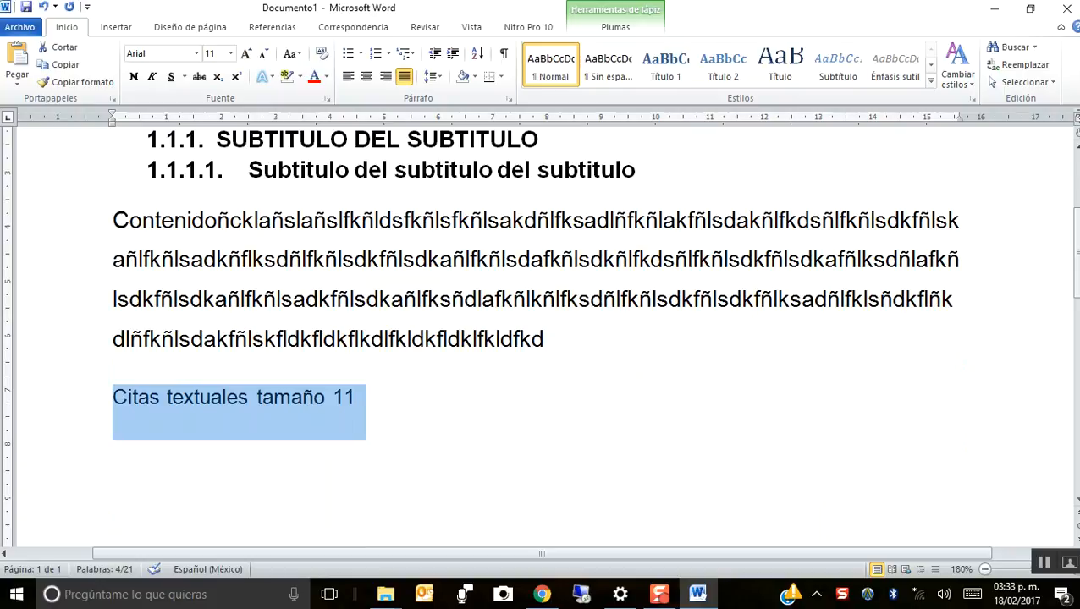
{"action": "key", "text": "Right"}
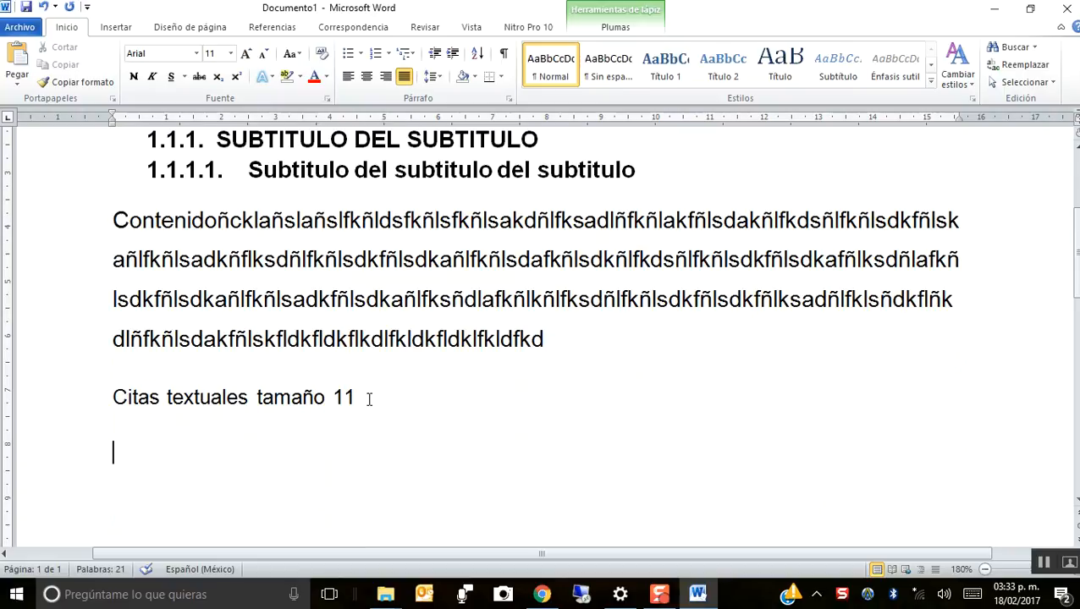
{"action": "scroll", "coordinate": [369, 400], "scroll_direction": "up", "scroll_amount": 3}
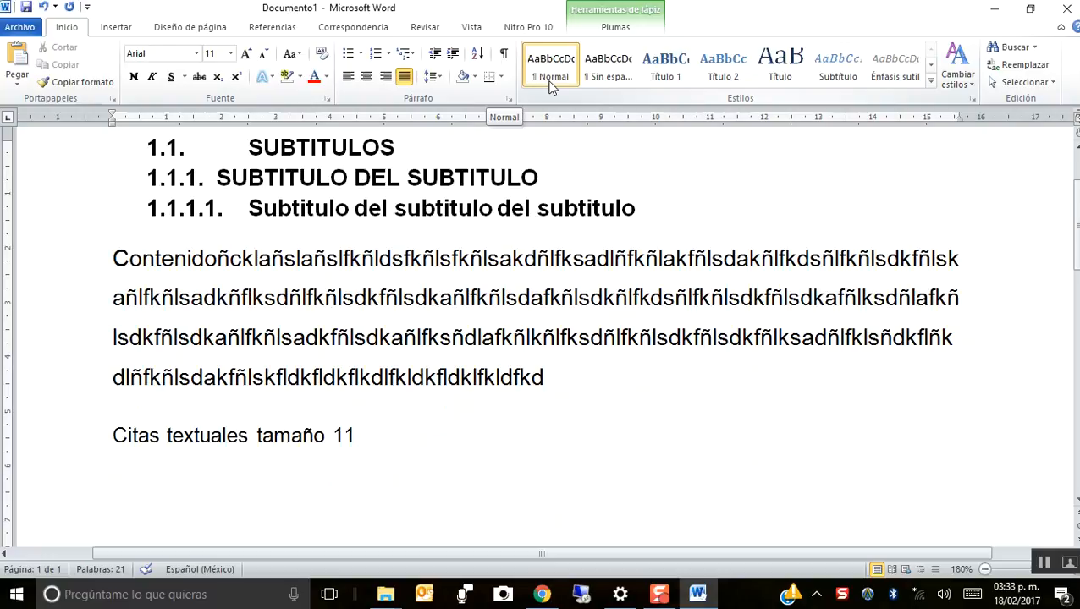
{"action": "scroll", "coordinate": [402, 165], "scroll_direction": "up", "scroll_amount": 1}
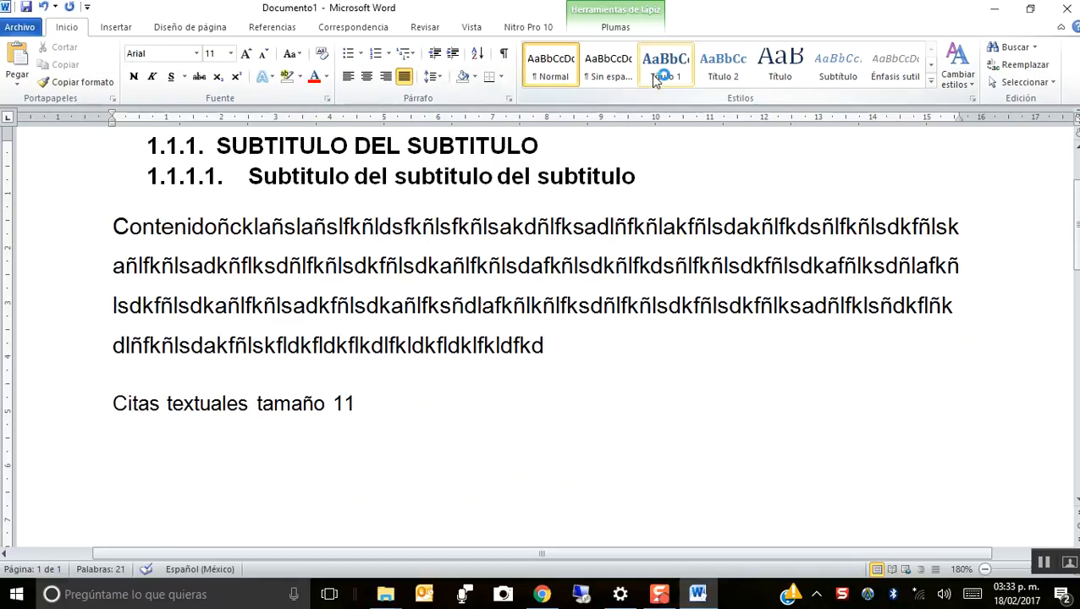
{"action": "right_click", "coordinate": [653, 75]}
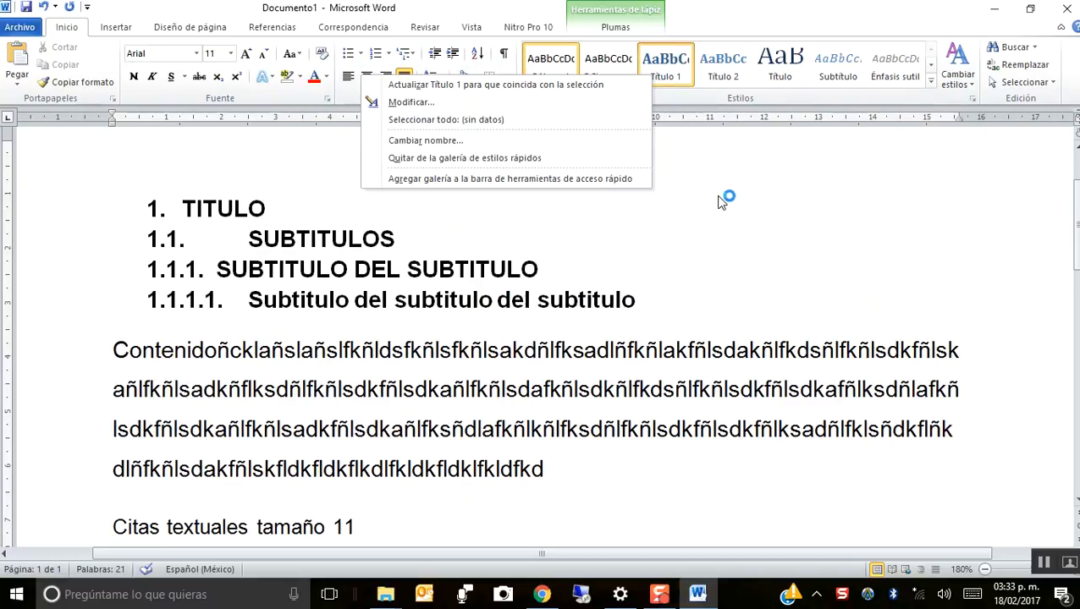
{"action": "left_click", "coordinate": [720, 197]}
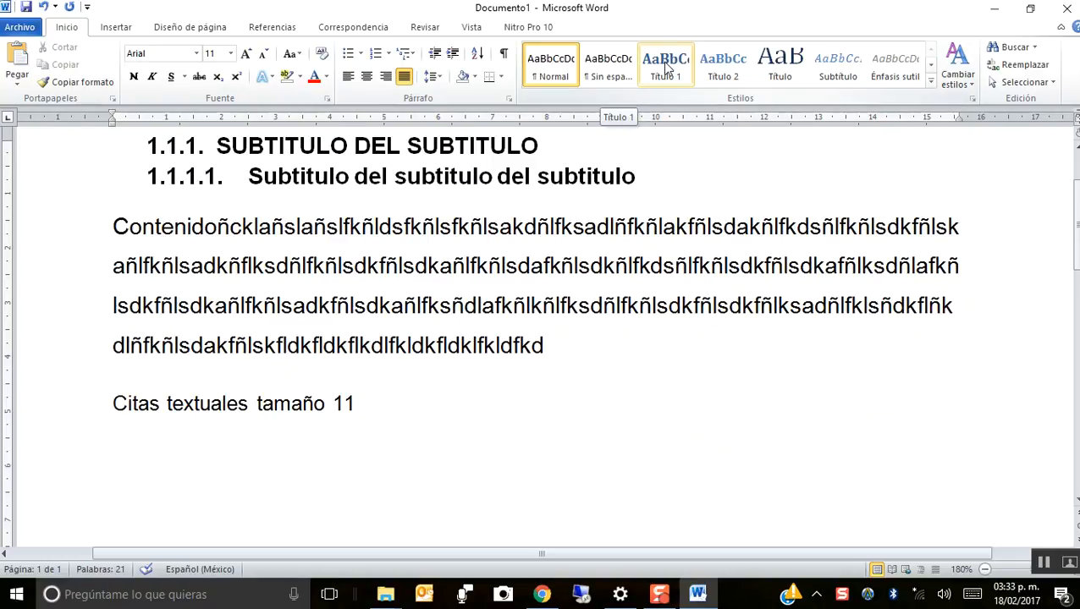
Modify the Título 1 style to use the Arial font, 1.5 line spacing and black text colour.
{"action": "right_click", "coordinate": [667, 68]}
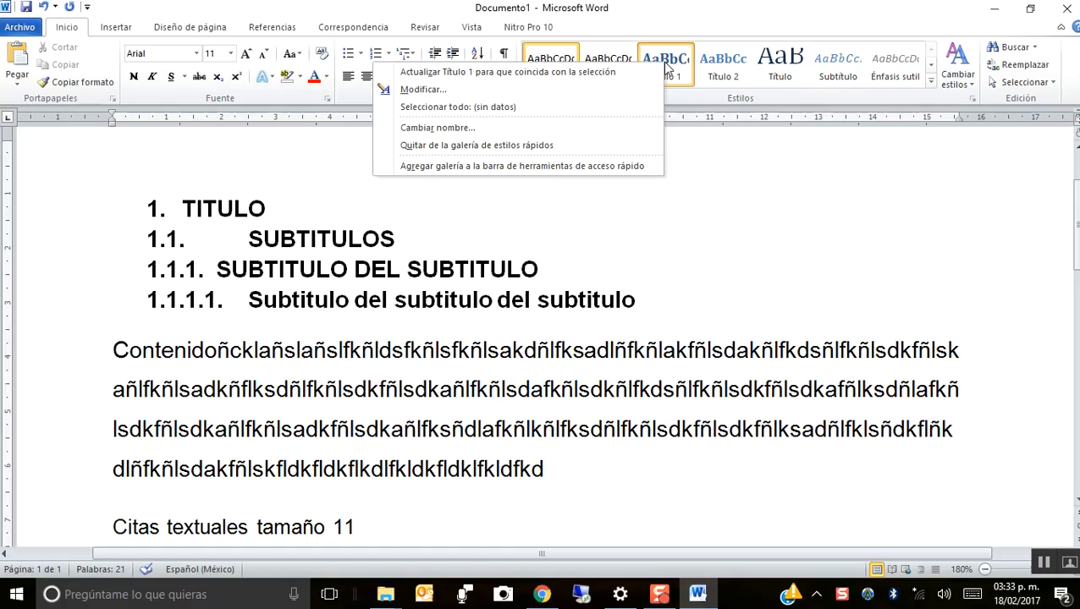
{"action": "left_click", "coordinate": [632, 88]}
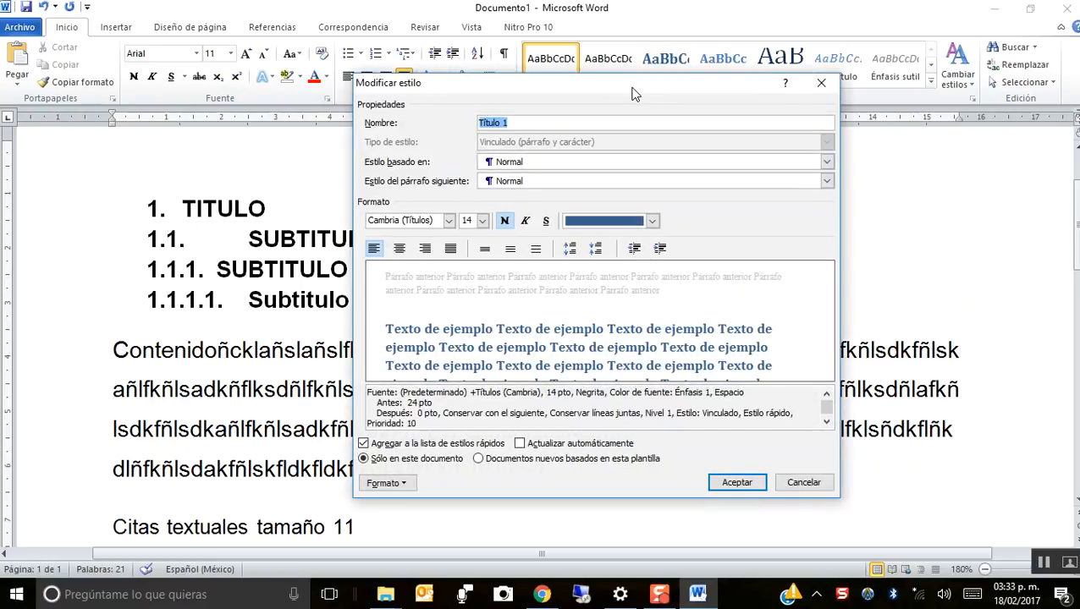
{"action": "left_click_drag", "start_coordinate": [634, 94], "coordinate": [550, 100]}
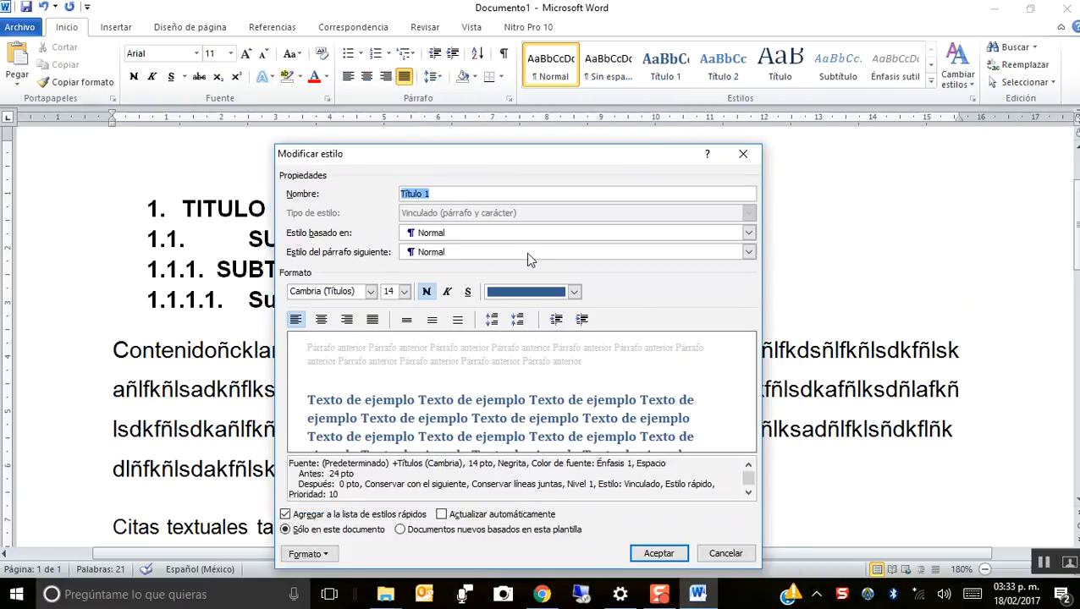
{"action": "left_click_drag", "start_coordinate": [499, 85], "coordinate": [479, 93]}
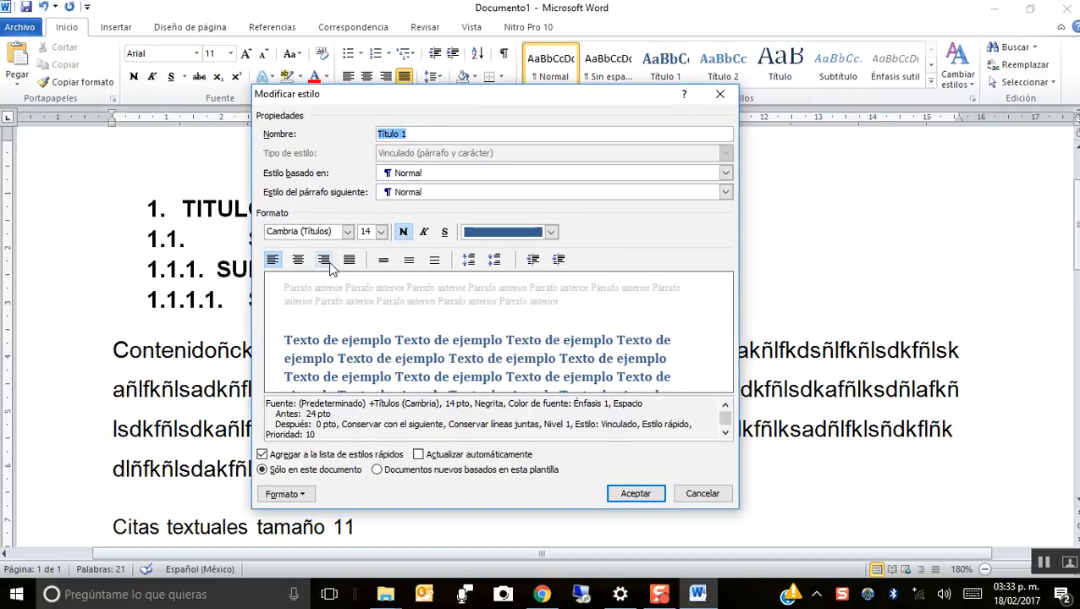
{"action": "left_click", "coordinate": [347, 231]}
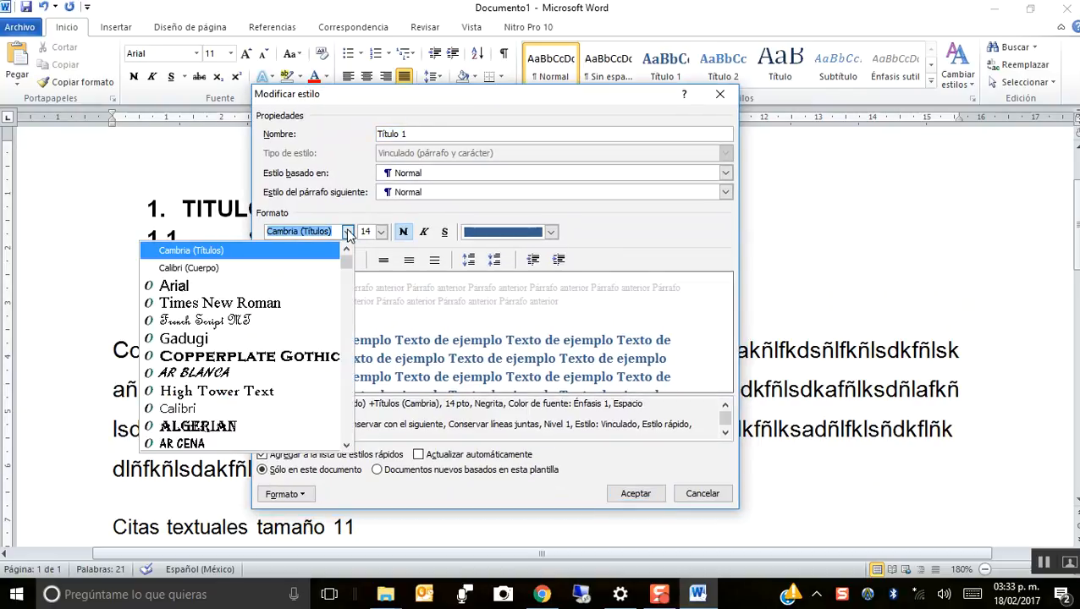
{"action": "left_click", "coordinate": [330, 285]}
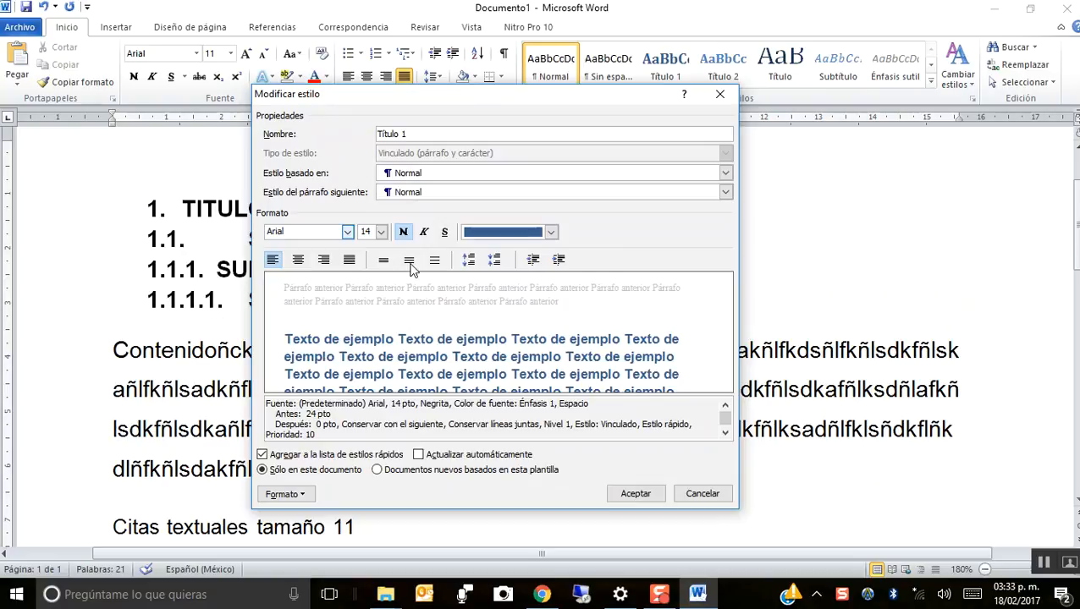
{"action": "left_click", "coordinate": [409, 259]}
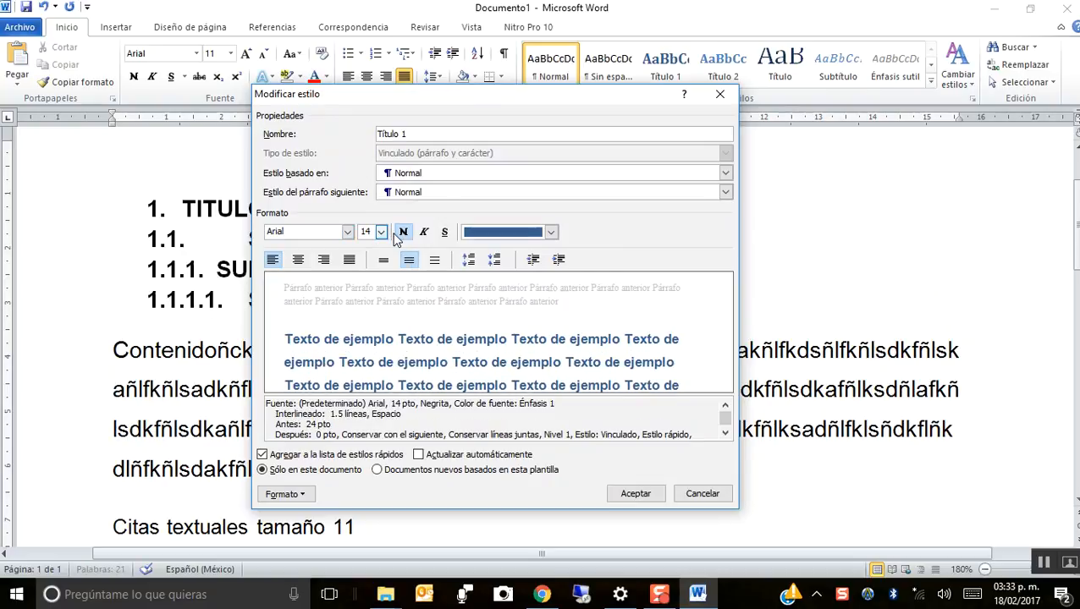
{"action": "left_click", "coordinate": [518, 236]}
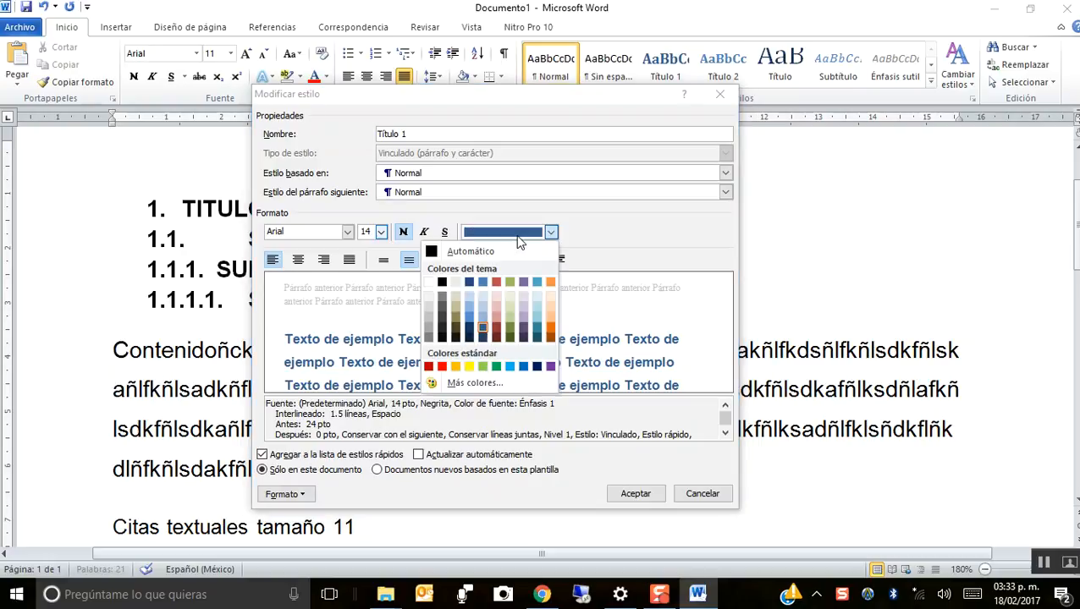
{"action": "left_click", "coordinate": [441, 282]}
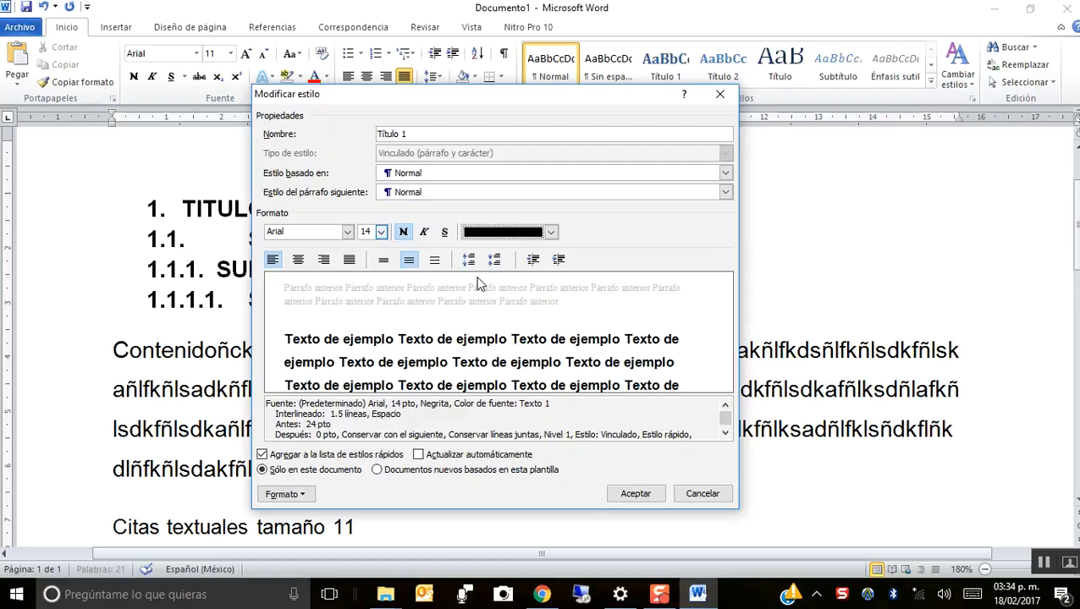
{"action": "left_click", "coordinate": [643, 496]}
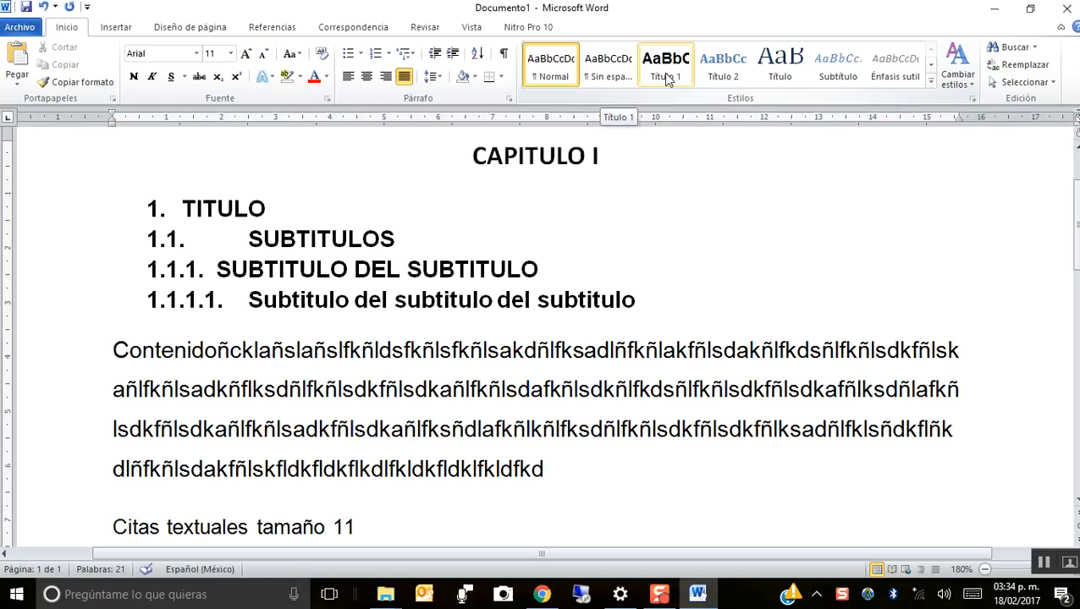
Apply the Título 1 style to the empty line below "Citas textuales tamaño 11".
{"action": "left_click", "coordinate": [668, 80]}
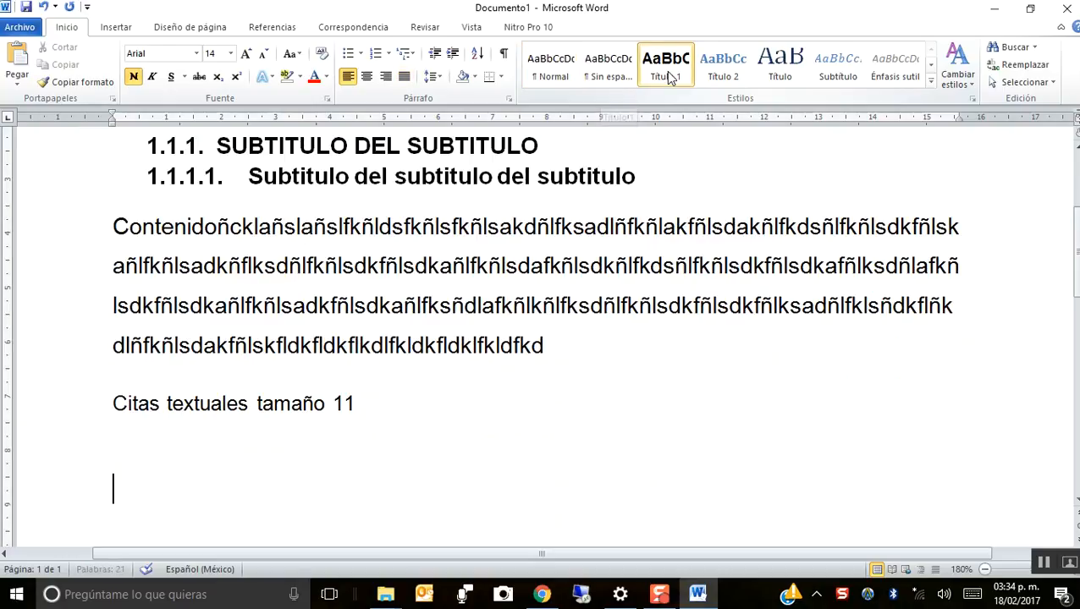
{"action": "left_click", "coordinate": [711, 259]}
{"action": "scroll", "coordinate": [711, 259], "scroll_direction": "up", "scroll_amount": 3}
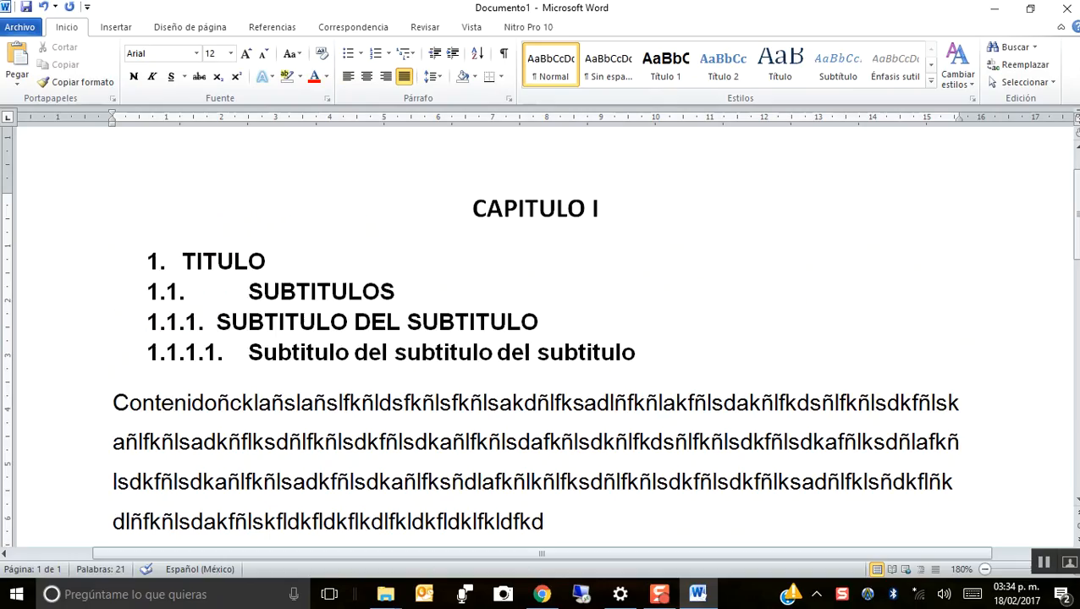
Apply the Título 1 style to the fragment "akdñlfksadlñfkñlakfñls" in the first line of the content paragraph.
{"action": "left_click", "coordinate": [631, 415]}
{"action": "key", "text": "Left"}
{"action": "key", "text": "Left"}
{"action": "key", "text": "Left"}
{"action": "key", "text": "Left"}
{"action": "key", "text": "Left"}
{"action": "key", "text": "Left"}
{"action": "key", "text": "Left"}
{"action": "key", "text": "Left"}
{"action": "key", "text": "Left"}
{"action": "key", "text": "Left"}
{"action": "key", "text": "Left"}
{"action": "key", "text": "Left"}
{"action": "key", "text": "Left"}
{"action": "key", "text": "shift+Right"}
{"action": "key", "text": "shift+Right"}
{"action": "key", "text": "shift+Right"}
{"action": "key", "text": "shift+Right"}
{"action": "key", "text": "shift+Right"}
{"action": "key", "text": "shift+Right"}
{"action": "key", "text": "shift+Right"}
{"action": "key", "text": "shift+Right"}
{"action": "key", "text": "shift+Right"}
{"action": "key", "text": "shift+Right"}
{"action": "key", "text": "shift+Right"}
{"action": "key", "text": "shift+Right"}
{"action": "key", "text": "shift+Right"}
{"action": "key", "text": "shift+Right"}
{"action": "key", "text": "shift+Right"}
{"action": "key", "text": "shift+Right"}
{"action": "key", "text": "shift+Right"}
{"action": "key", "text": "shift+Right"}
{"action": "key", "text": "shift+Right"}
{"action": "key", "text": "shift+Right"}
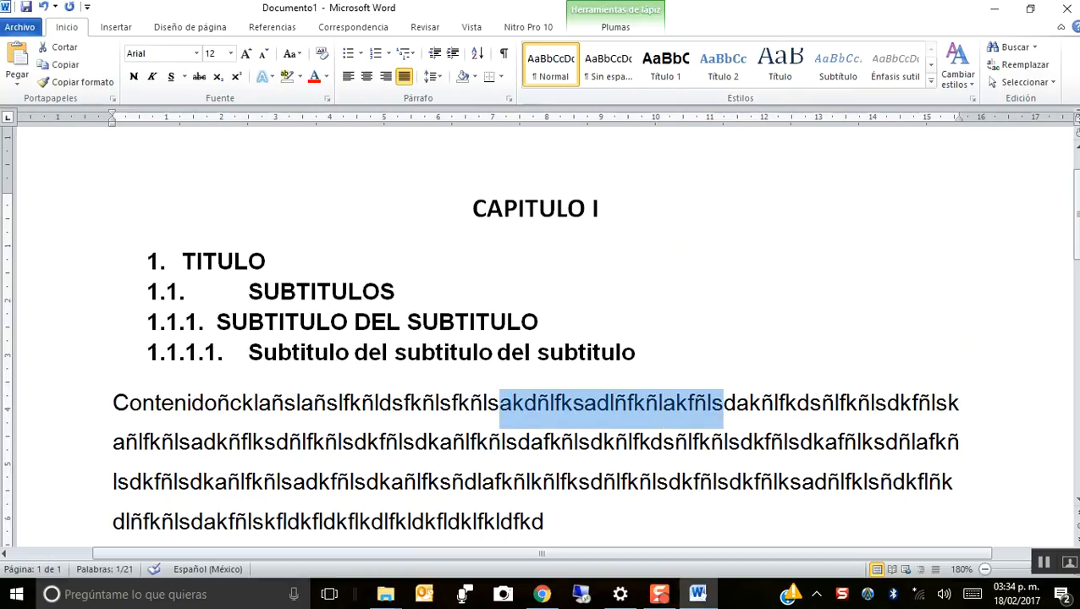
{"action": "left_click", "coordinate": [668, 71]}
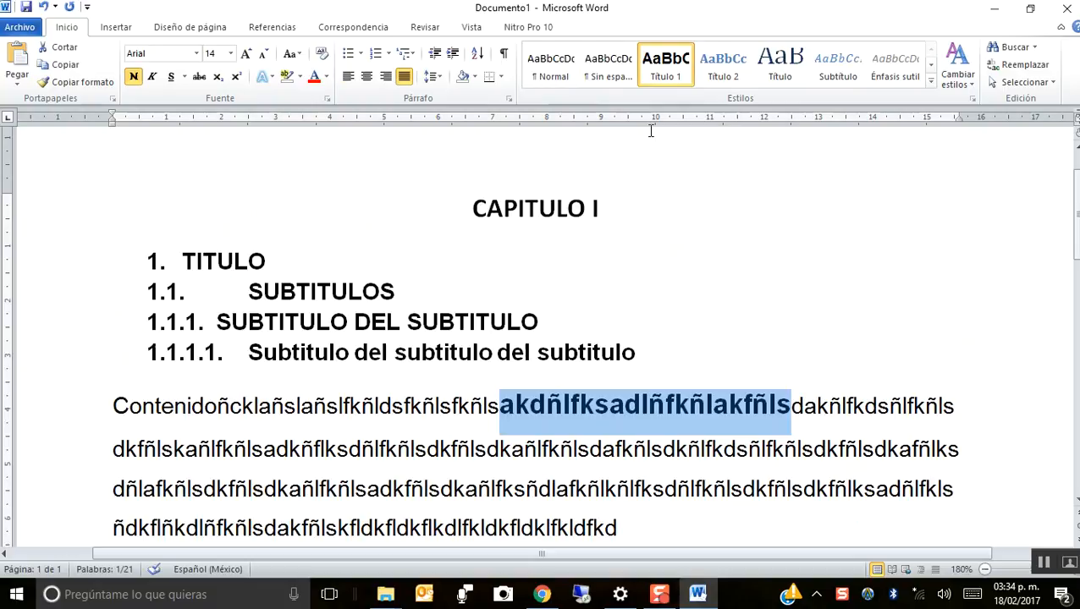
Modify the Título 1 style's font to use the Mayúsculas (all caps) effect.
{"action": "right_click", "coordinate": [663, 66]}
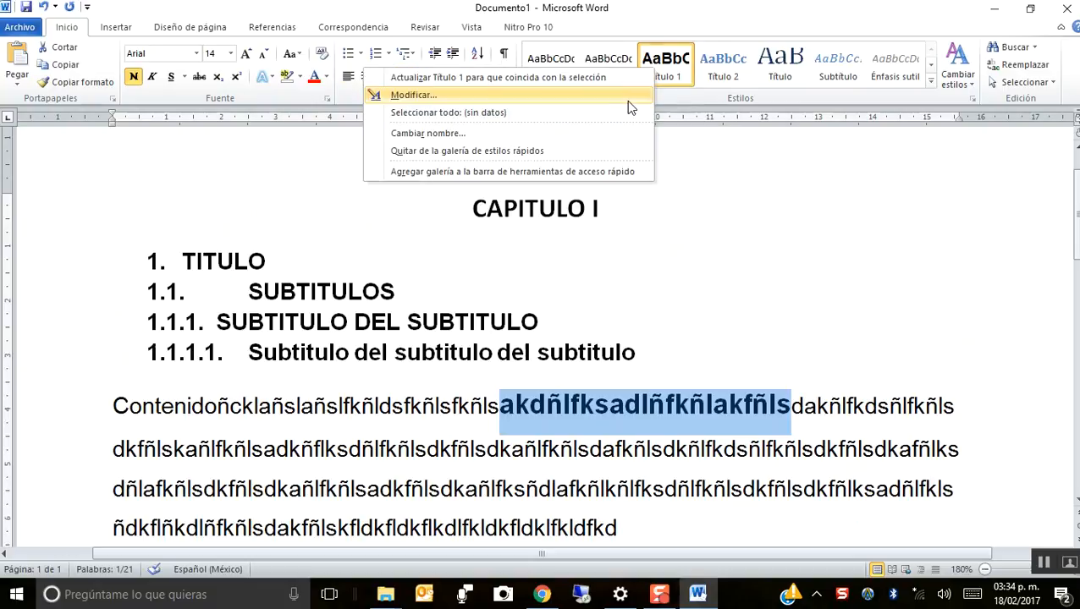
{"action": "left_click", "coordinate": [626, 99]}
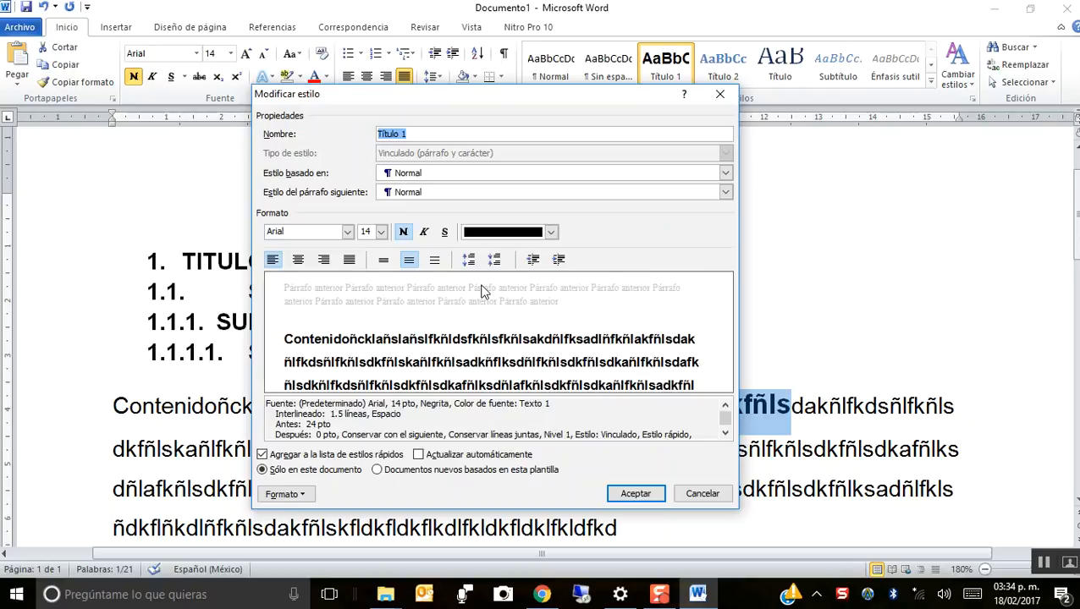
{"action": "left_click", "coordinate": [294, 496]}
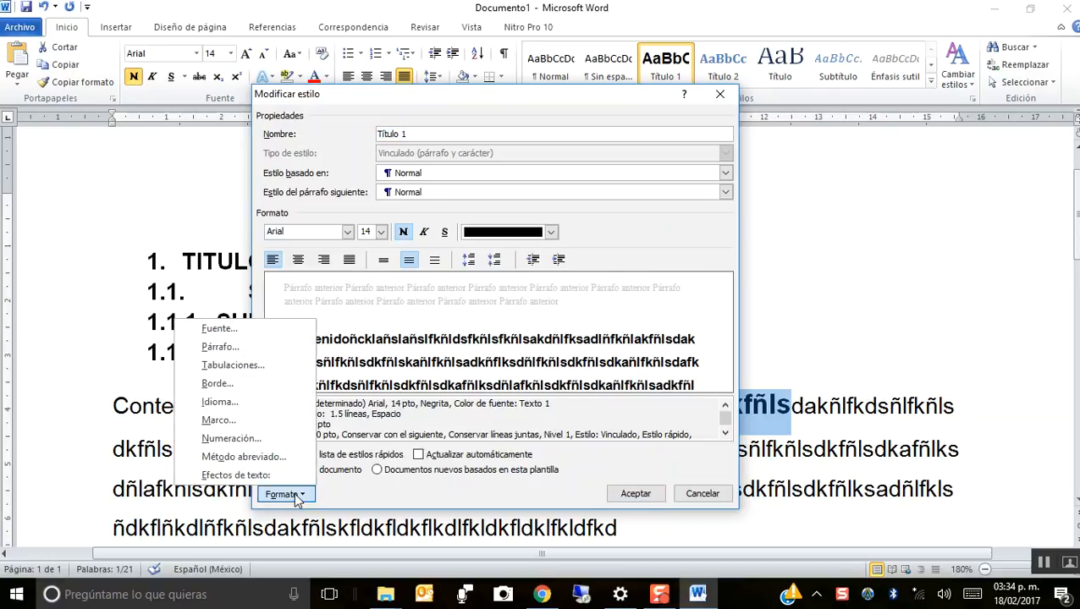
{"action": "left_click", "coordinate": [247, 328]}
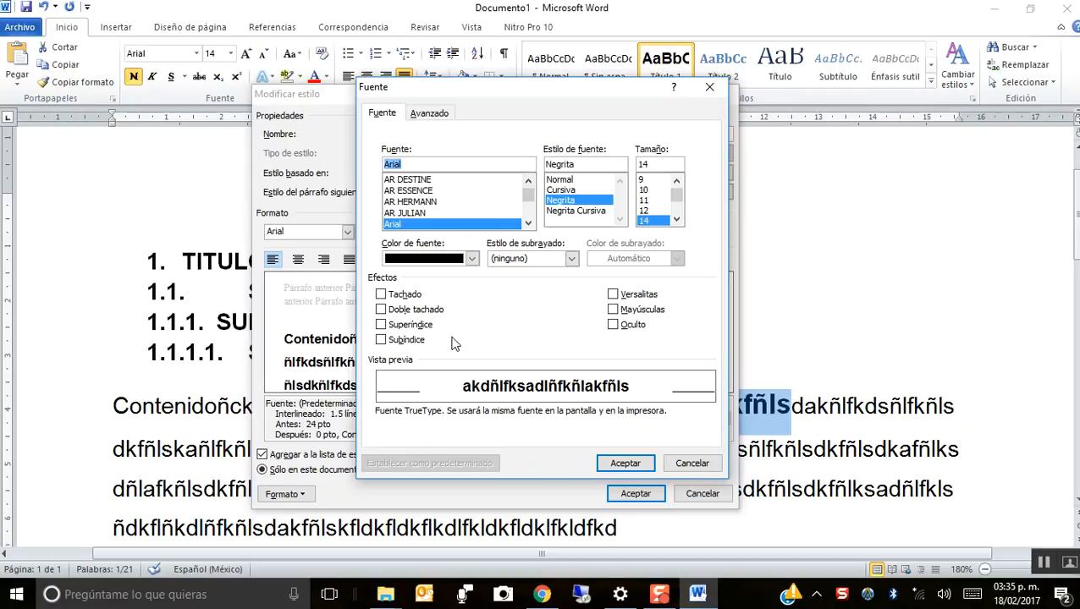
{"action": "left_click", "coordinate": [615, 312]}
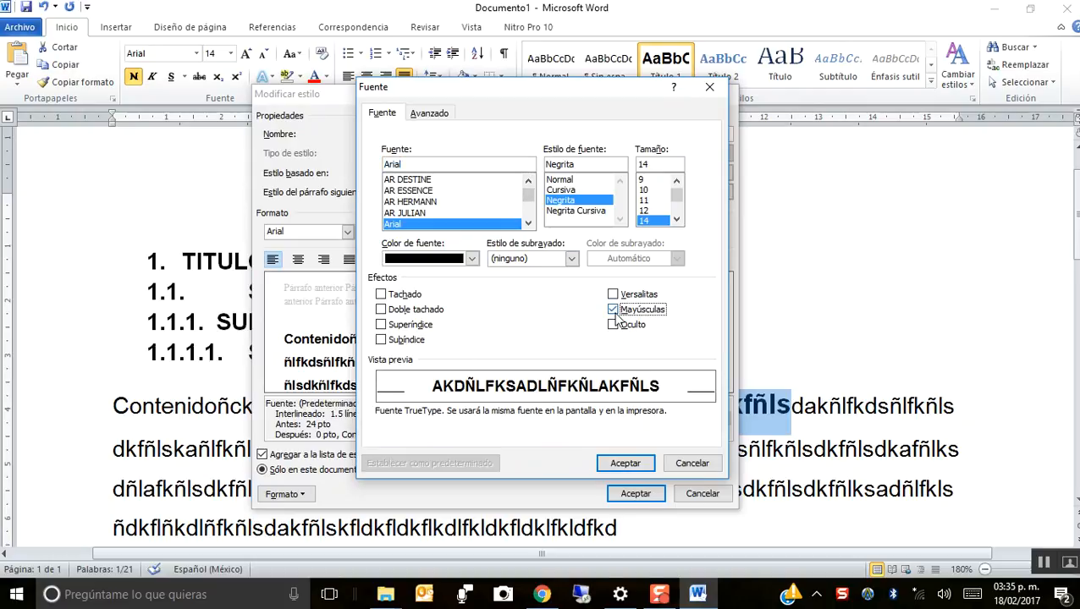
{"action": "left_click", "coordinate": [632, 467]}
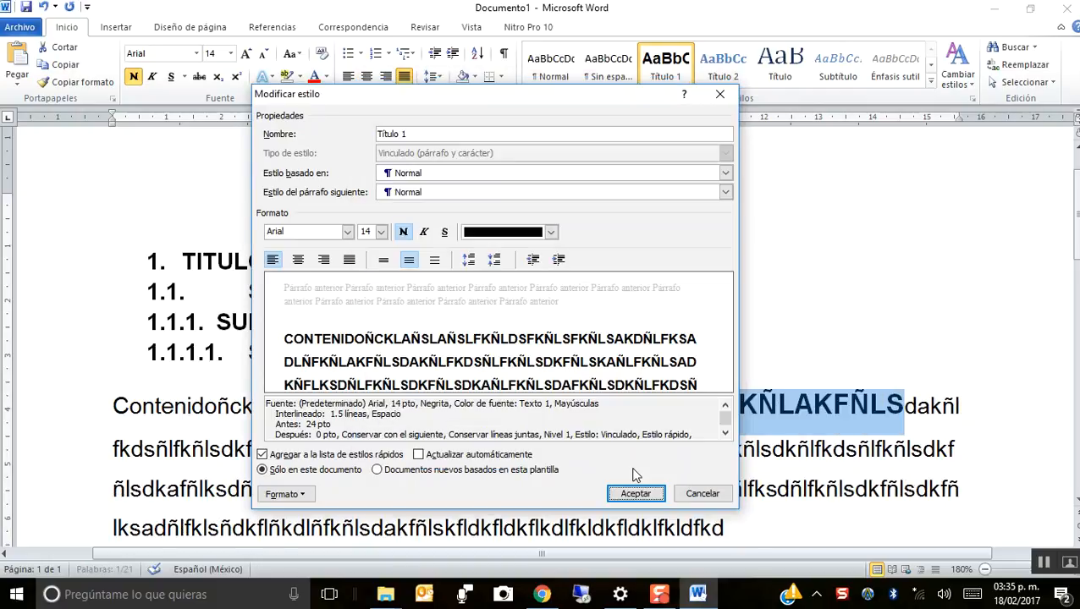
Rename the Título 1 style as CAPITULOS and save the style changes.
{"action": "left_click", "coordinate": [486, 130]}
{"action": "key", "text": "ctrl+a"}
{"action": "type", "text": "capitul"}
{"action": "key", "text": "BackSpace"}
{"action": "key", "text": "BackSpace"}
{"action": "key", "text": "BackSpace"}
{"action": "key", "text": "BackSpace"}
{"action": "key", "text": "BackSpace"}
{"action": "key", "text": "BackSpace"}
{"action": "key", "text": "BackSpace"}
{"action": "type", "text": "CAPITULOS"}
{"action": "left_click", "coordinate": [634, 492]}
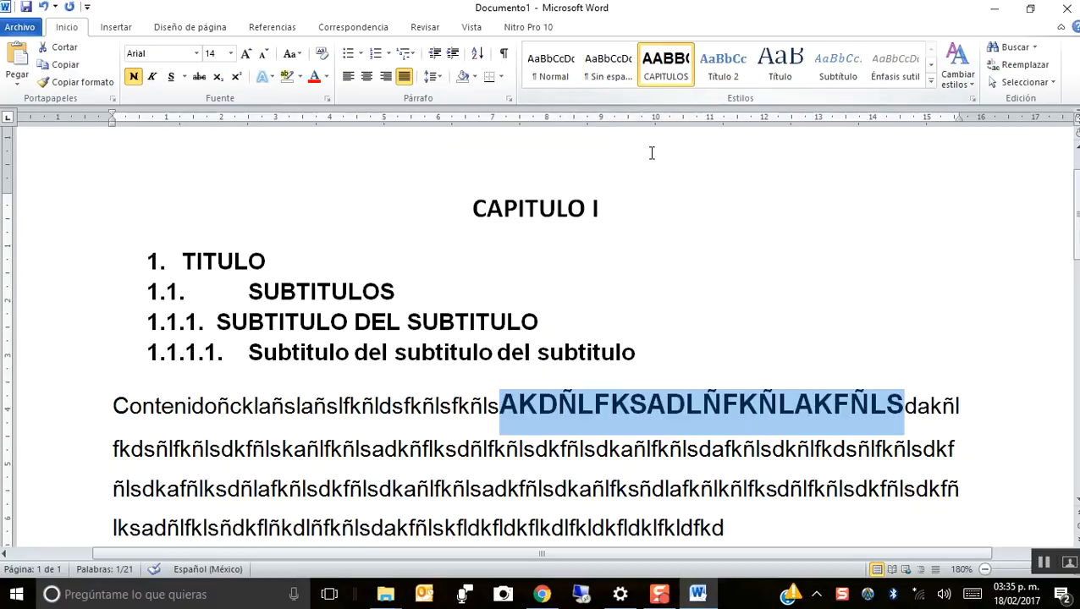
Apply the CAPITULOS style to the fragment "oñcklañslañslfk" at the start of the content paragraph.
{"action": "left_click", "coordinate": [363, 408]}
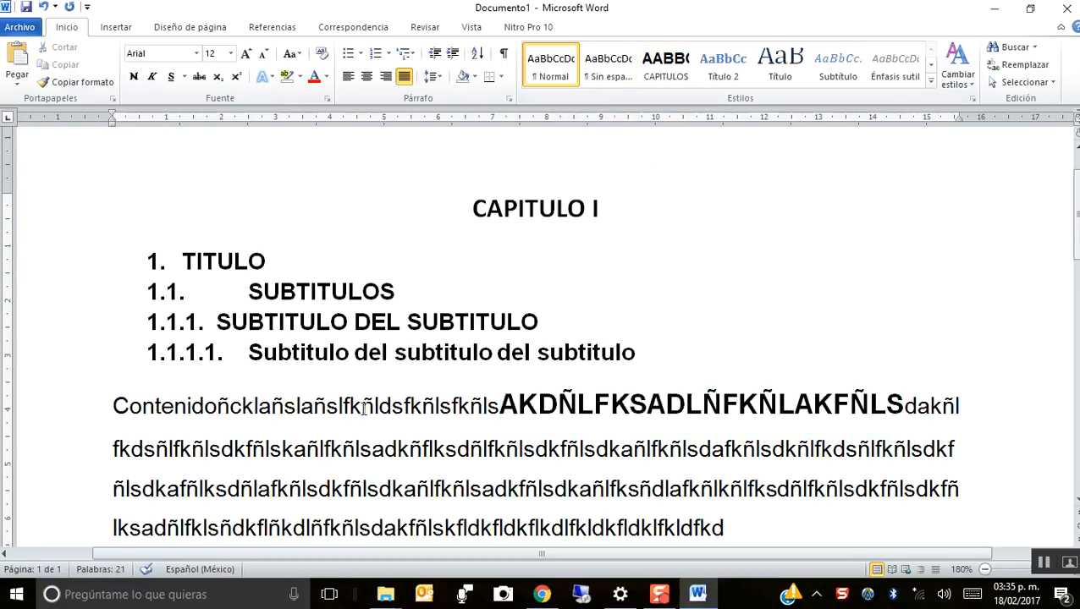
{"action": "key", "text": "shift+Left"}
{"action": "key", "text": "shift+Left"}
{"action": "key", "text": "shift+Left"}
{"action": "key", "text": "shift+Left"}
{"action": "key", "text": "shift+Left"}
{"action": "key", "text": "shift+Left"}
{"action": "key", "text": "shift+Left"}
{"action": "key", "text": "shift+Left"}
{"action": "key", "text": "shift+Left"}
{"action": "key", "text": "shift+Left"}
{"action": "key", "text": "shift+Left"}
{"action": "key", "text": "shift+Left"}
{"action": "key", "text": "shift+Left"}
{"action": "key", "text": "shift+Left"}
{"action": "key", "text": "shift+Left"}
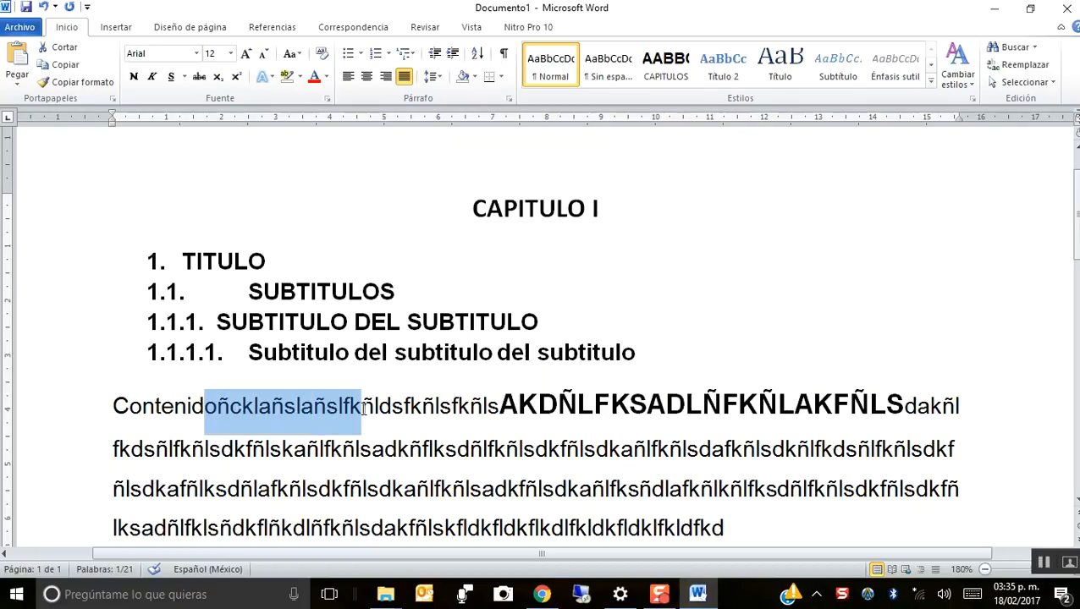
{"action": "left_click", "coordinate": [660, 57]}
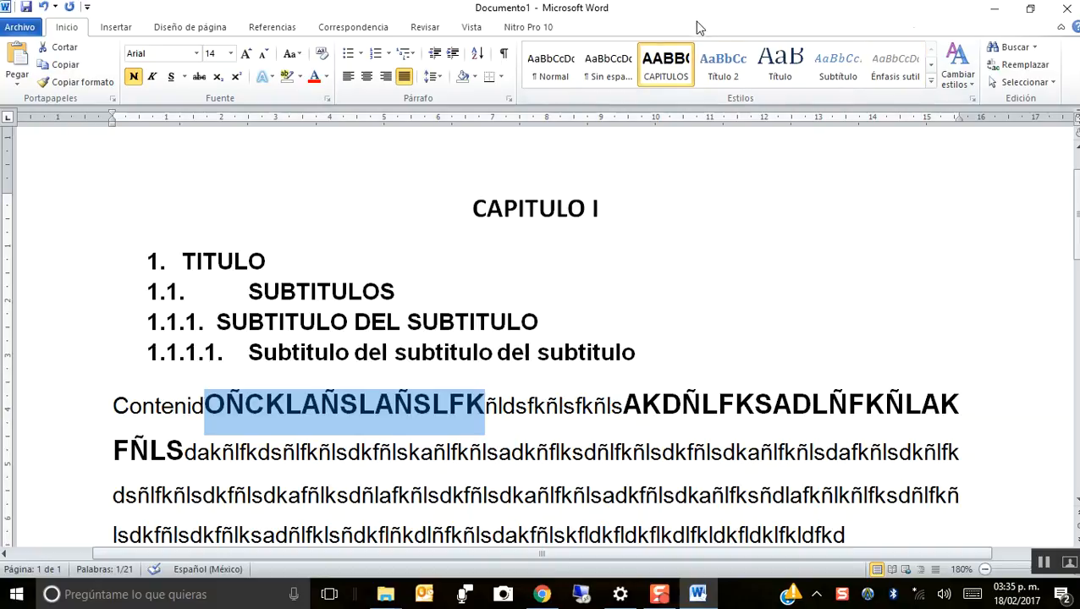
Modify the CAPITULOS style to a font size of 8.
{"action": "right_click", "coordinate": [683, 61]}
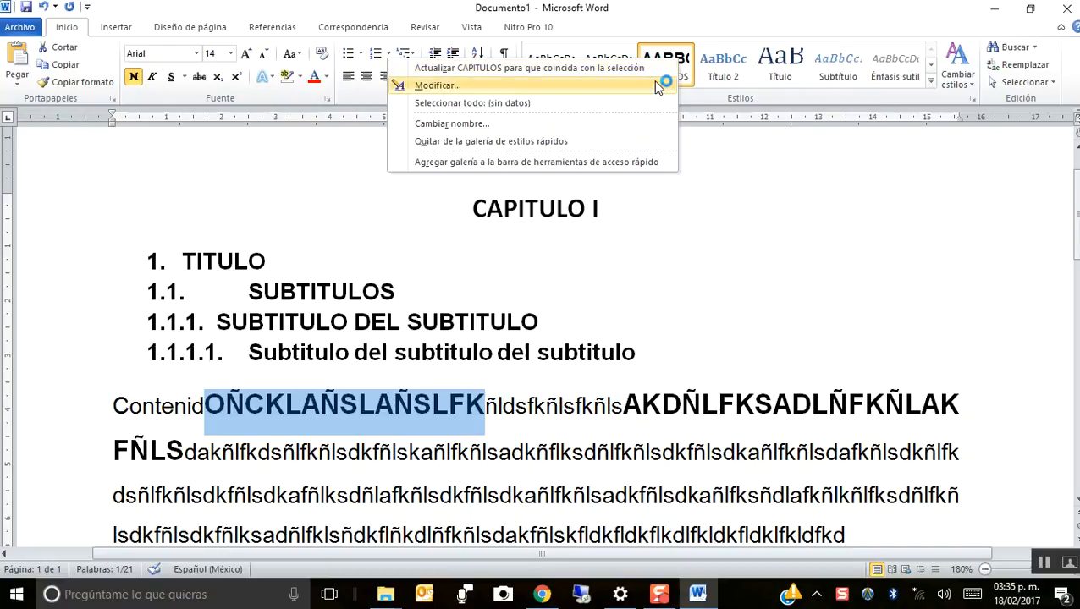
{"action": "left_click", "coordinate": [662, 82]}
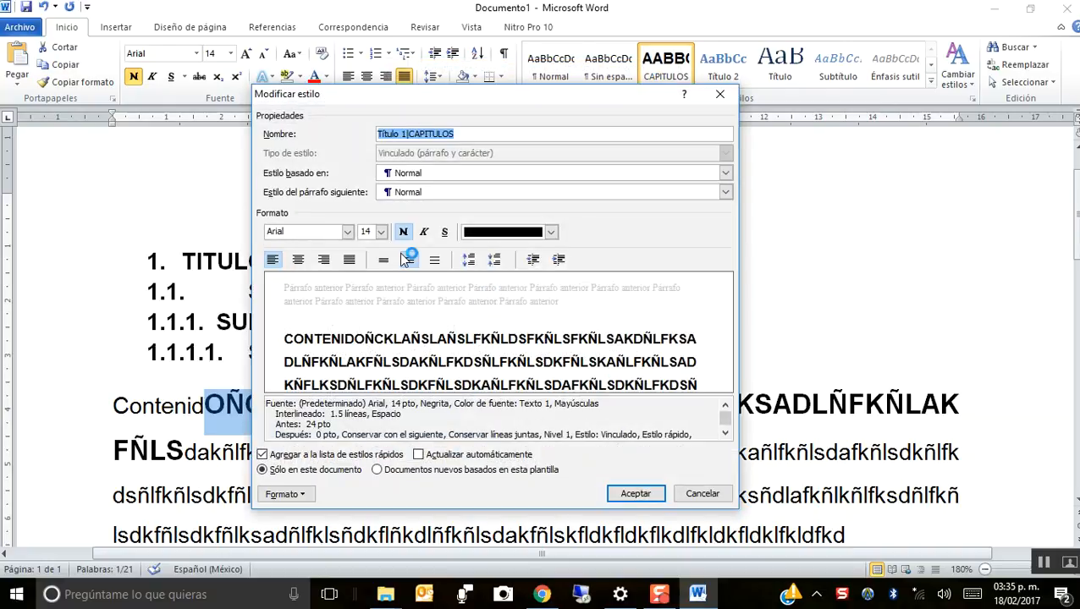
{"action": "left_click", "coordinate": [382, 234]}
{"action": "left_click", "coordinate": [378, 244]}
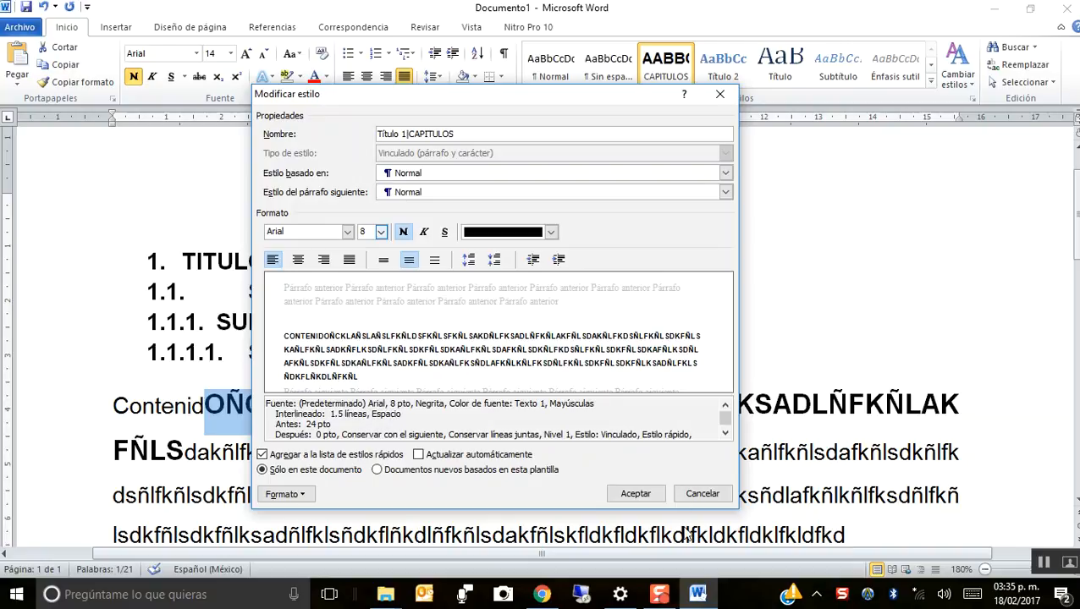
{"action": "key", "text": "Return"}
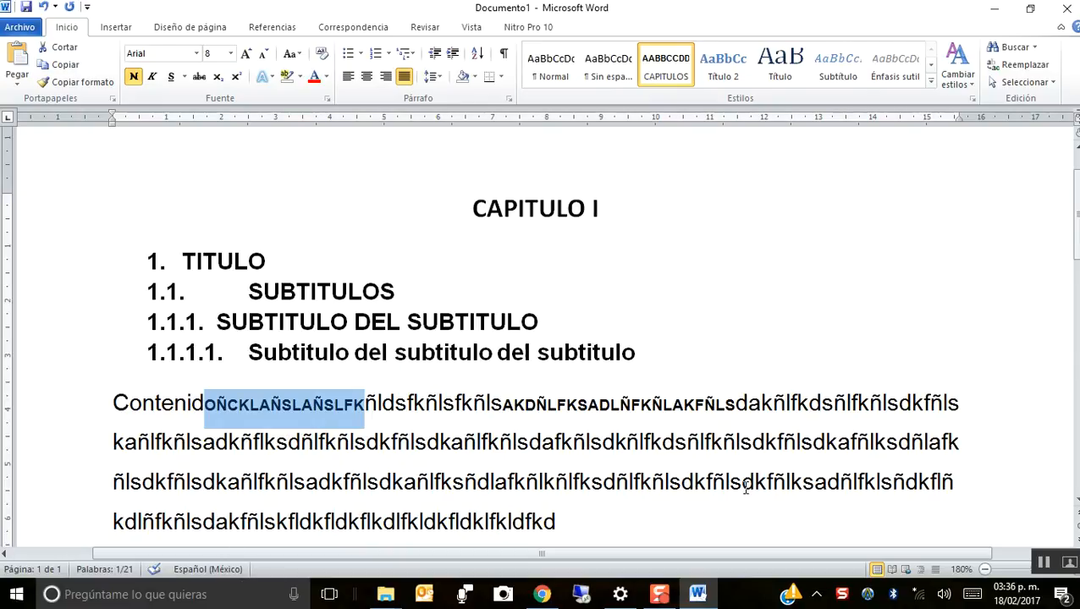
Modify the CAPITULOS style to a font size of 14.
{"action": "right_click", "coordinate": [660, 63]}
{"action": "left_click", "coordinate": [625, 100]}
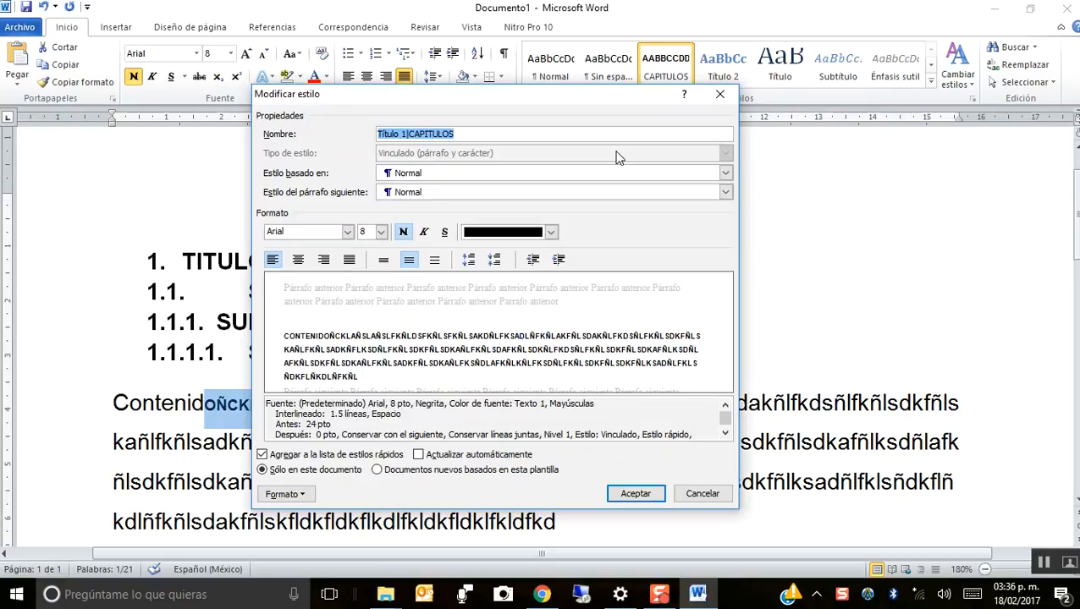
{"action": "left_click", "coordinate": [380, 231]}
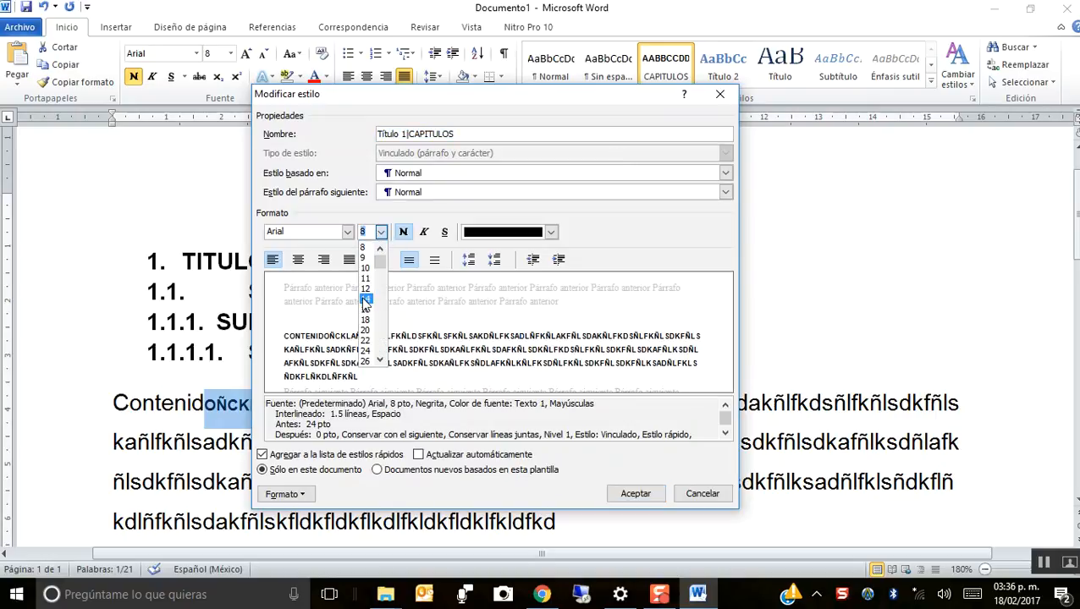
{"action": "left_click", "coordinate": [365, 299]}
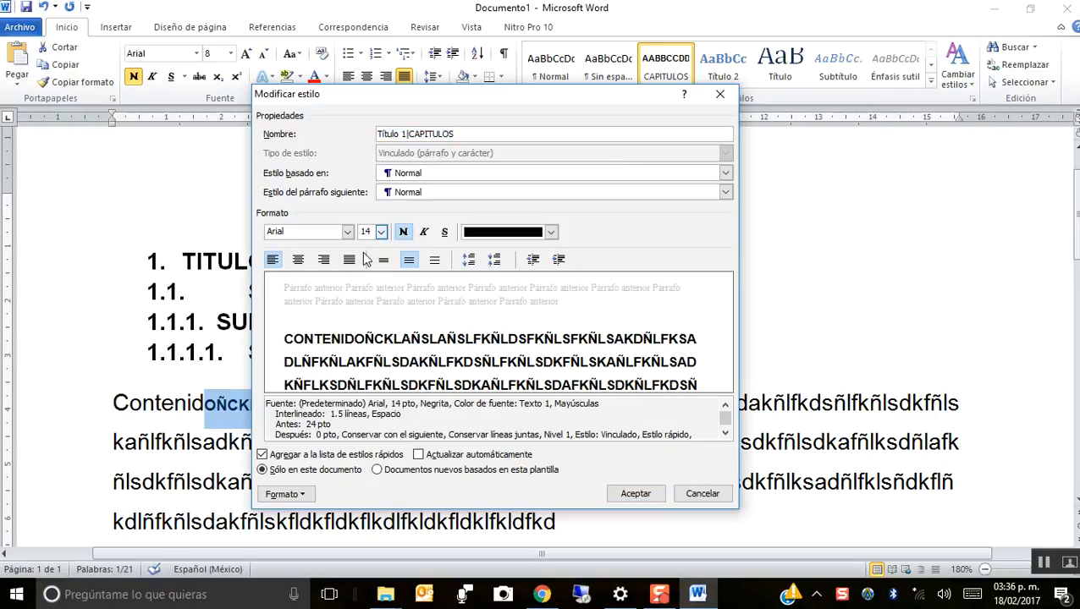
{"action": "left_click", "coordinate": [624, 498]}
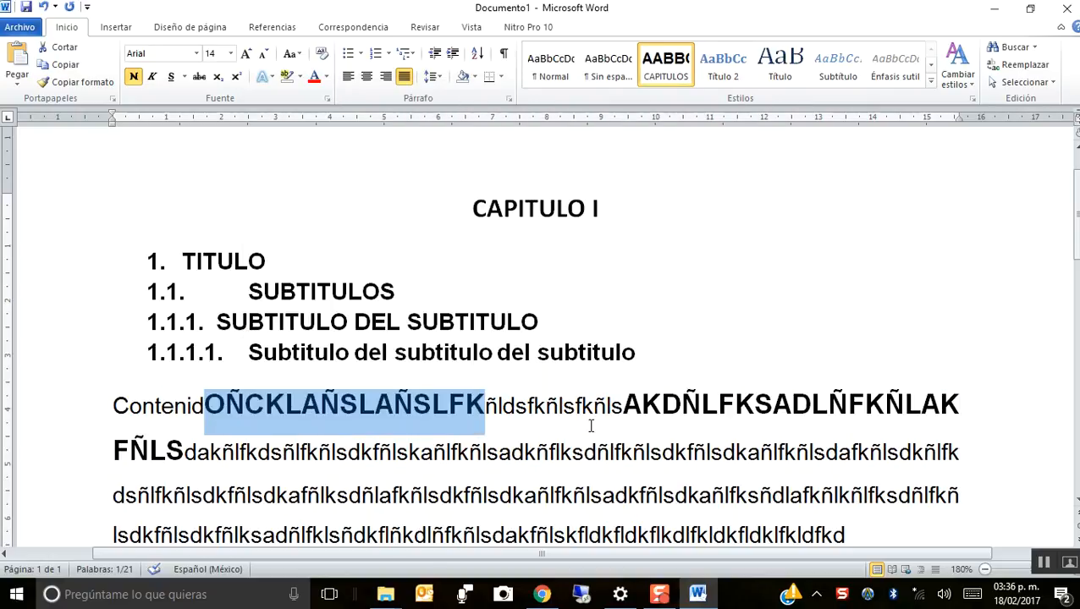
Select the content paragraph and modify its Normal style, renaming it textonormal.
{"action": "left_click_drag", "start_coordinate": [106, 405], "coordinate": [915, 429]}
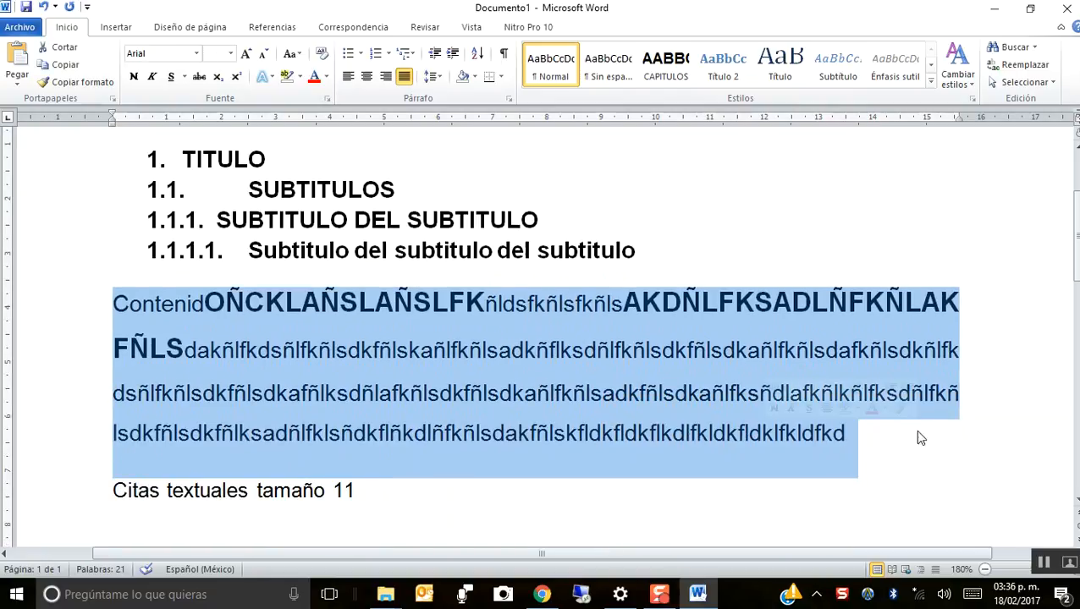
{"action": "right_click", "coordinate": [564, 81]}
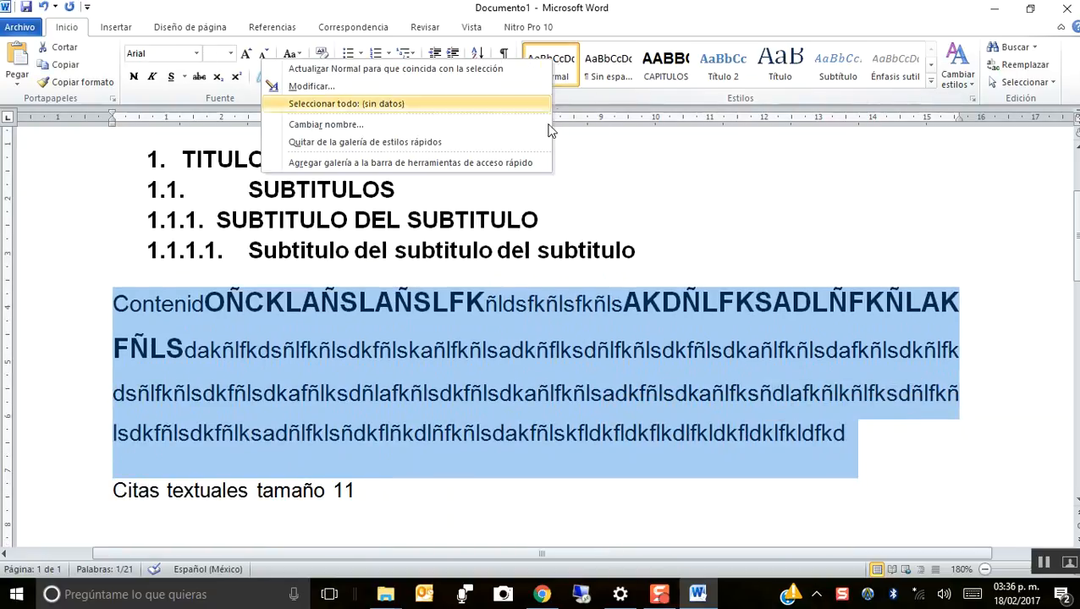
{"action": "left_click", "coordinate": [495, 88]}
{"action": "type", "text": "RE"}
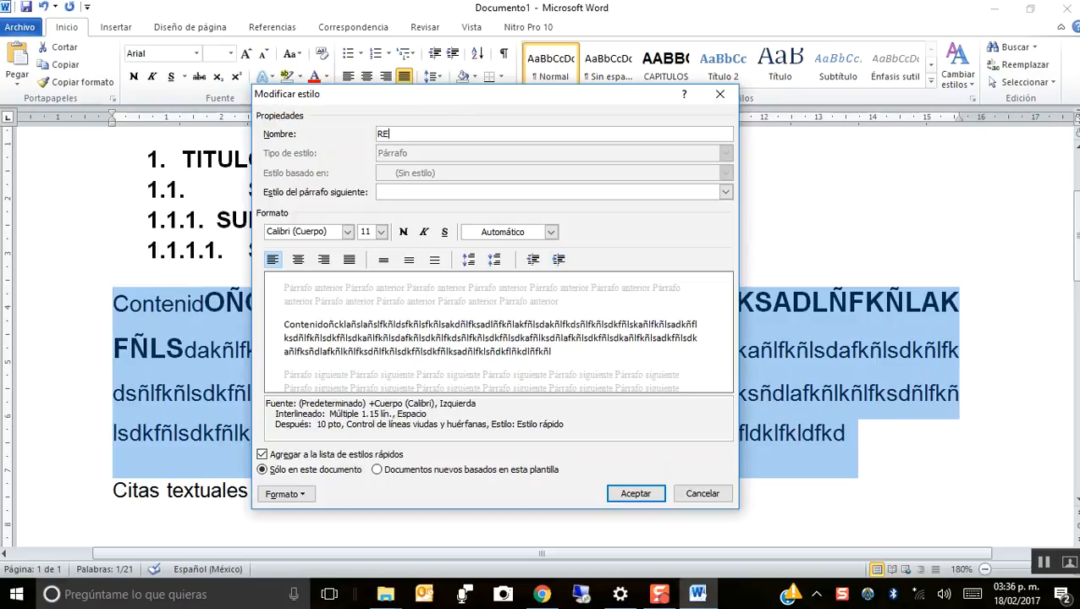
{"action": "key", "text": "BackSpace"}
{"action": "key", "text": "BackSpace"}
{"action": "type", "text": "textonormal"}
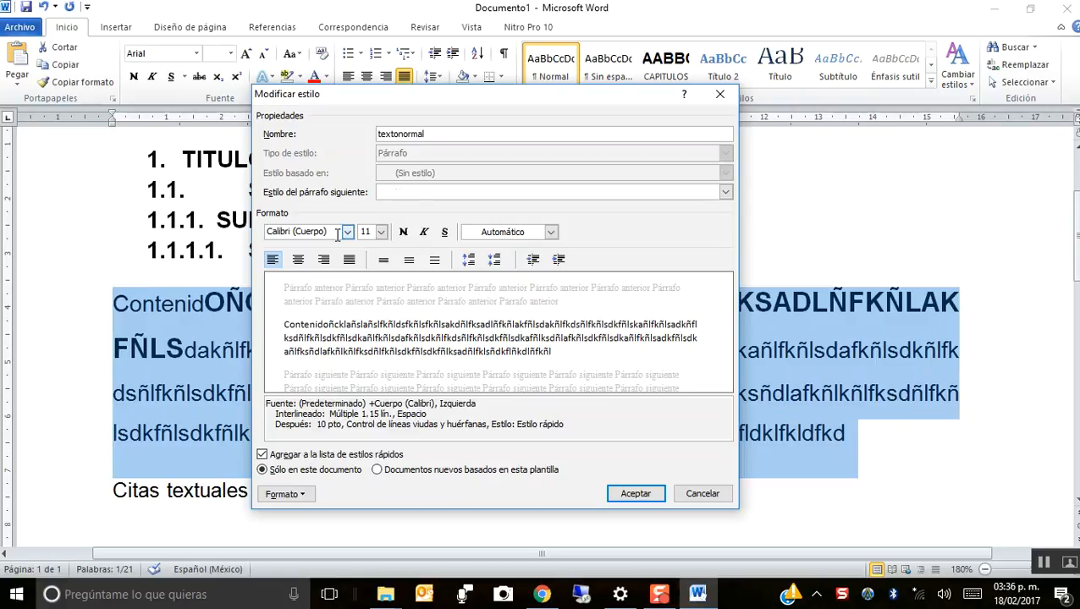
Set the textonormal style's font to Arial with a size of 12.
{"action": "left_click", "coordinate": [346, 231]}
{"action": "left_click", "coordinate": [344, 236]}
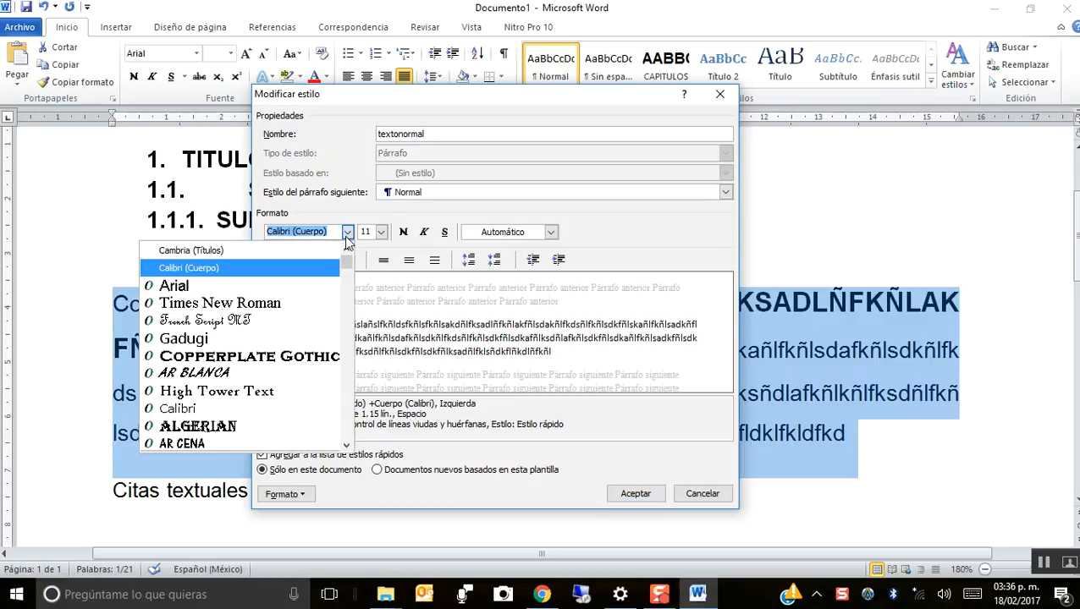
{"action": "left_click", "coordinate": [320, 287]}
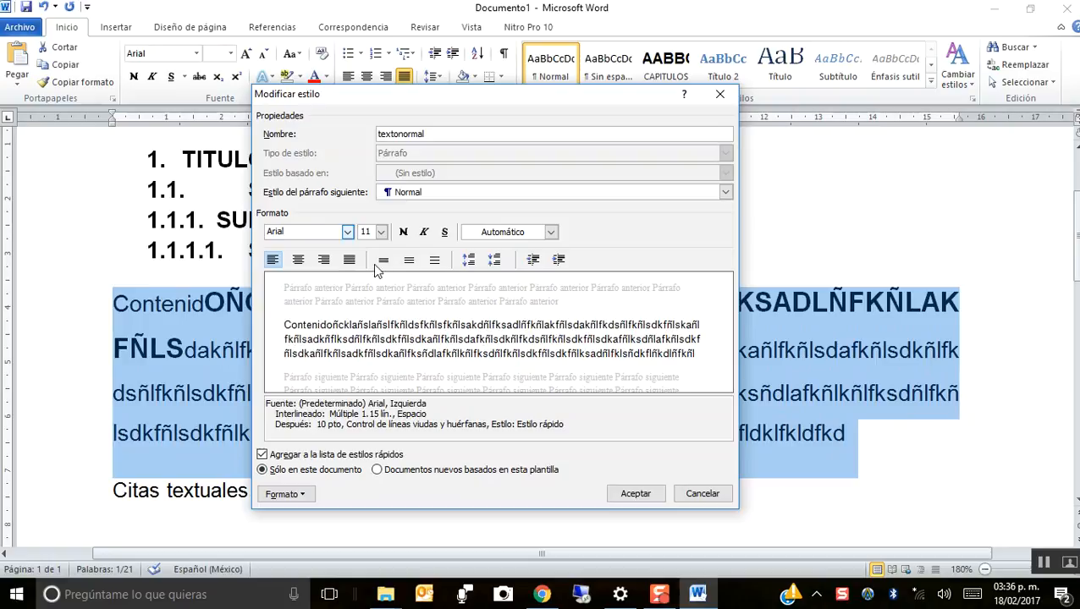
{"action": "left_click", "coordinate": [381, 233]}
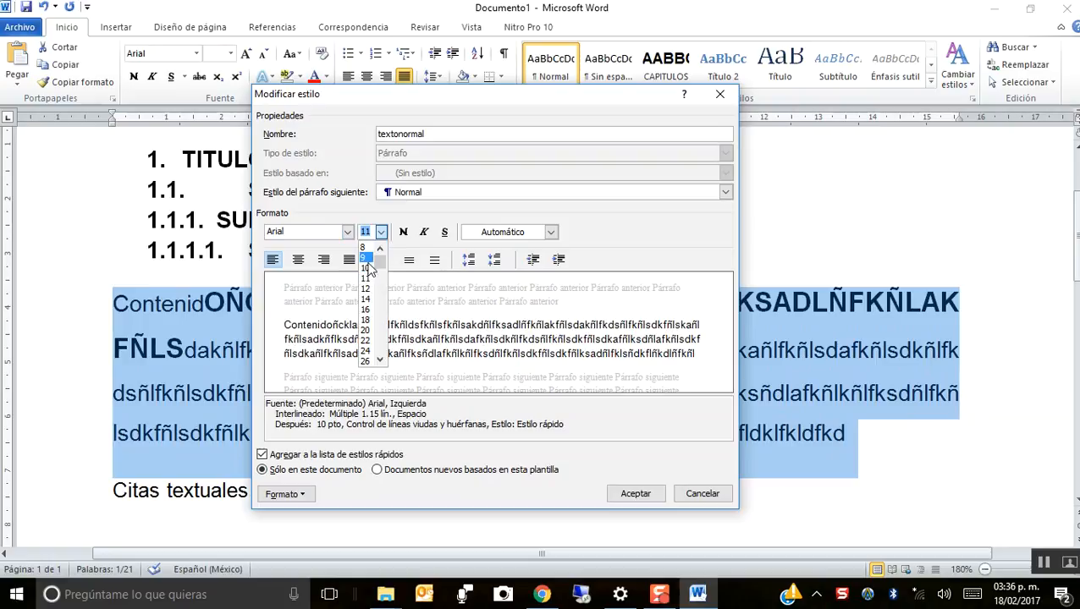
{"action": "left_click", "coordinate": [366, 289]}
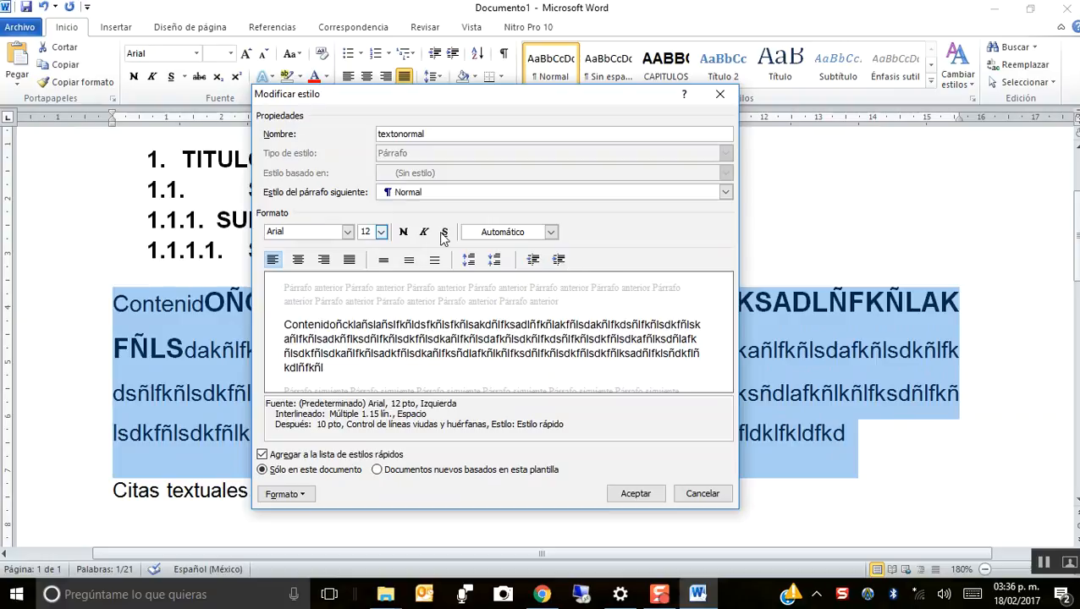
Set the textonormal style's alignment to justified and save the style changes.
{"action": "left_click", "coordinate": [349, 261]}
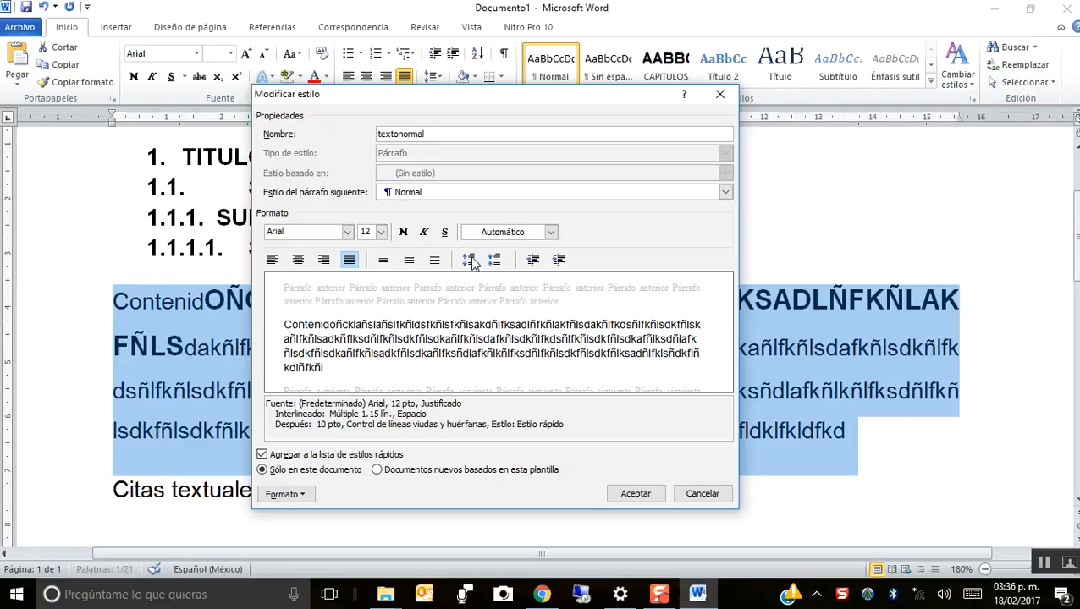
{"action": "left_click", "coordinate": [524, 236]}
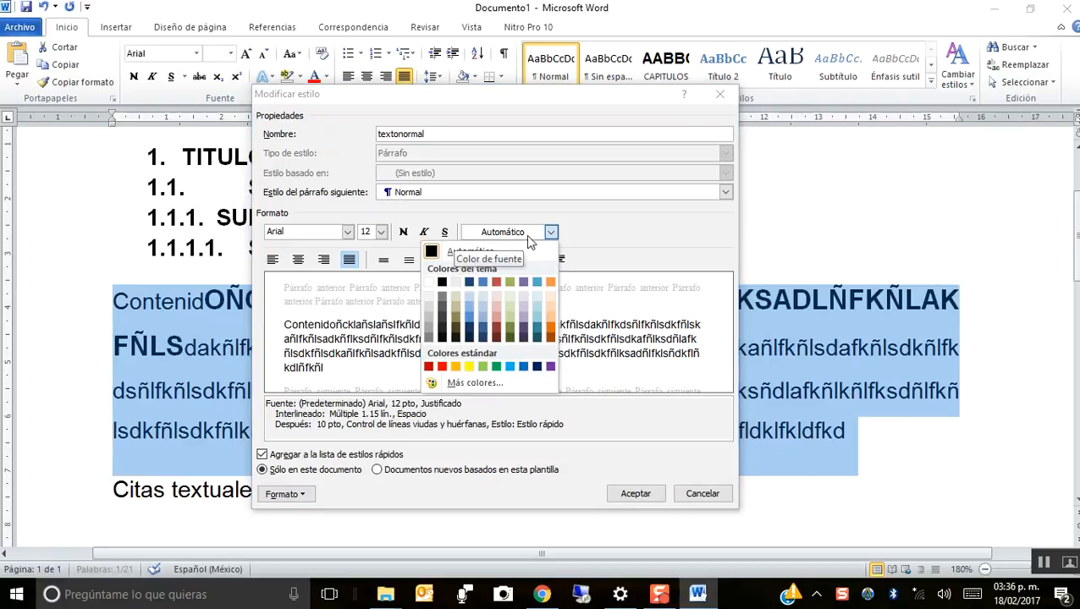
{"action": "left_click", "coordinate": [605, 246]}
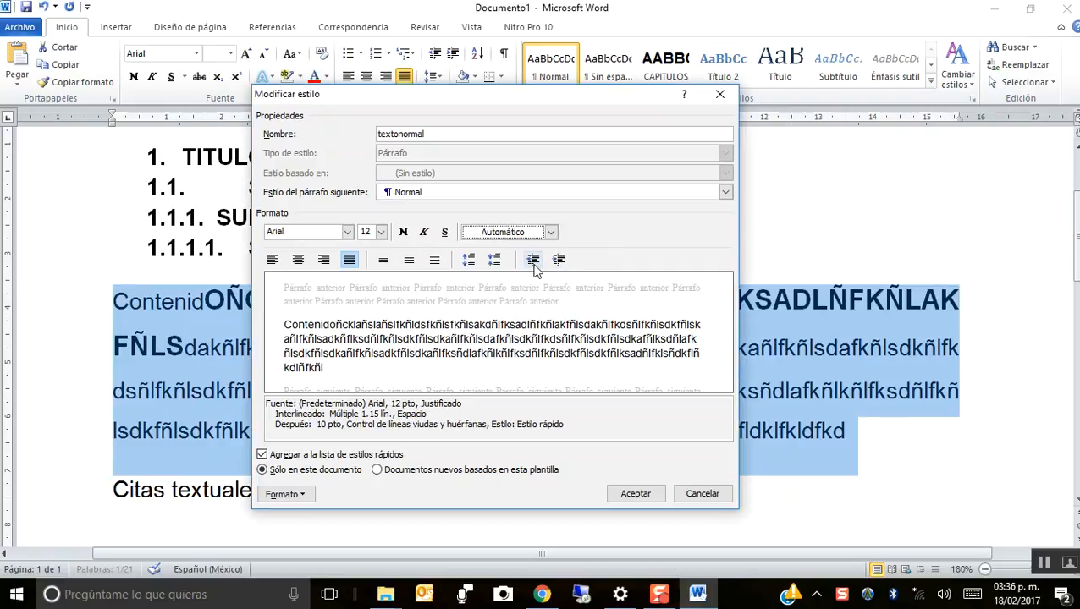
{"action": "left_click", "coordinate": [533, 262]}
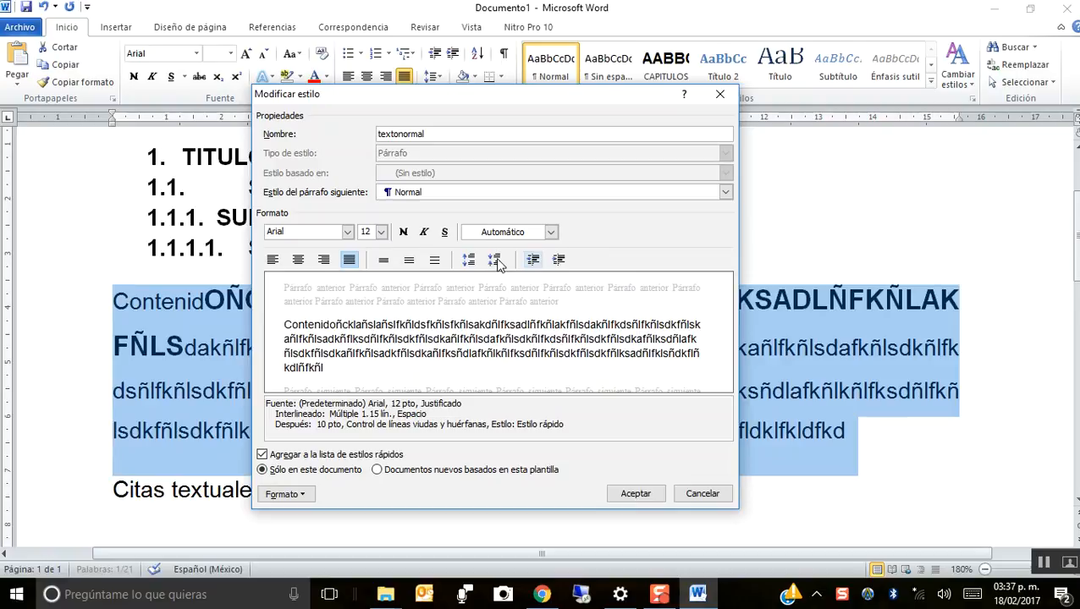
{"action": "left_click", "coordinate": [649, 494]}
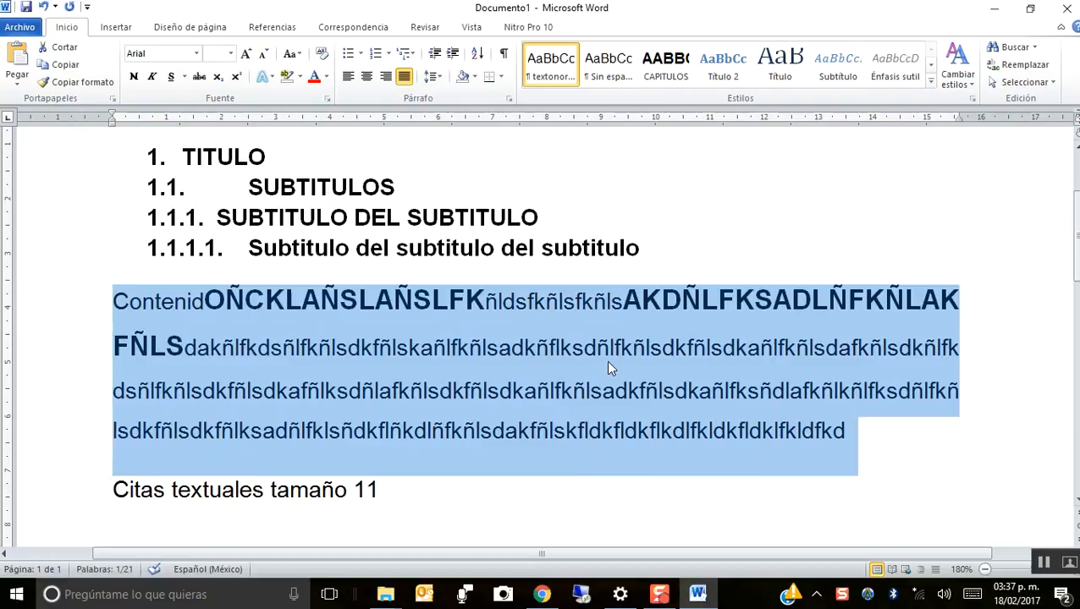
Apply the textonormal style to the content paragraph, including its two CAPITULOS fragments, and end the paragraph with a period.
{"action": "left_click", "coordinate": [541, 65]}
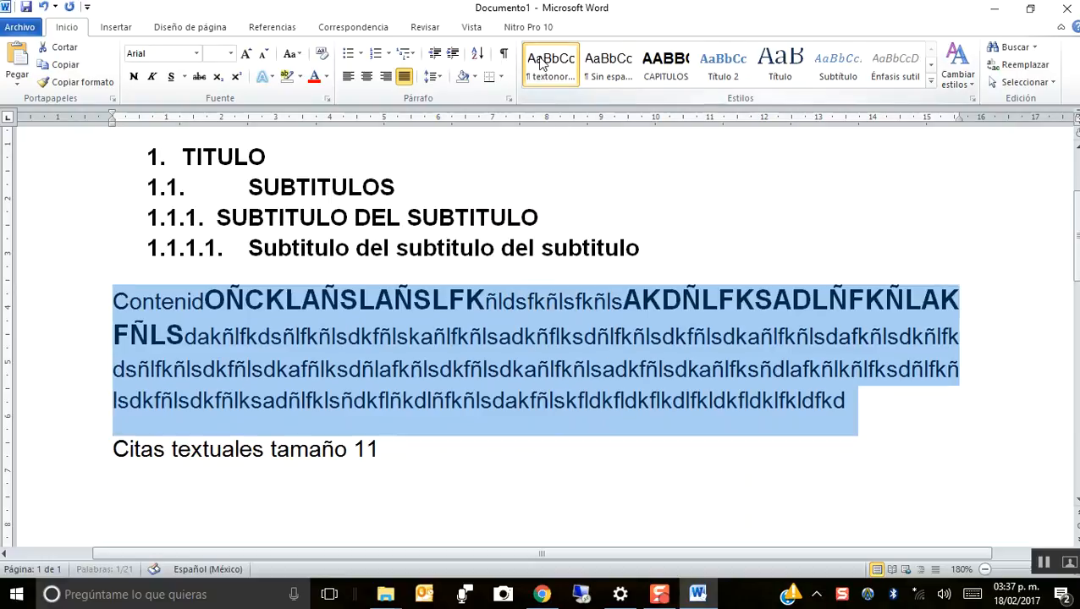
{"action": "left_click", "coordinate": [432, 302]}
{"action": "left_click_drag", "start_coordinate": [479, 304], "coordinate": [211, 290]}
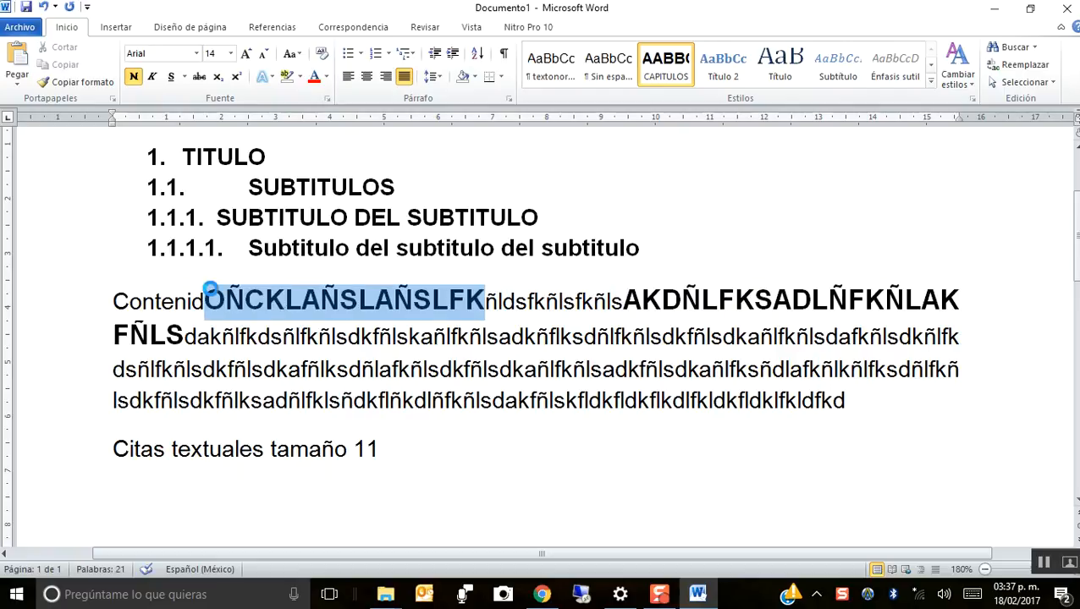
{"action": "left_click", "coordinate": [550, 65]}
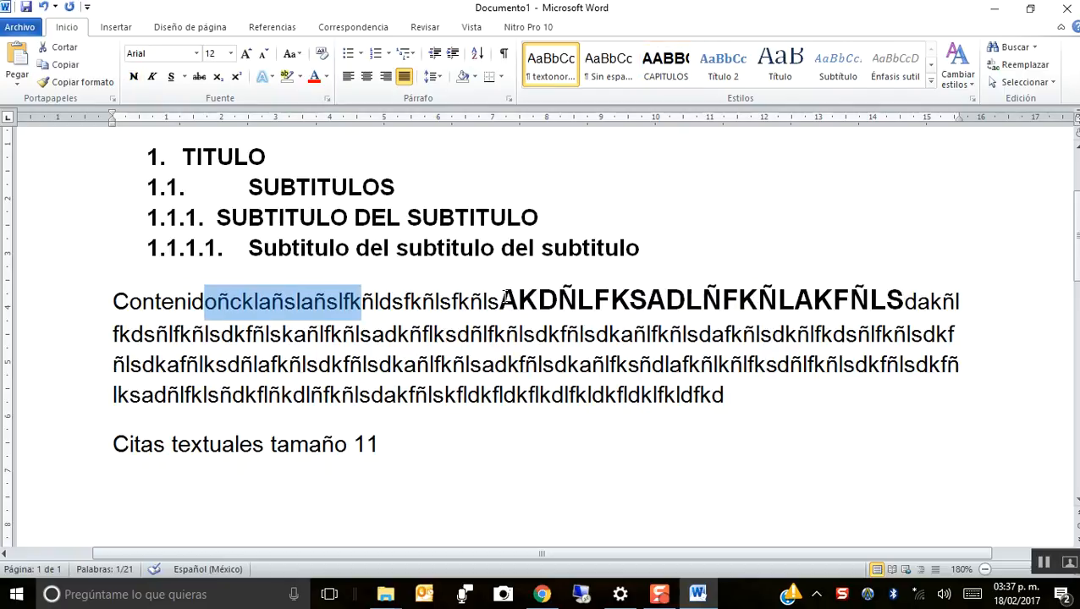
{"action": "left_click_drag", "start_coordinate": [501, 301], "coordinate": [472, 302]}
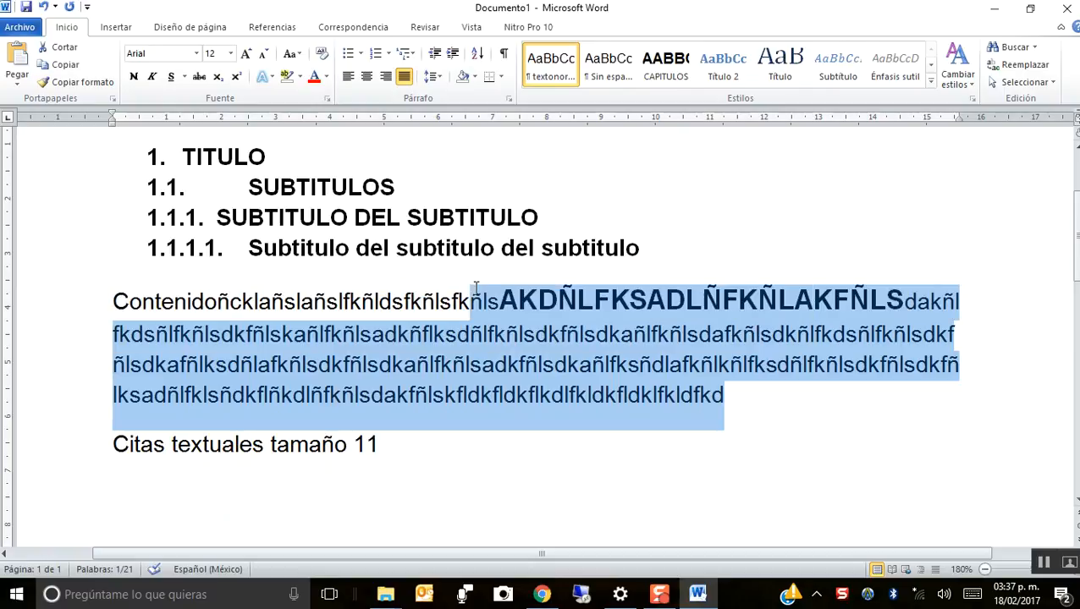
{"action": "left_click", "coordinate": [559, 72]}
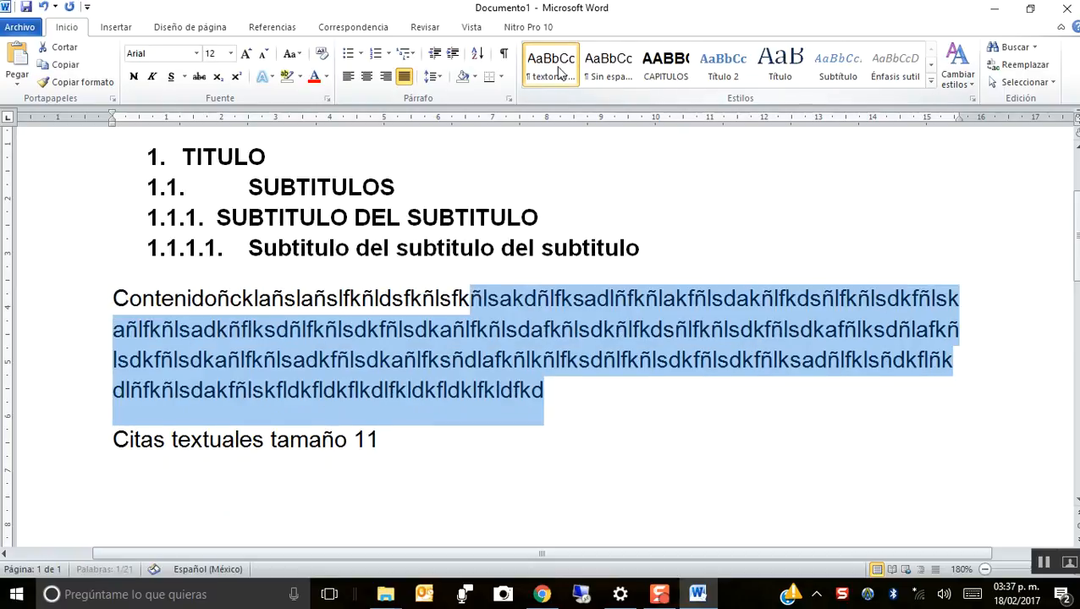
{"action": "left_click", "coordinate": [606, 419]}
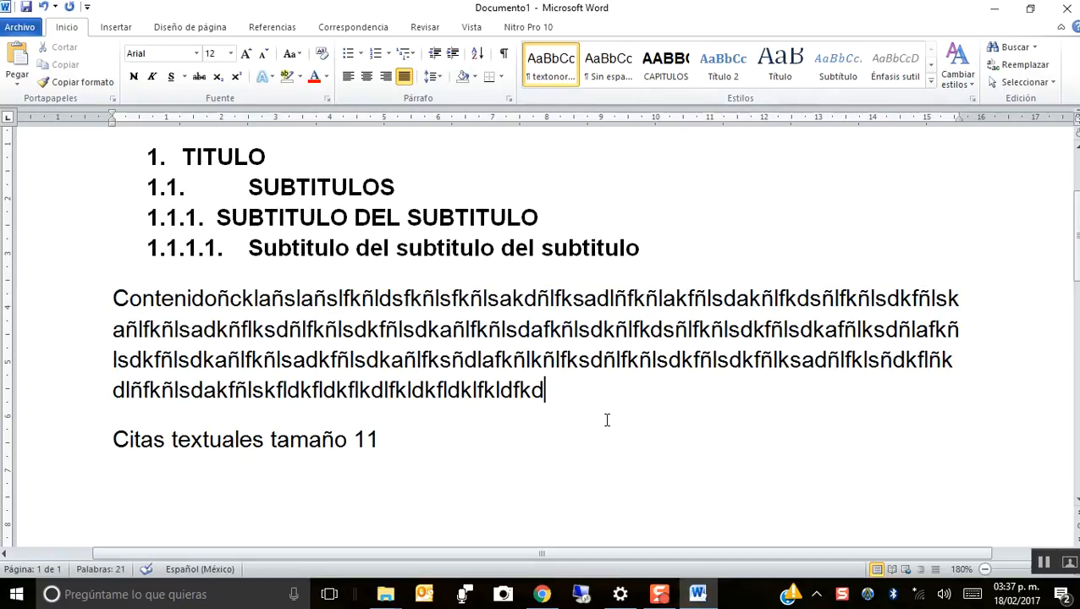
{"action": "type", "text": "."}
Open a blank Notepad window through the Windows Run command "notepad".
{"action": "key", "text": "super+r"}
{"action": "type", "text": "note"}
{"action": "key", "text": "Down"}
{"action": "key", "text": "Return"}
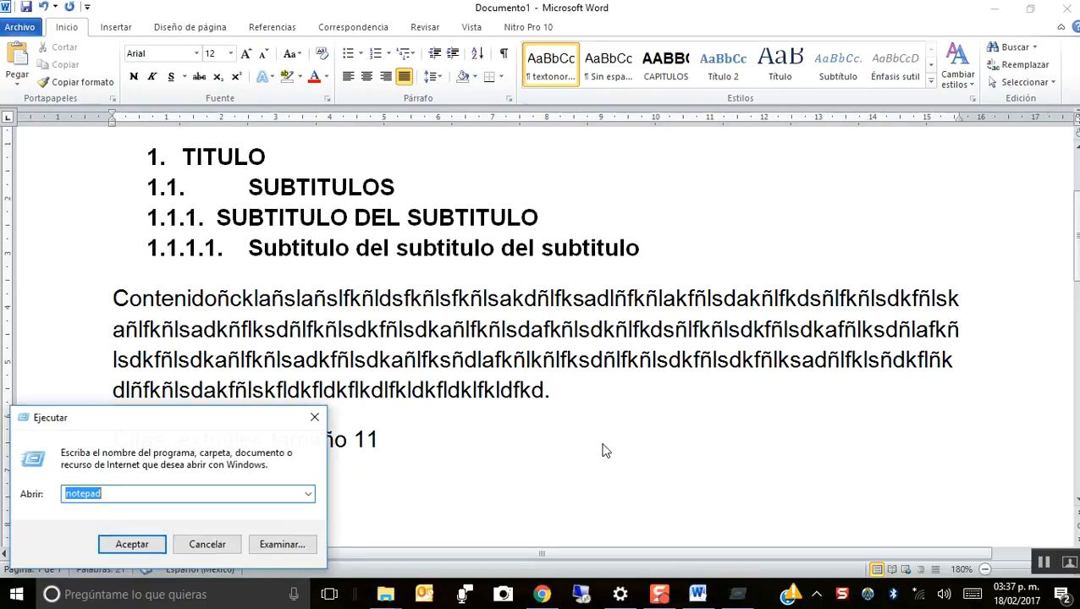
Write "hacer un formato en word con todos los" as the first line of the note.
{"action": "type", "text": "hacer u"}
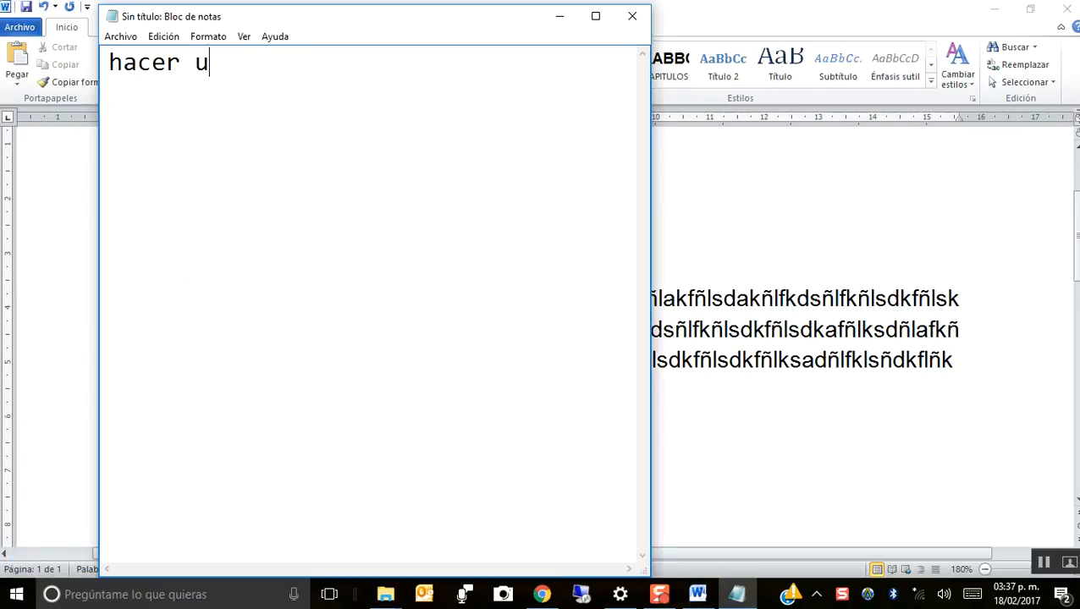
{"action": "type", "text": "n formato en word para"}
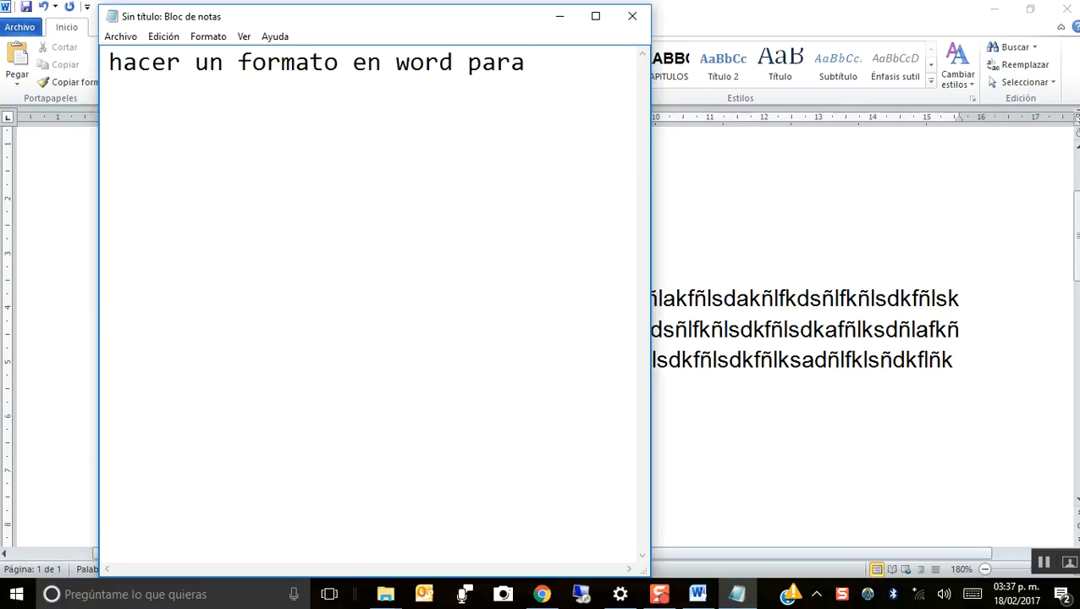
{"action": "key", "text": "BackSpace"}
{"action": "key", "text": "BackSpace"}
{"action": "key", "text": "BackSpace"}
{"action": "key", "text": "BackSpace"}
{"action": "key", "text": "BackSpace"}
{"action": "type", "text": "c"}
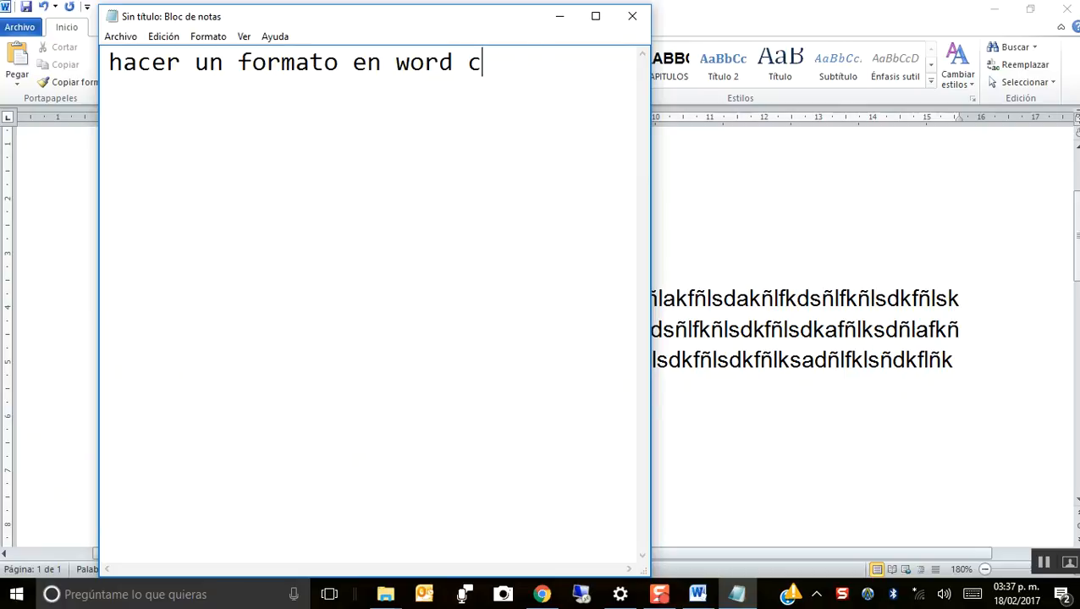
{"action": "type", "text": "on todos los"}
{"action": "key", "text": "Return"}
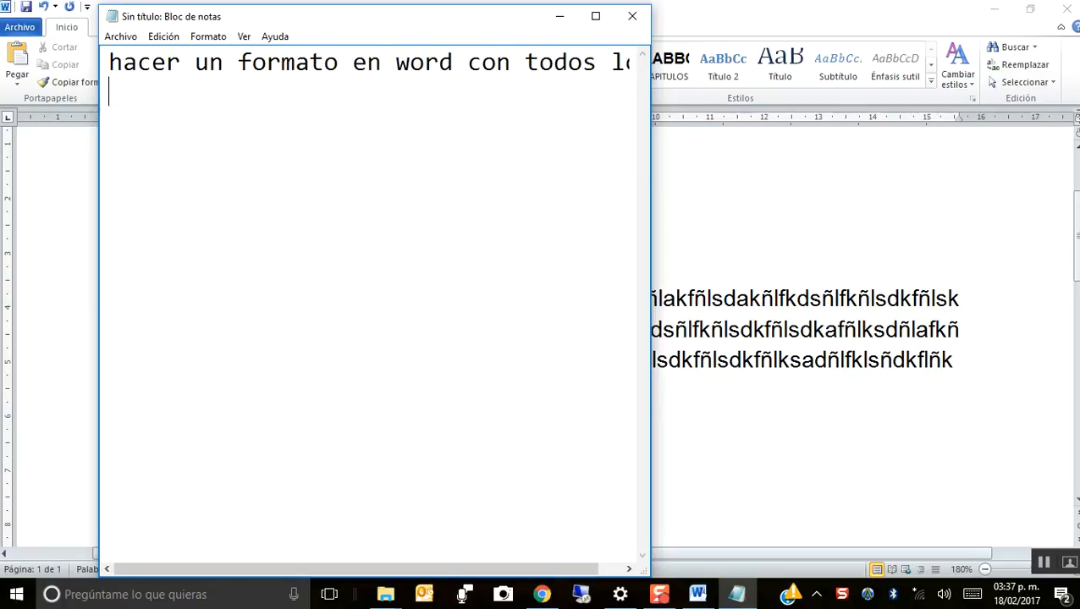
Add the second line "estilos definidos acorde a la normativa APA" and widen the Notepad window so both lines fit.
{"action": "type", "text": "estilos definidos acorde a la norm"}
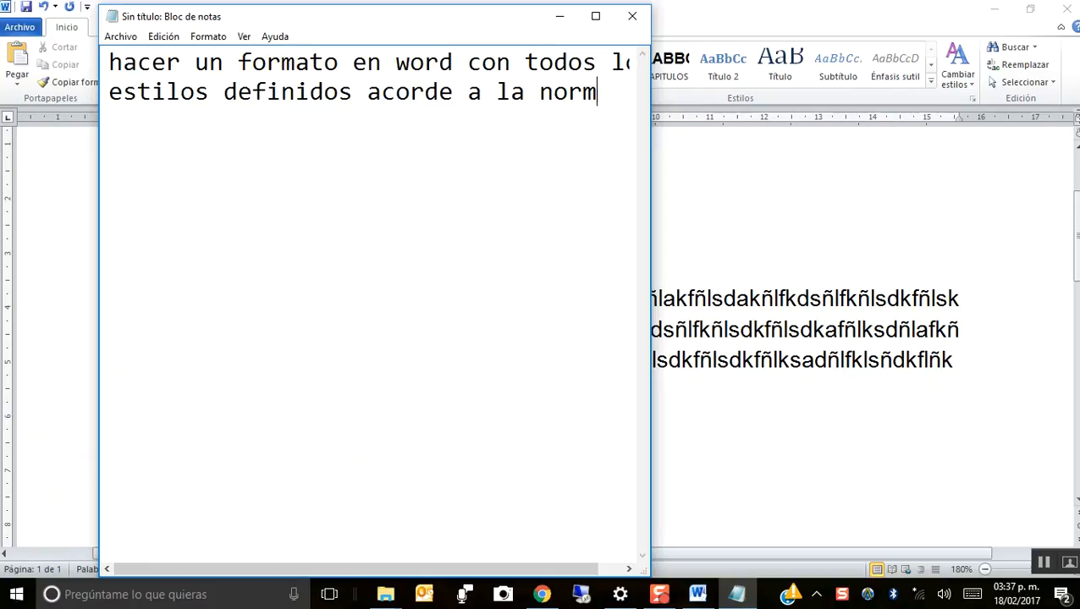
{"action": "type", "text": "ativa APA"}
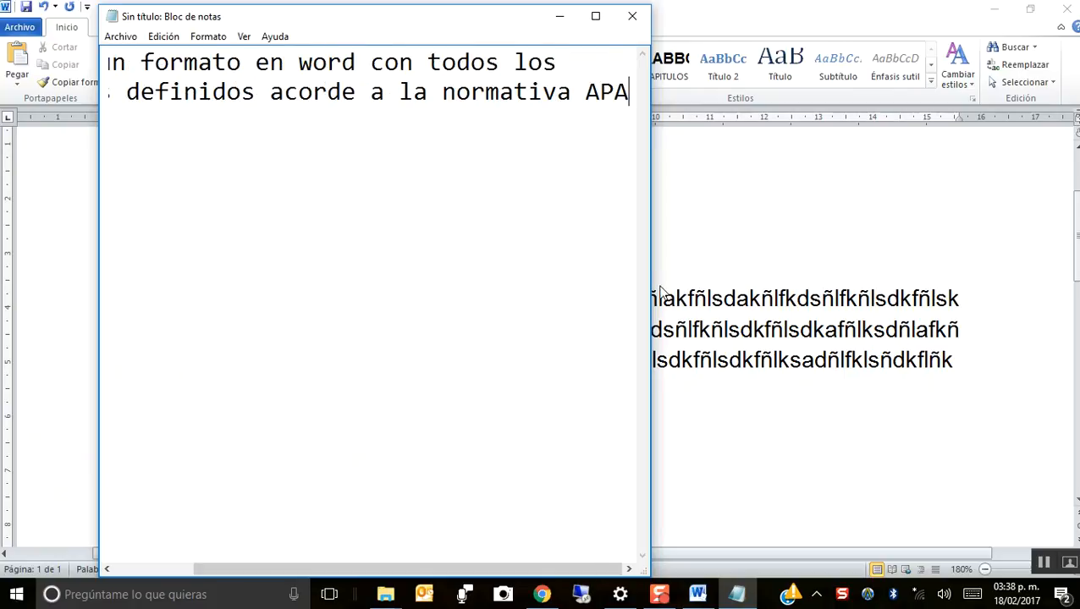
{"action": "left_click_drag", "start_coordinate": [651, 280], "coordinate": [824, 298]}
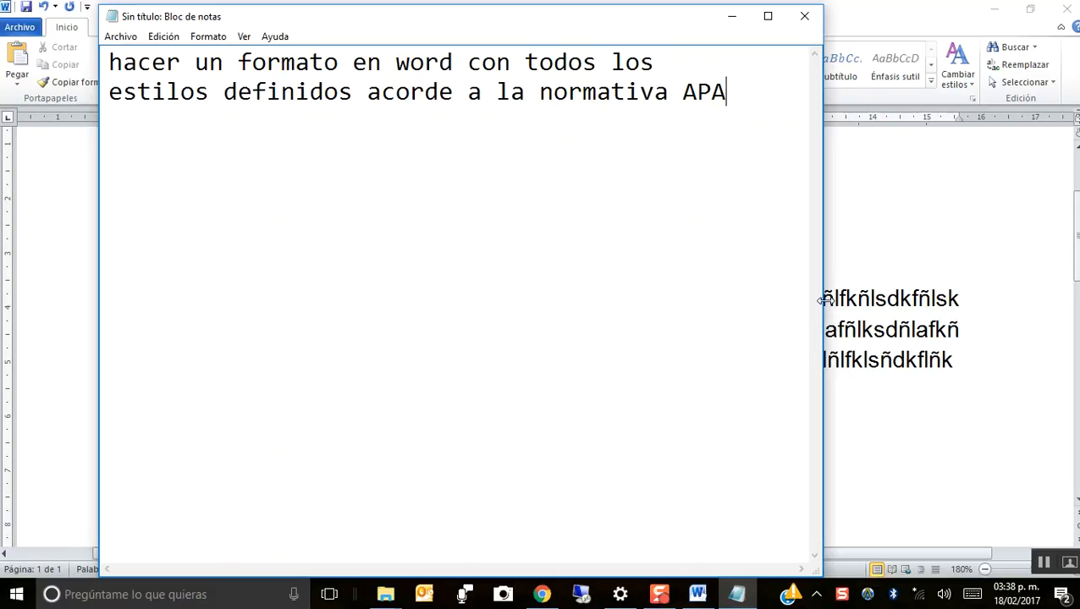
Switch back to the Word document and place the cursor at the end of the line "Citas textuales tamaño 11".
{"action": "left_click", "coordinate": [855, 24]}
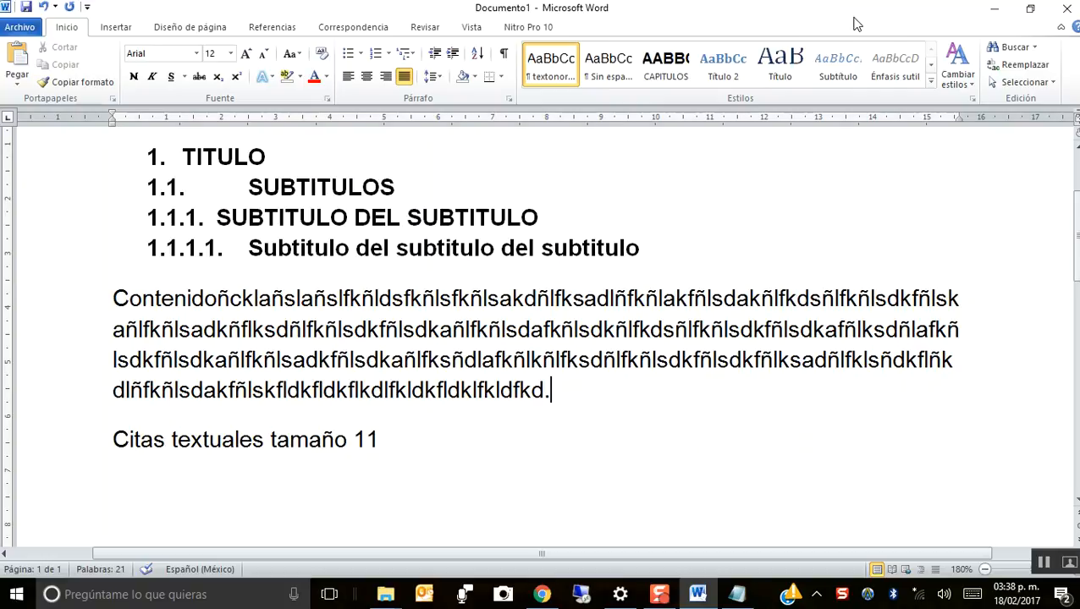
{"action": "scroll", "coordinate": [793, 415], "scroll_direction": "up", "scroll_amount": 3}
{"action": "scroll", "coordinate": [801, 395], "scroll_direction": "down", "scroll_amount": 1}
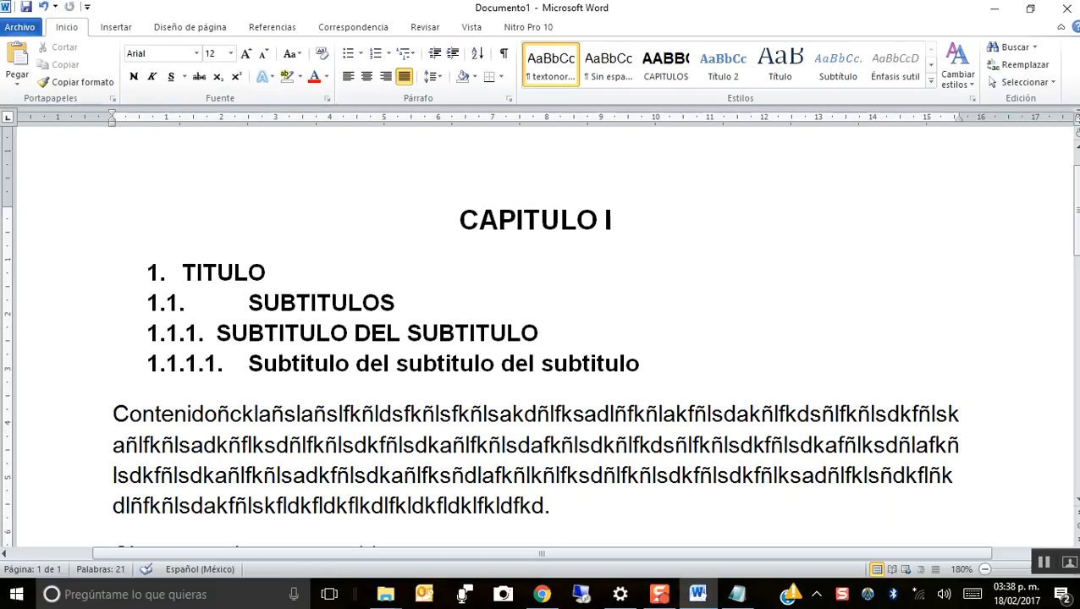
{"action": "scroll", "coordinate": [542, 338], "scroll_direction": "down", "scroll_amount": 1}
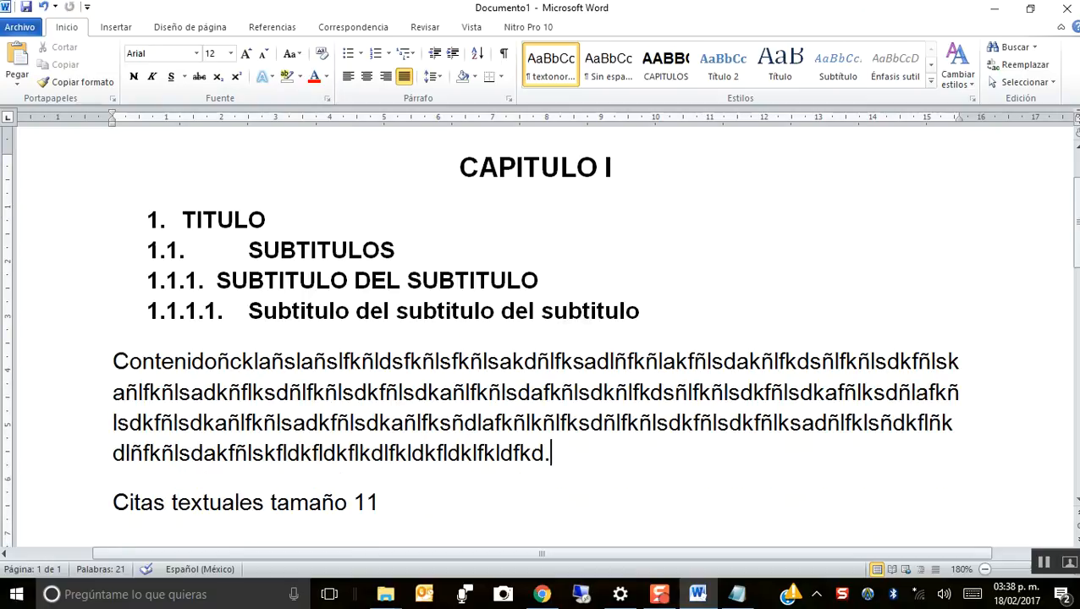
{"action": "left_click", "coordinate": [464, 514]}
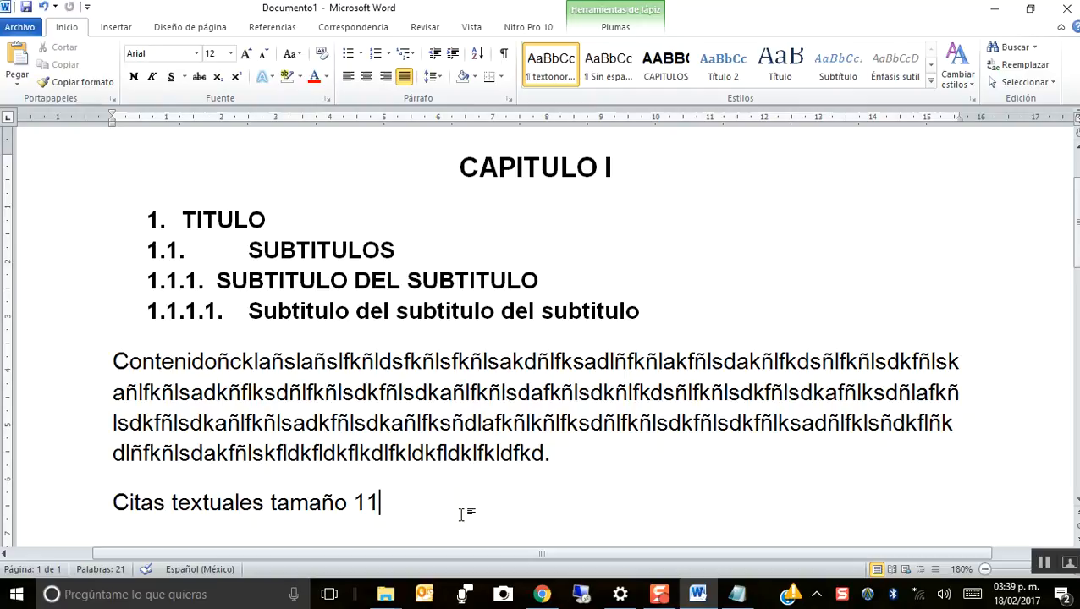
Add an empty paragraph below the line "Citas textuales tamaño 11".
{"action": "scroll", "coordinate": [461, 514], "scroll_direction": "down", "scroll_amount": 1}
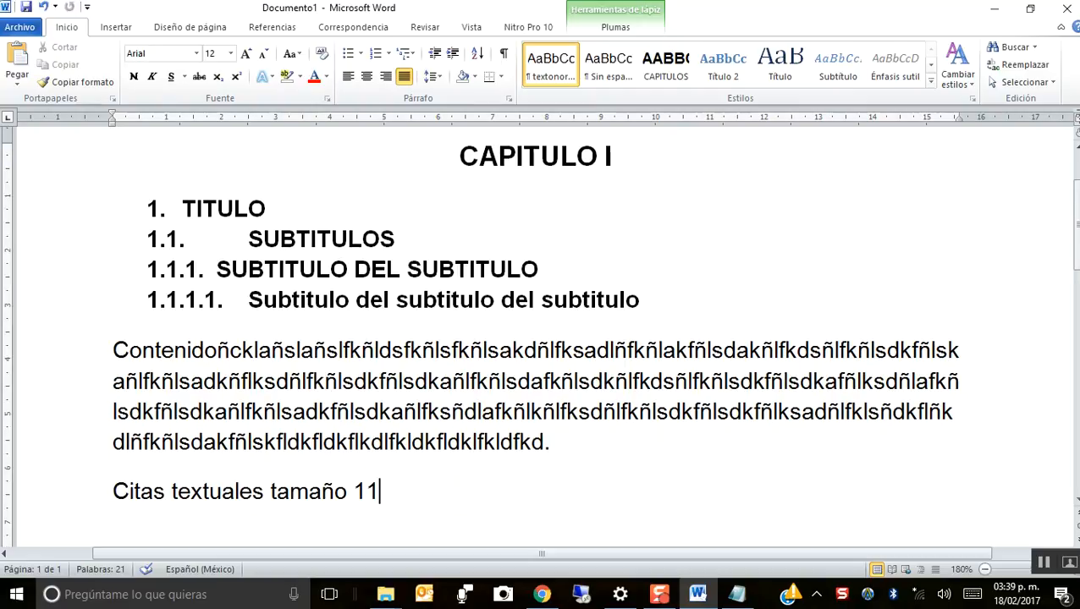
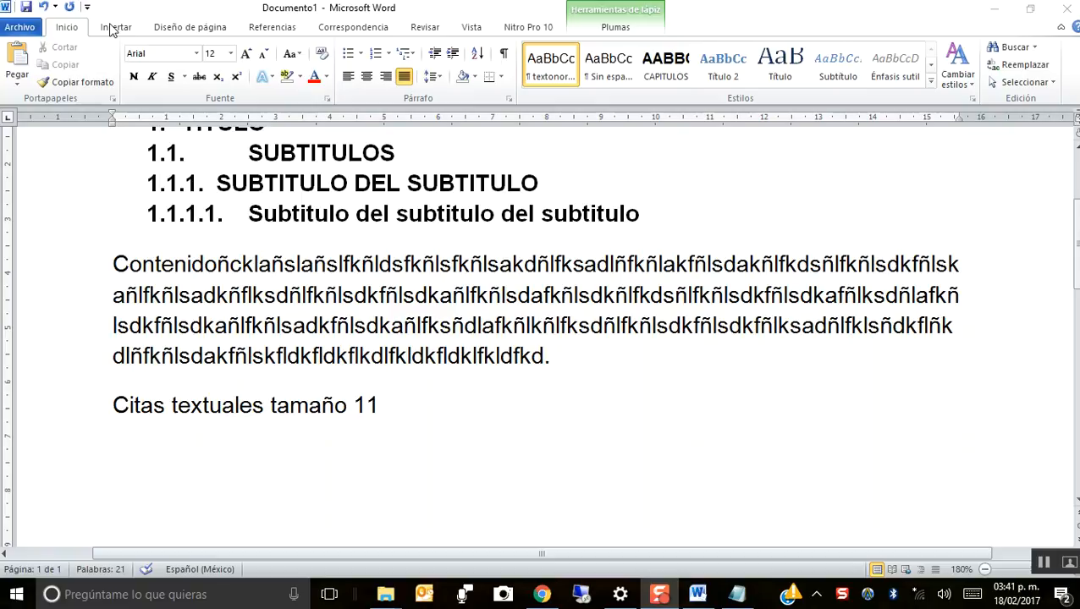
{"action": "left_click", "coordinate": [469, 398]}
{"action": "key", "text": "Return"}
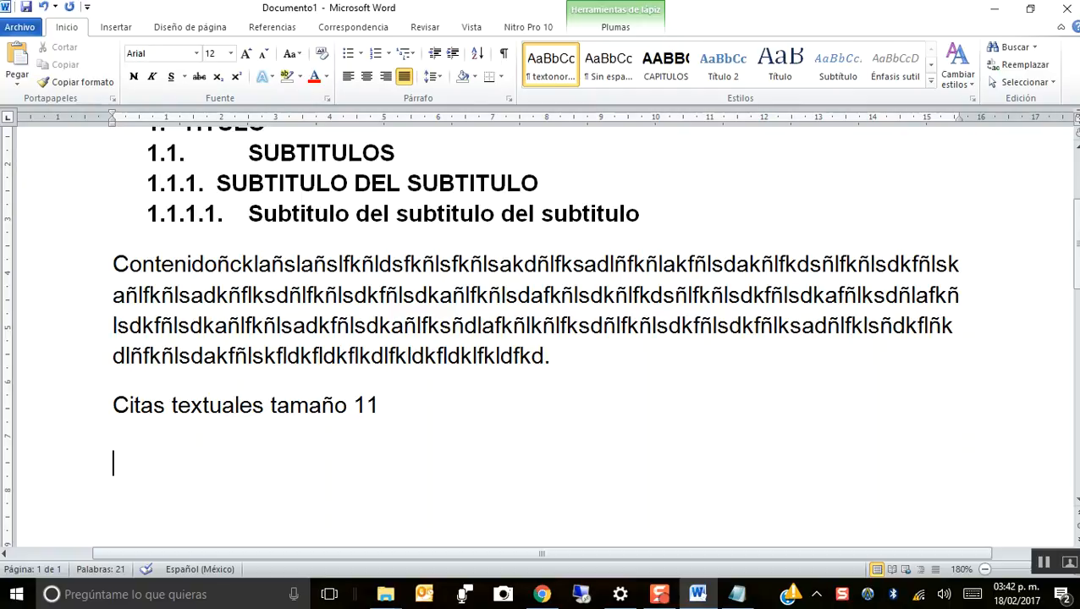
Open the custom page margin settings and look through the layout and paper options before returning to the margins.
{"action": "left_click", "coordinate": [190, 27]}
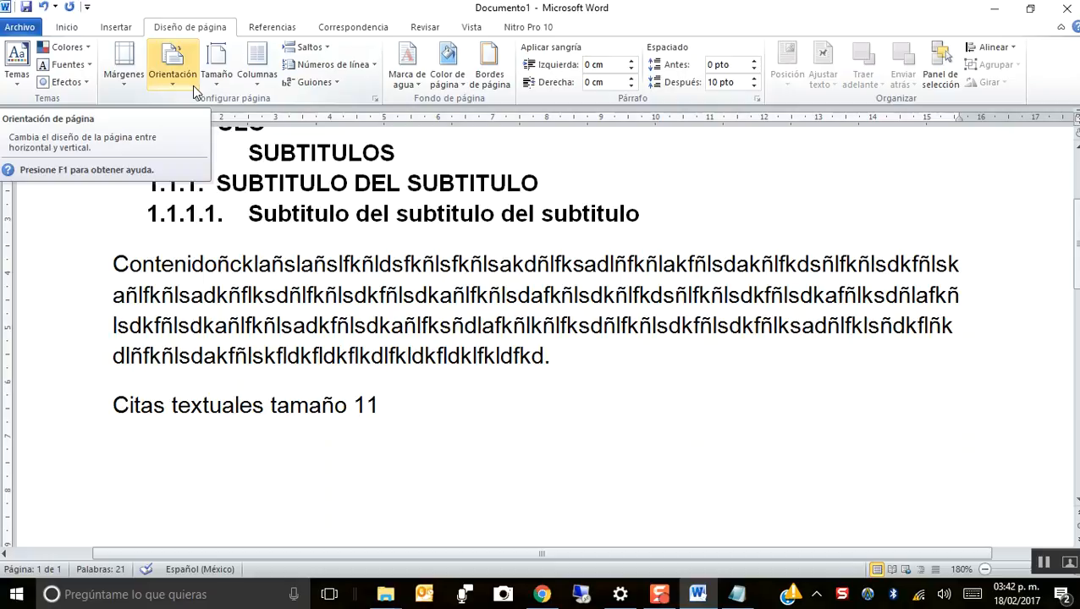
{"action": "left_click", "coordinate": [123, 64]}
{"action": "left_click", "coordinate": [66, 392]}
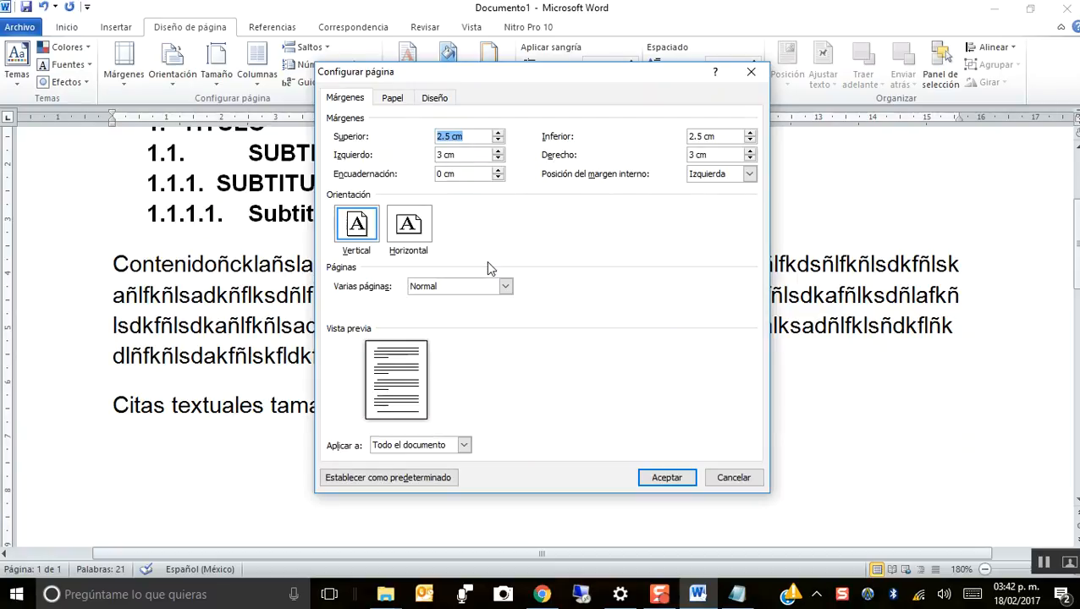
{"action": "left_click", "coordinate": [434, 98]}
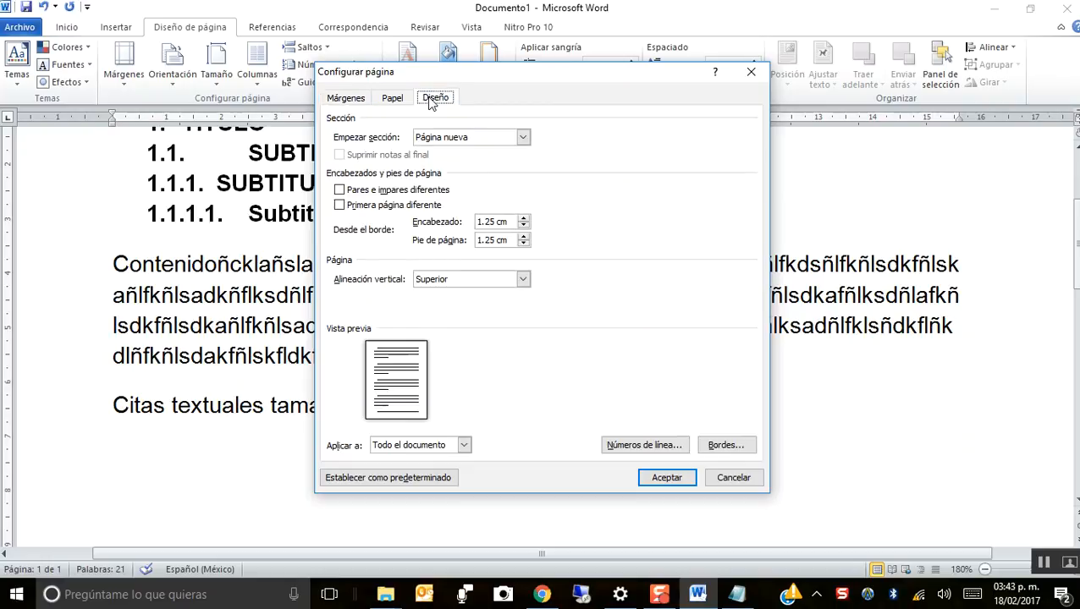
{"action": "left_click", "coordinate": [401, 99]}
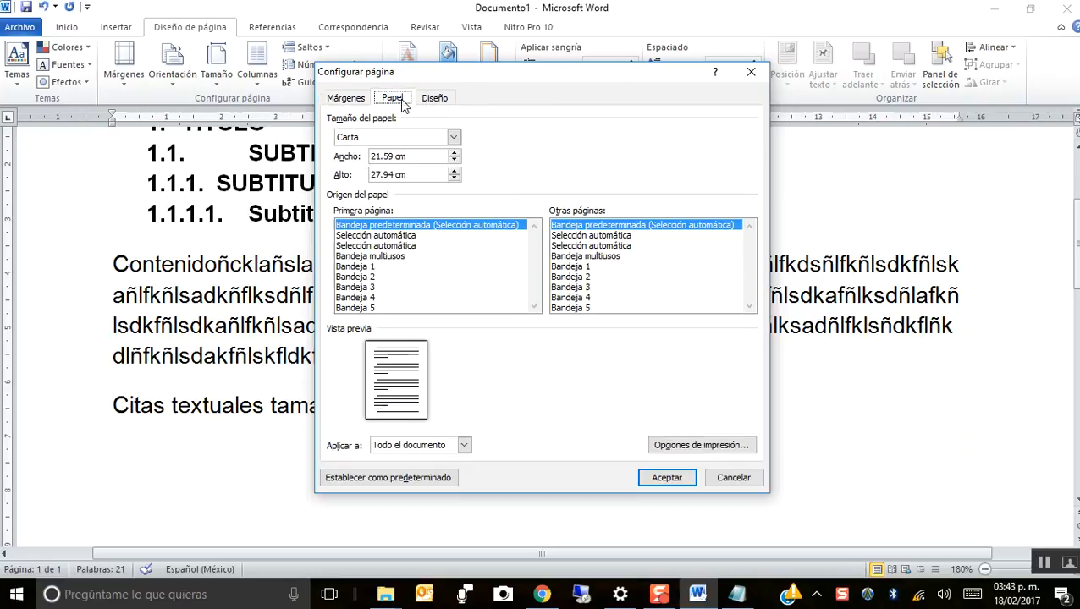
{"action": "left_click", "coordinate": [347, 99]}
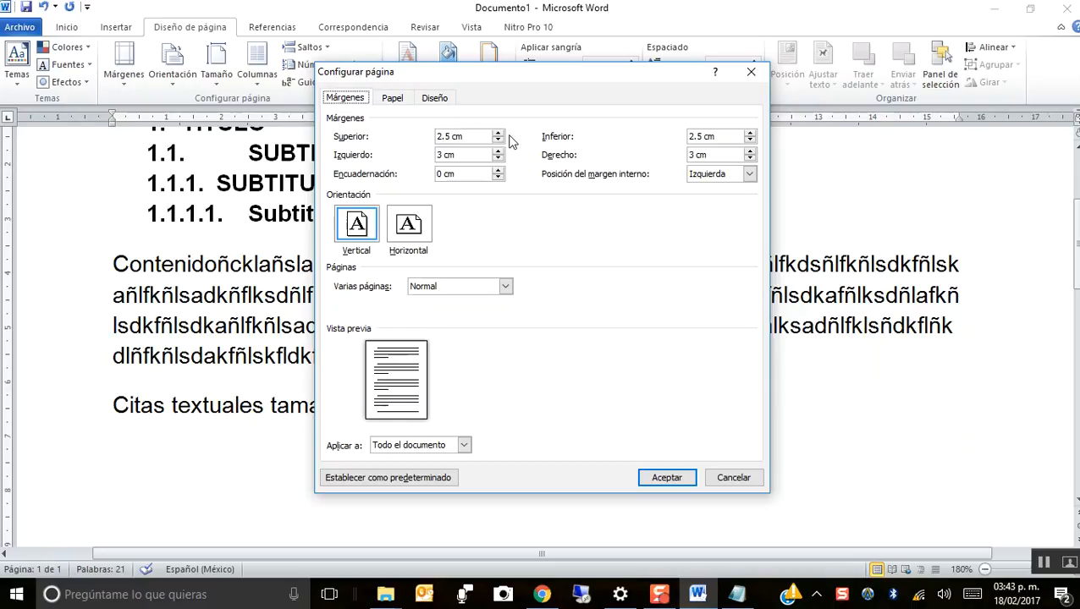
Set the document's right page margin to 2.5 cm and apply the page setup.
{"action": "left_click", "coordinate": [719, 157]}
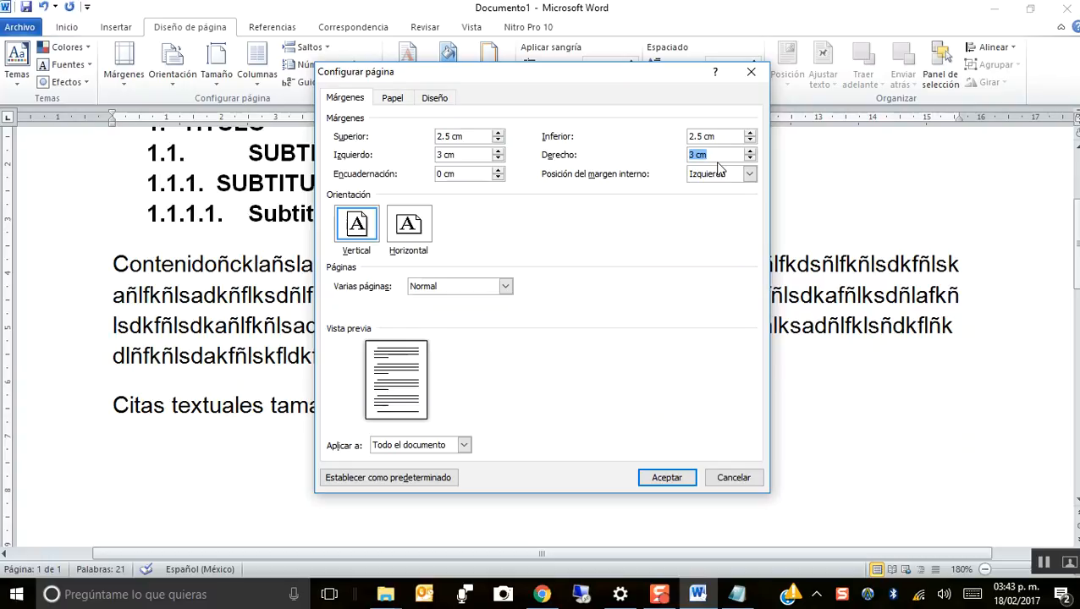
{"action": "left_click", "coordinate": [750, 159]}
{"action": "left_click", "coordinate": [749, 159]}
{"action": "left_click", "coordinate": [750, 160]}
{"action": "left_click", "coordinate": [750, 159]}
{"action": "left_click", "coordinate": [467, 159]}
{"action": "left_click", "coordinate": [478, 136]}
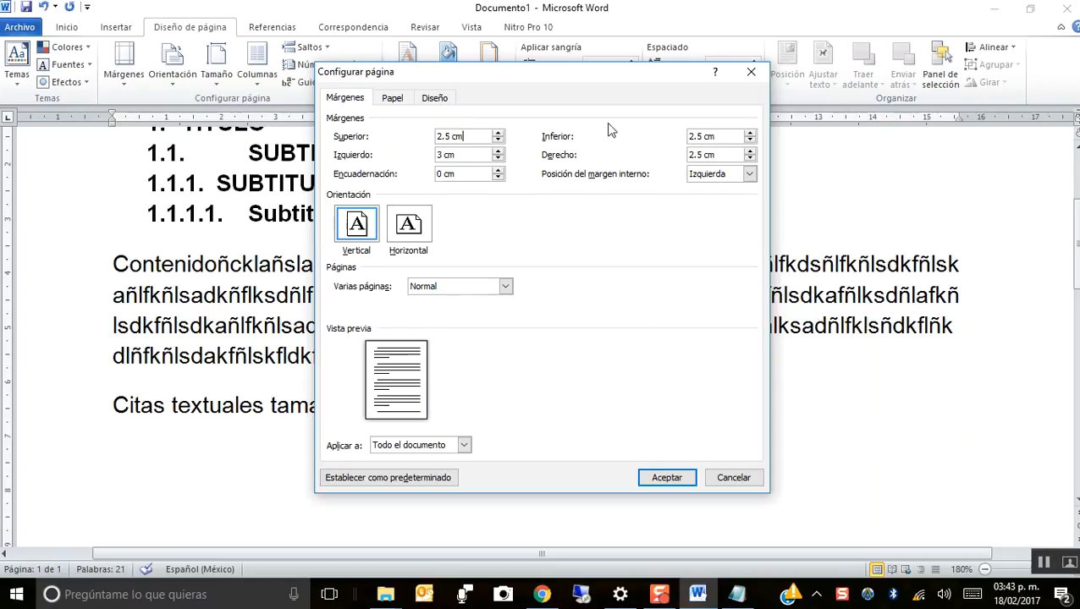
{"action": "left_click", "coordinate": [713, 138]}
{"action": "left_click", "coordinate": [656, 479]}
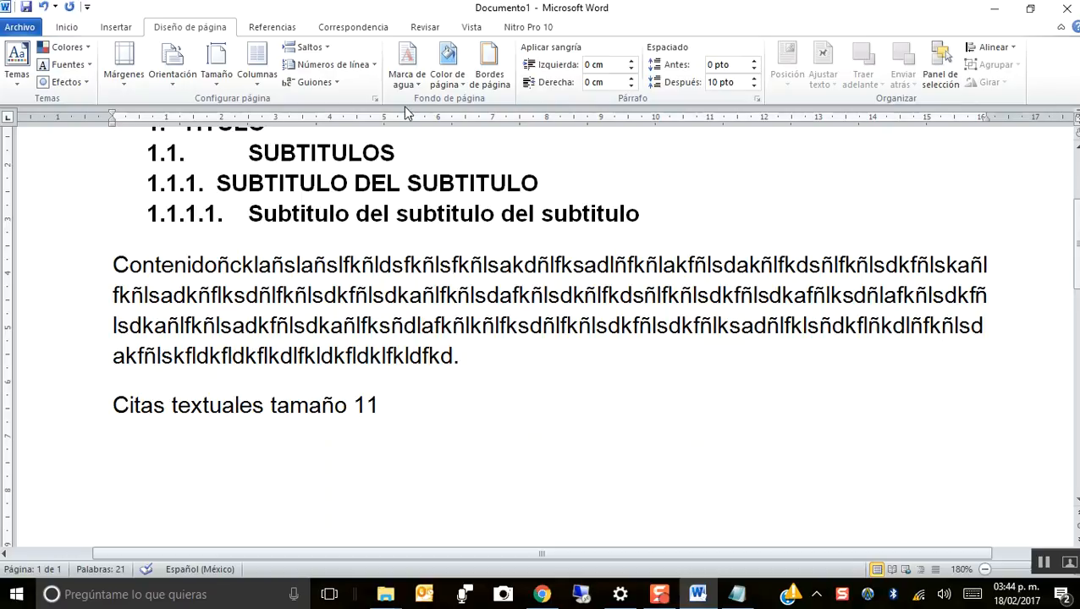
Insert the picture cotopaximed.jpg from the Imágenes folder below the "Citas textuales" line.
{"action": "scroll", "coordinate": [287, 82], "scroll_direction": "up", "scroll_amount": 1}
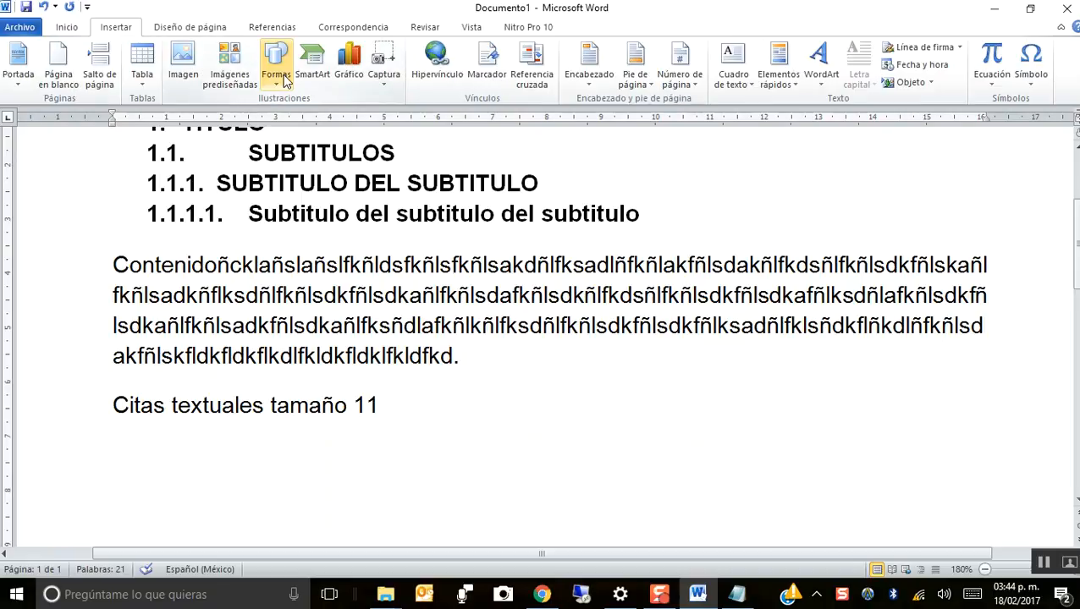
{"action": "left_click", "coordinate": [182, 63]}
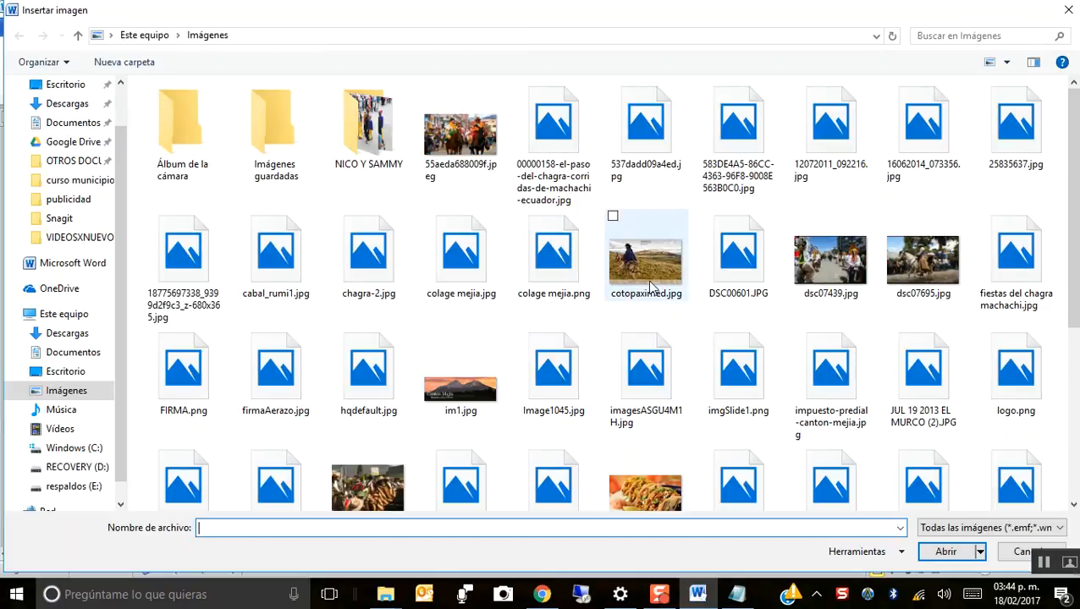
{"action": "double_click", "coordinate": [652, 287]}
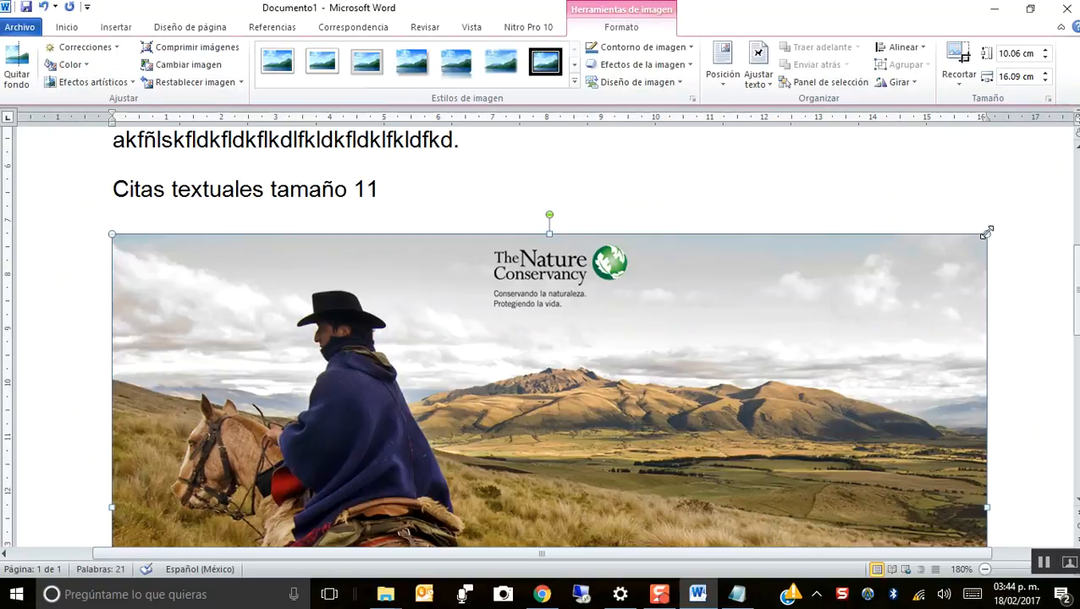
Centre the inserted picture and shrink it proportionally to about 8.05 cm wide by 5.03 cm high.
{"action": "left_click_drag", "start_coordinate": [833, 356], "coordinate": [693, 464]}
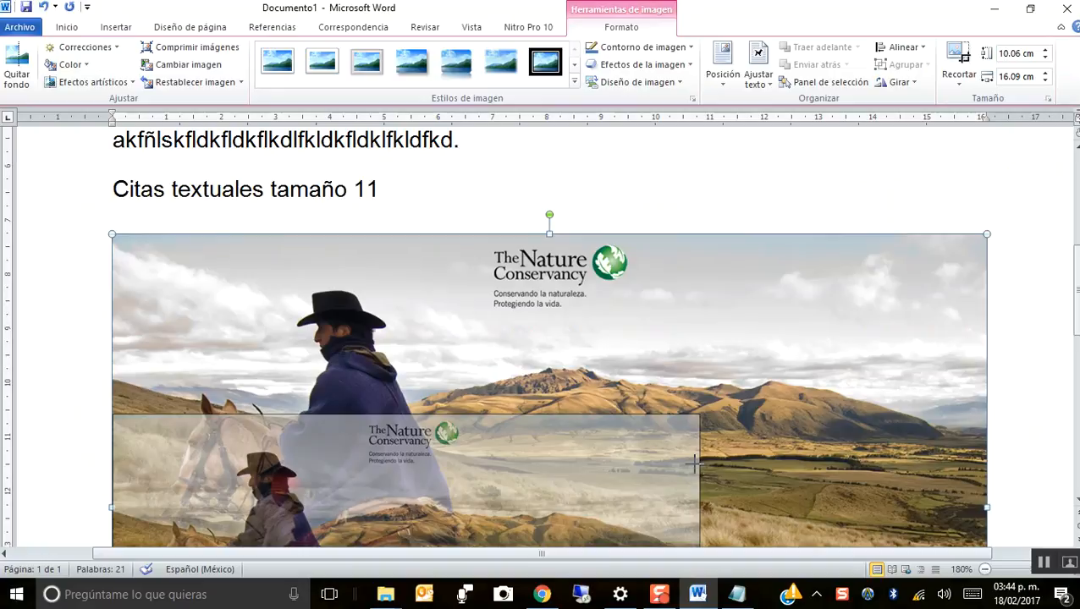
{"action": "left_click_drag", "start_coordinate": [694, 464], "coordinate": [668, 479]}
{"action": "left_click", "coordinate": [67, 27]}
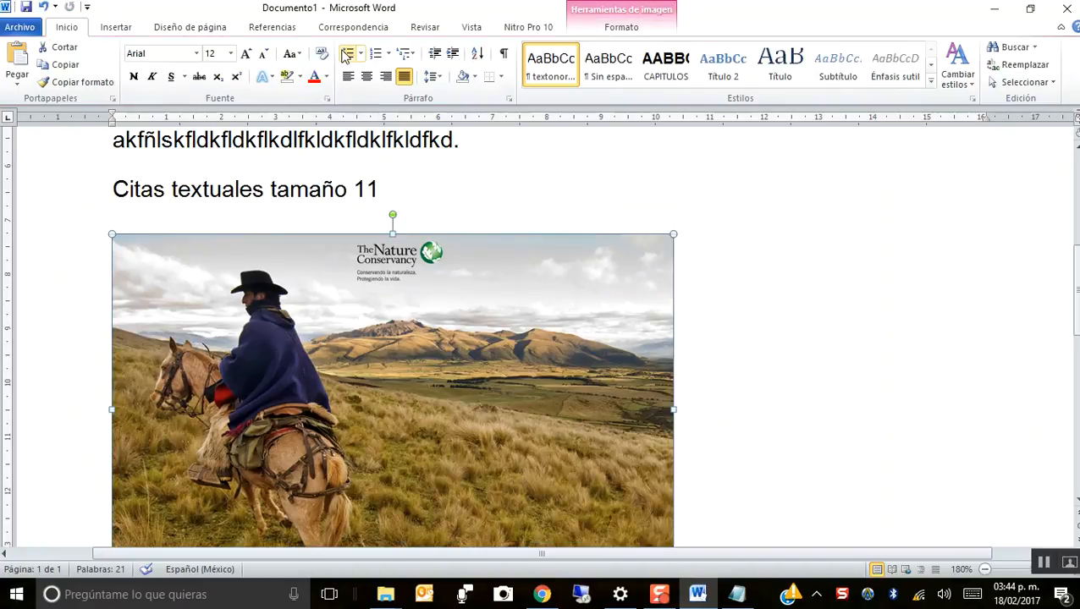
{"action": "left_click", "coordinate": [367, 77]}
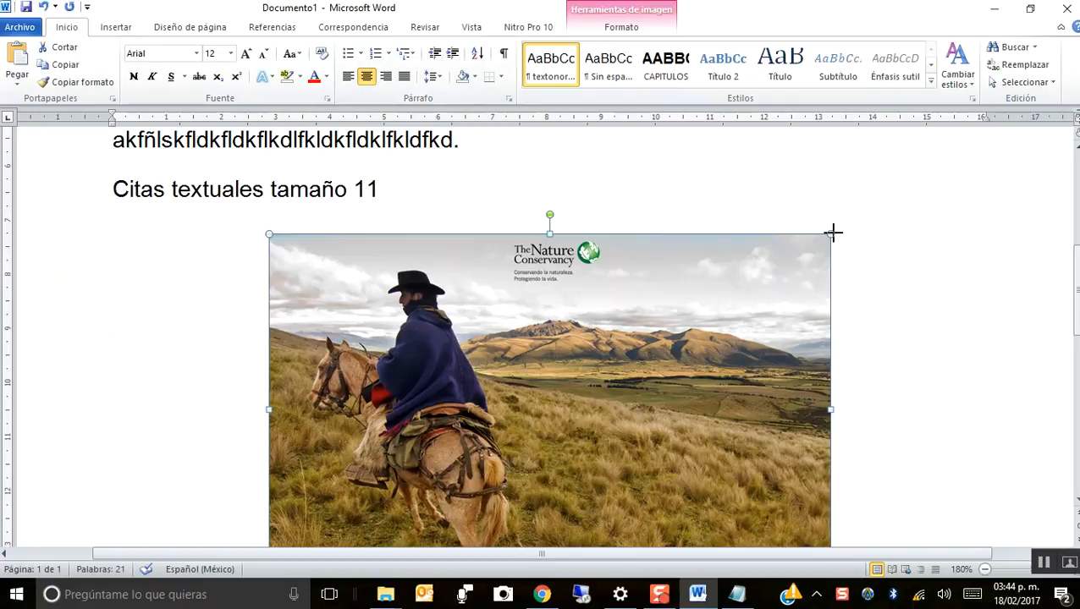
{"action": "left_click_drag", "start_coordinate": [833, 232], "coordinate": [706, 307]}
{"action": "left_click", "coordinate": [908, 406]}
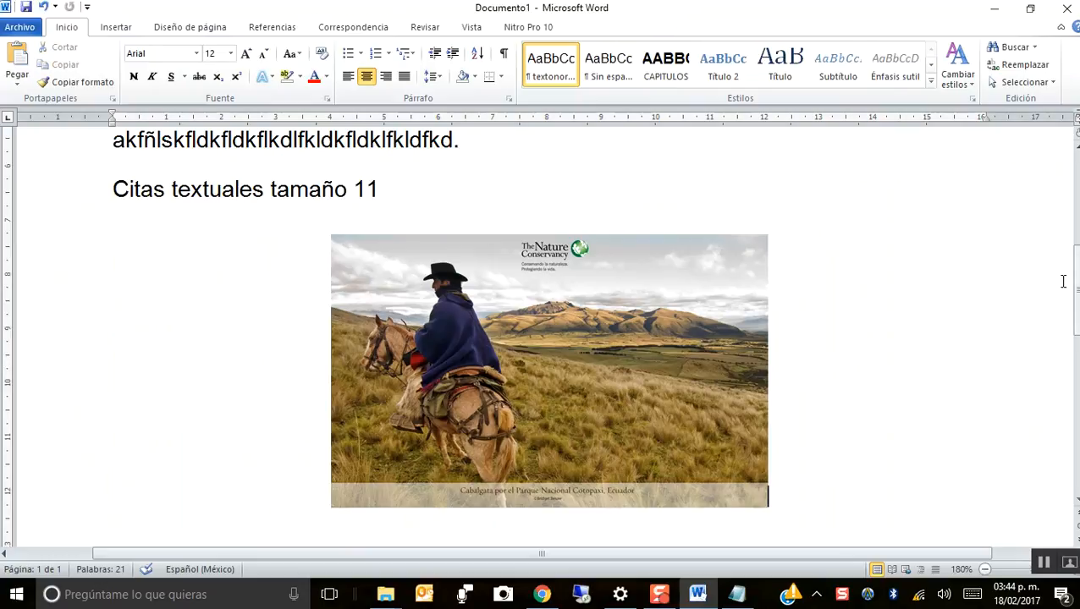
Set the picture's width to exactly 8 cm, keeping its proportions.
{"action": "scroll", "coordinate": [1063, 281], "scroll_direction": "down", "scroll_amount": 2}
{"action": "scroll", "coordinate": [1063, 281], "scroll_direction": "up", "scroll_amount": 1}
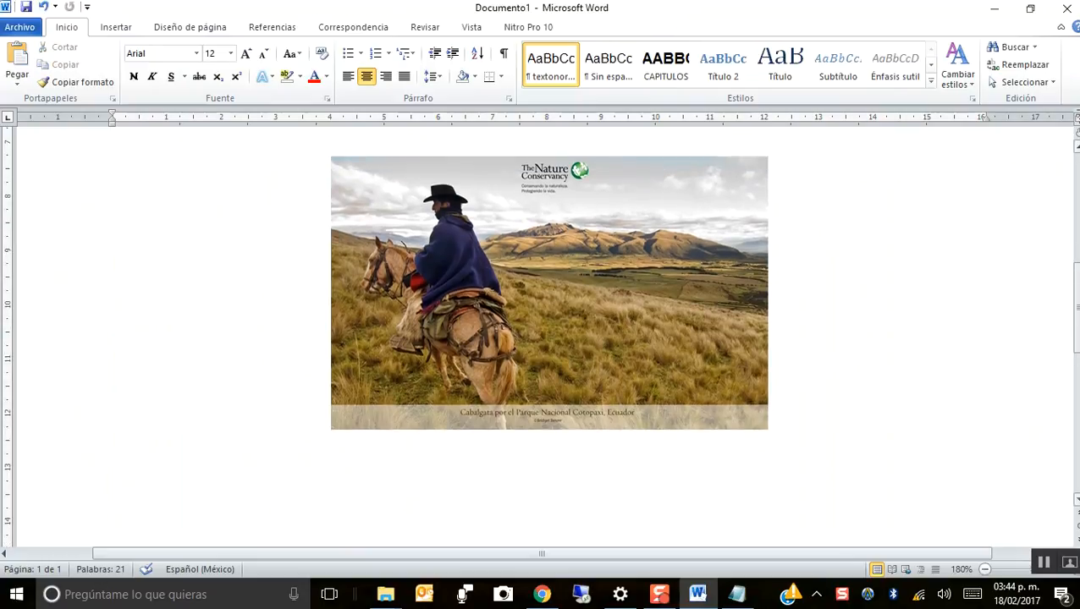
{"action": "left_click", "coordinate": [659, 338]}
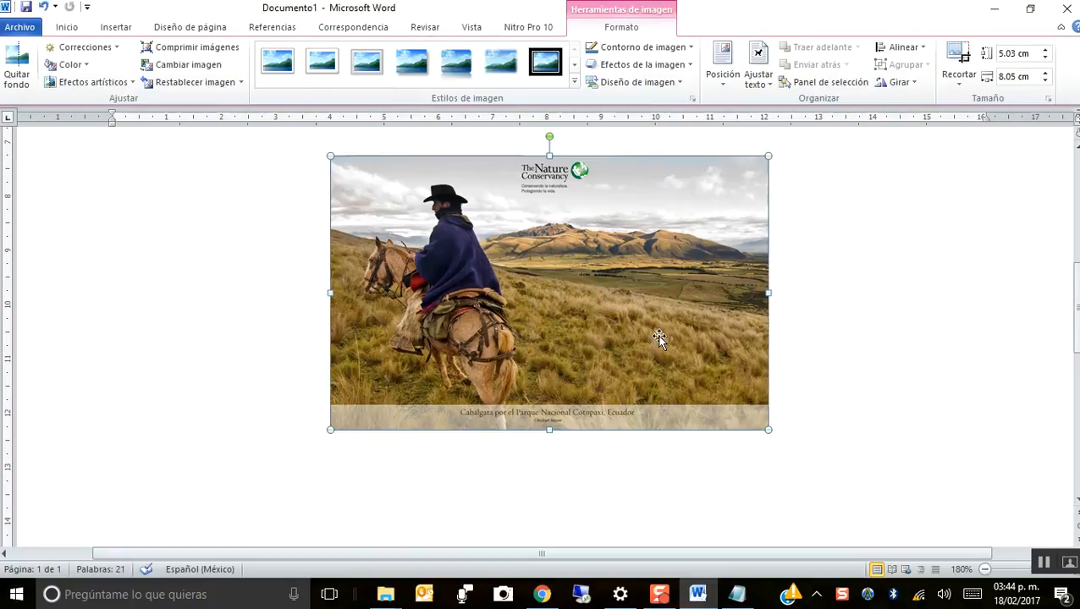
{"action": "left_click", "coordinate": [1046, 80]}
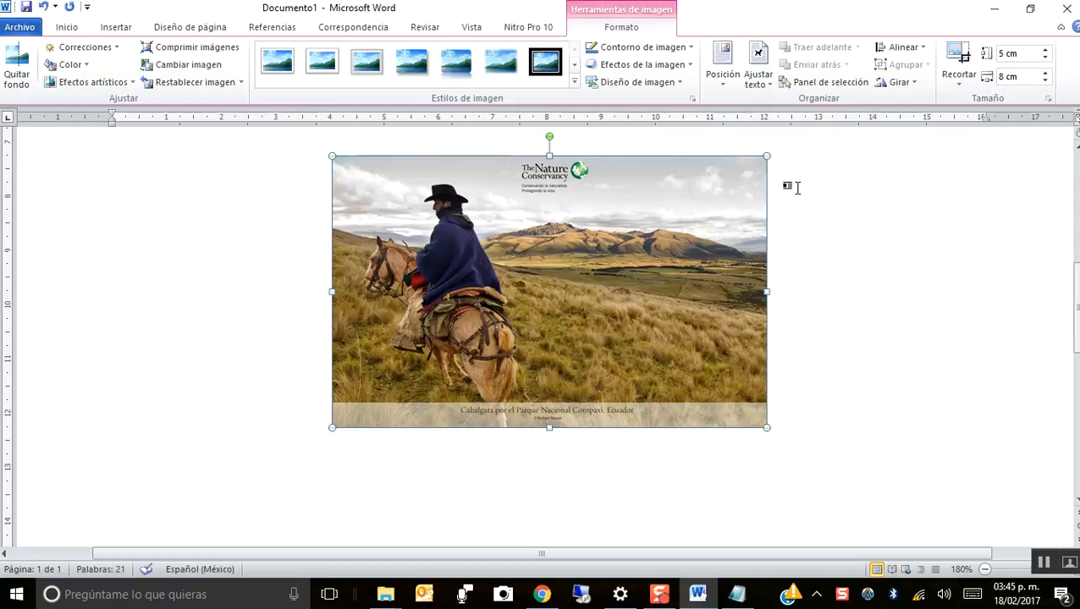
Write the caption "Imagen 1: El chagra" under the picture and start a line below it with "Autor:".
{"action": "left_click", "coordinate": [815, 248]}
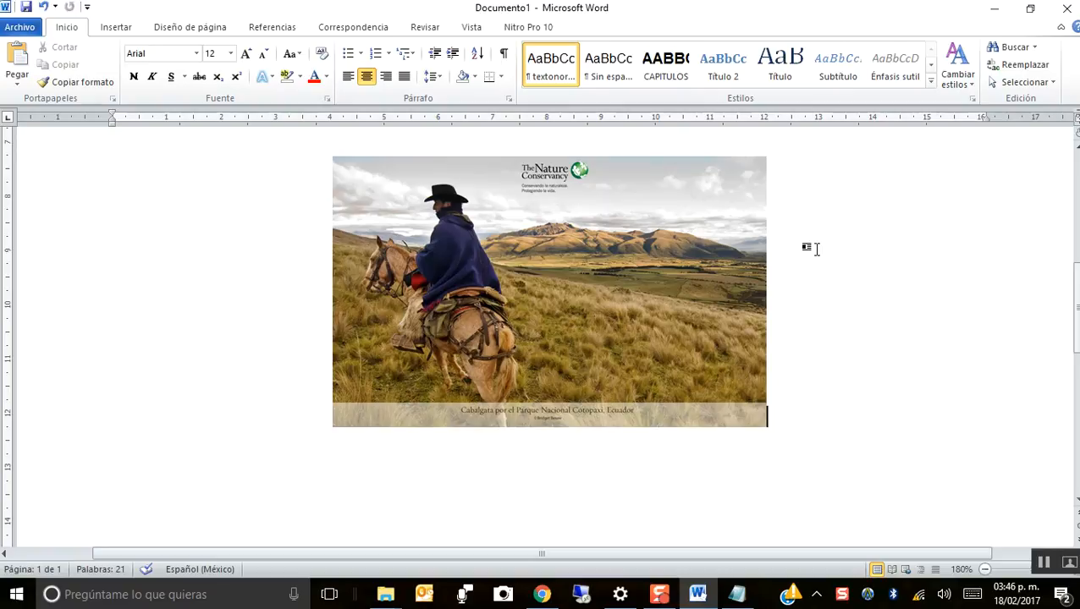
{"action": "key", "text": "Return"}
{"action": "type", "text": "Imagen 1"}
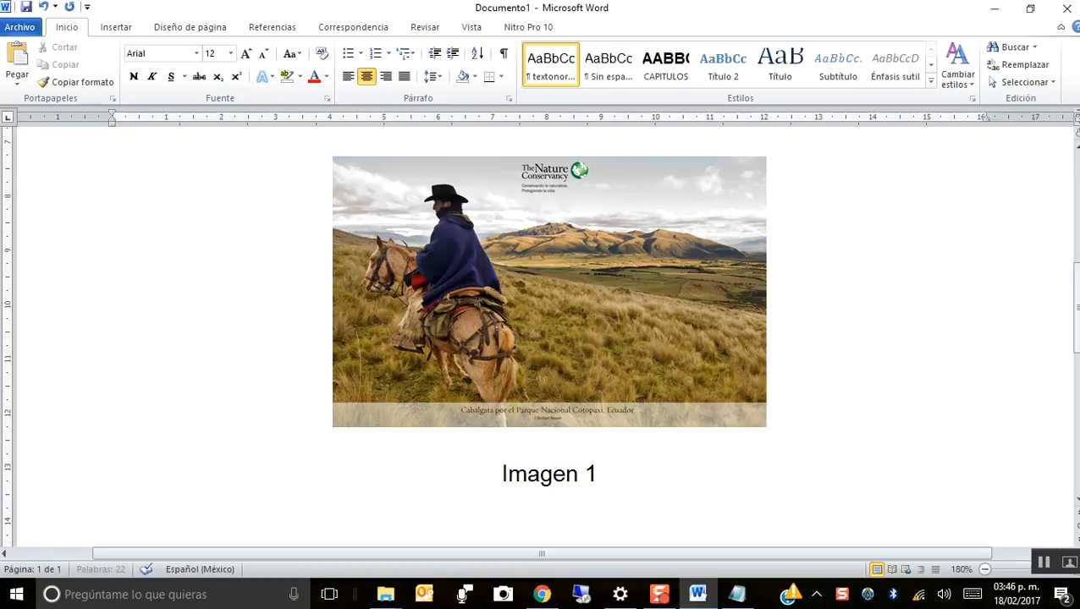
{"action": "type", "text": ";"}
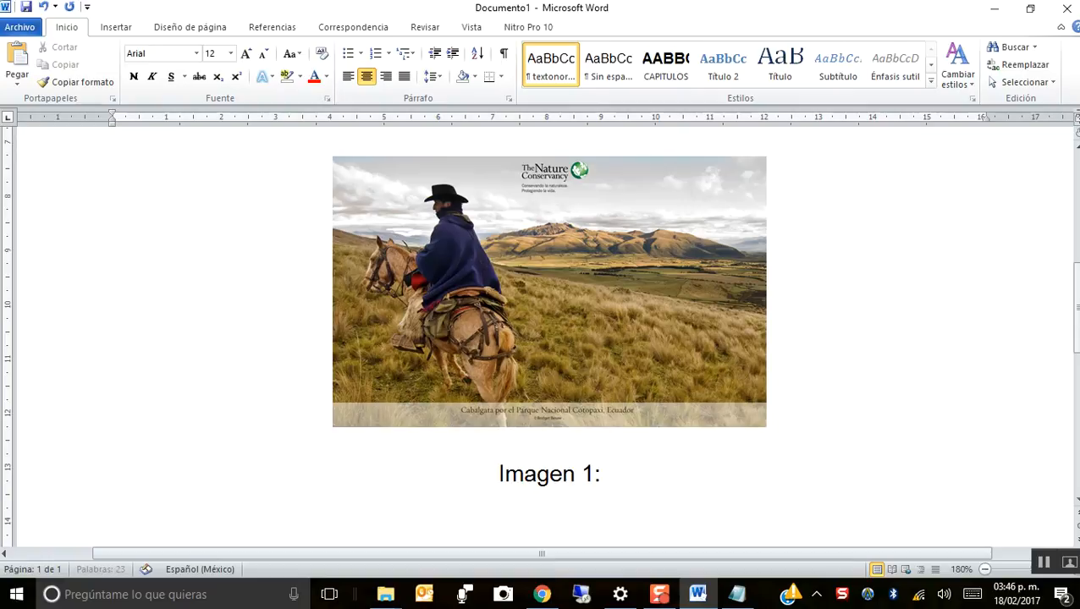
{"action": "type", "text": " El chagra"}
{"action": "key", "text": "Return"}
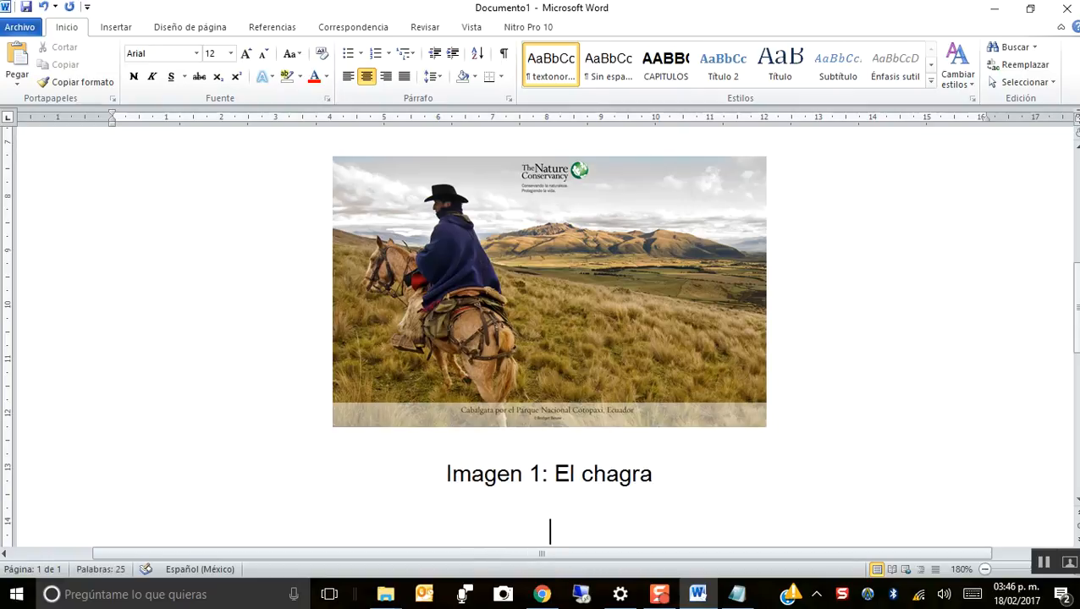
{"action": "type", "text": "AUtor"}
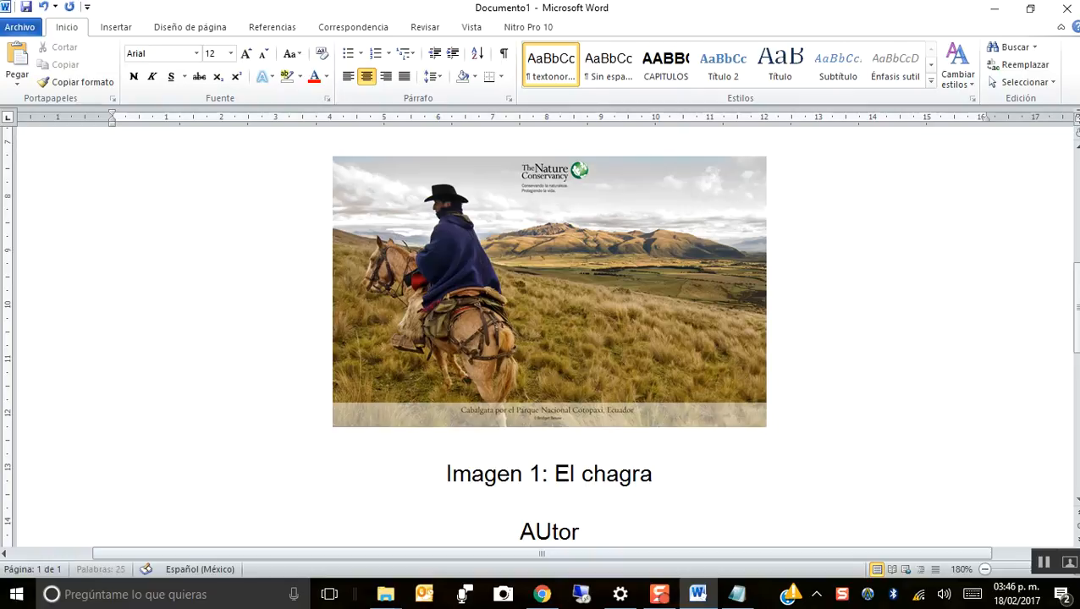
{"action": "type", "text": ":"}
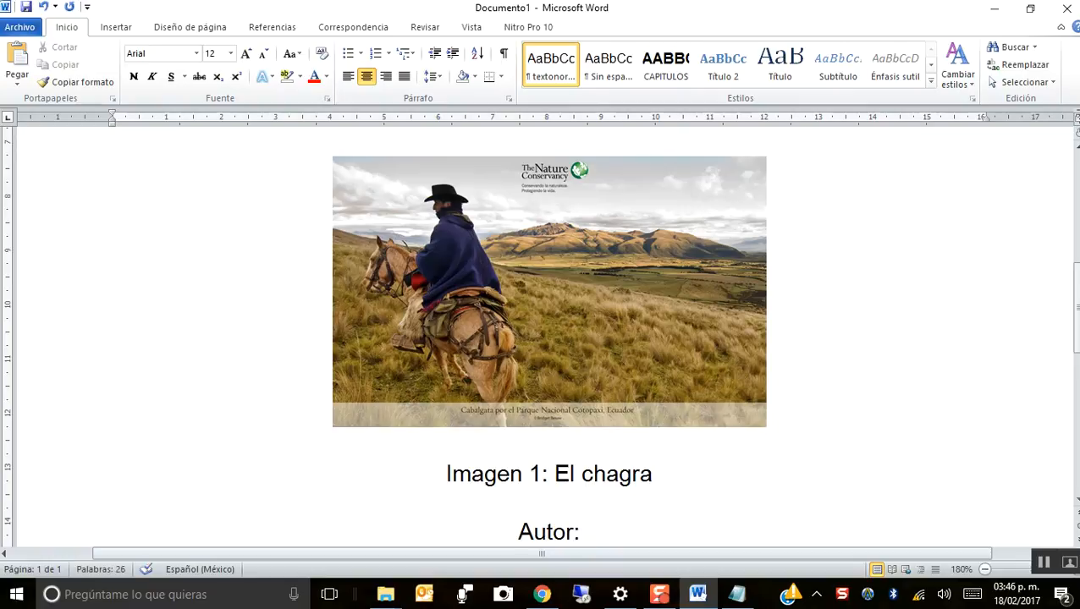
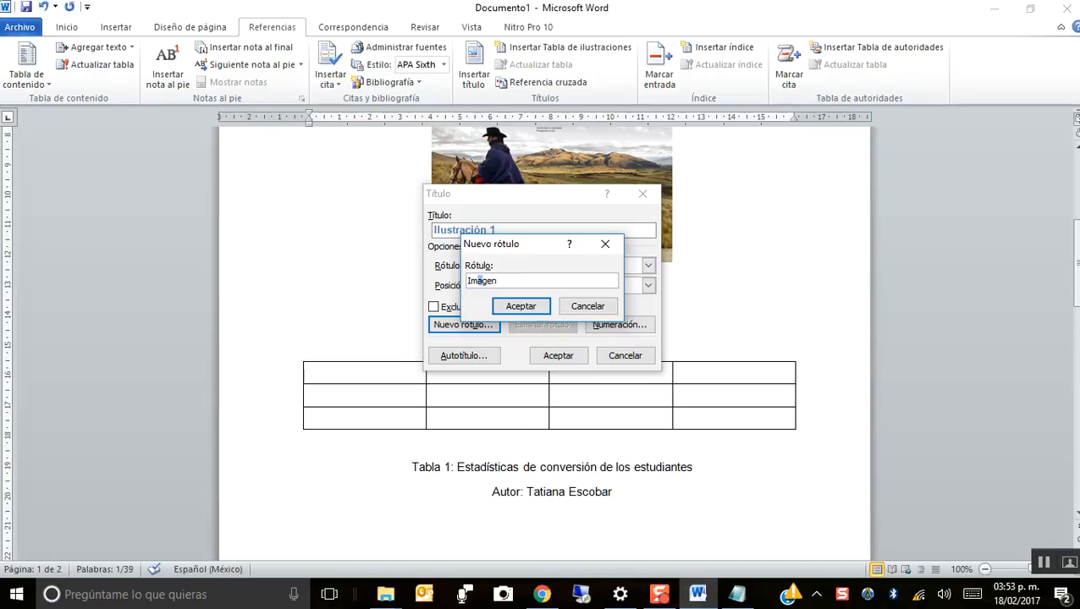
Change the new caption label's spelling to "Imágen" and create the label.
{"action": "type", "text": "á"}
{"action": "key", "text": "End"}
{"action": "left_click", "coordinate": [518, 307]}
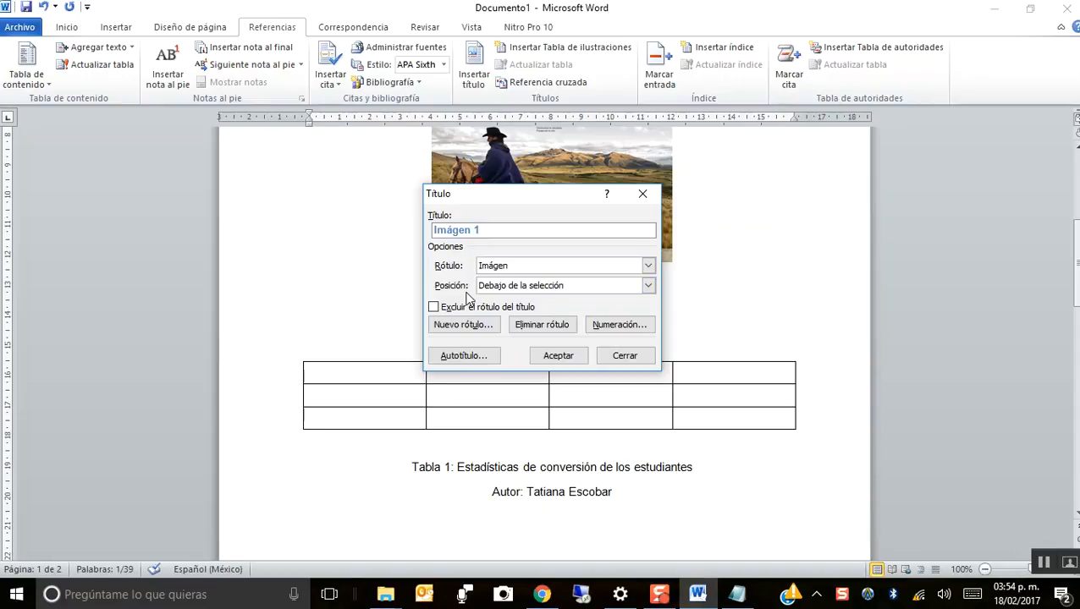
Keep the caption position below the selection with 1, 2, 3 numbering, and insert the caption "Imágen 1".
{"action": "left_click", "coordinate": [500, 288]}
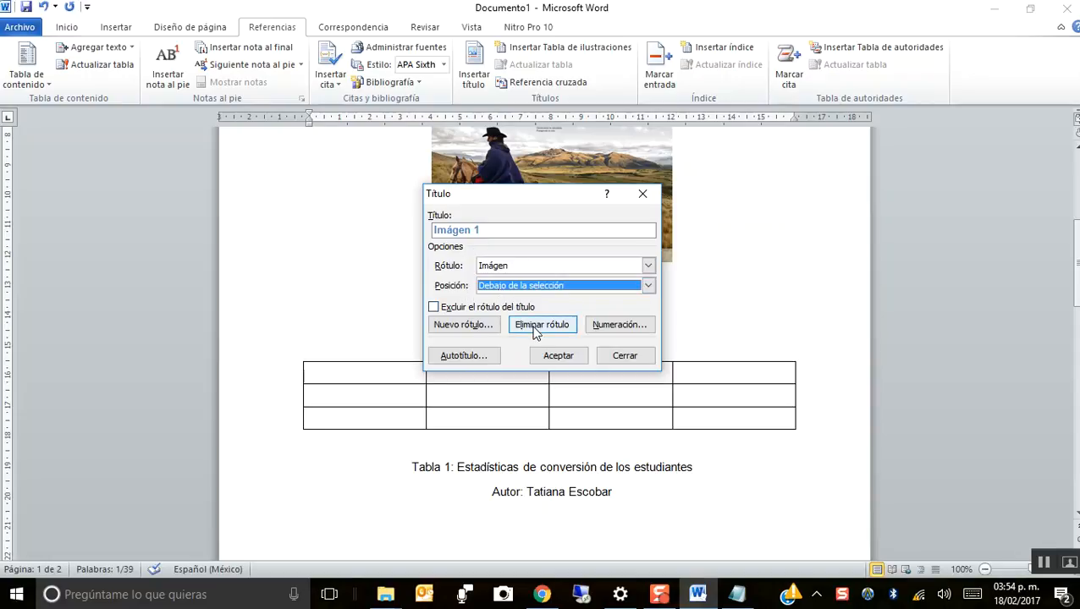
{"action": "left_click", "coordinate": [613, 329]}
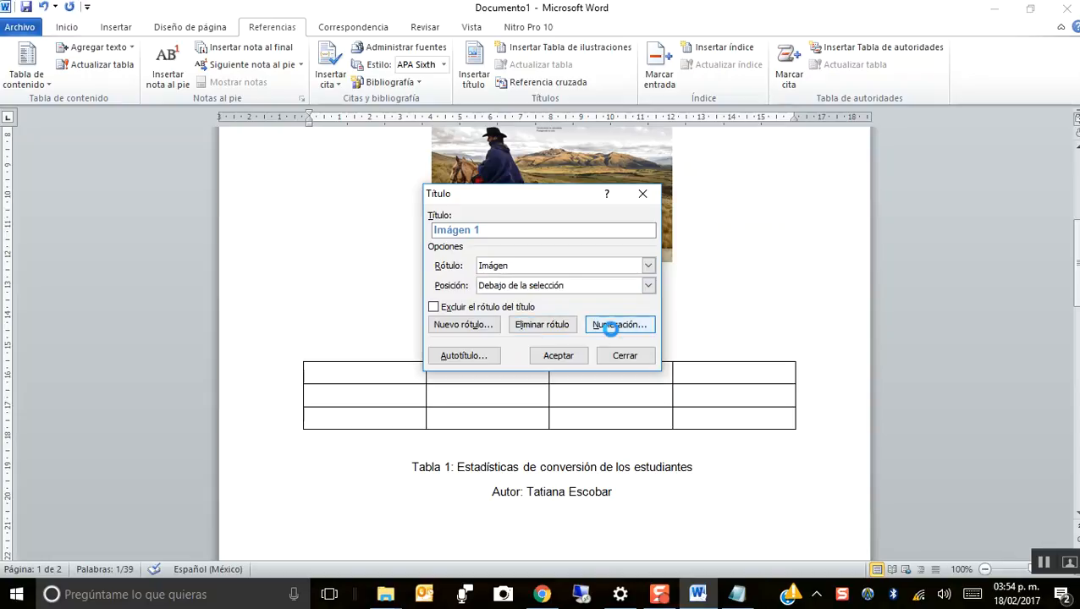
{"action": "left_click", "coordinate": [534, 234]}
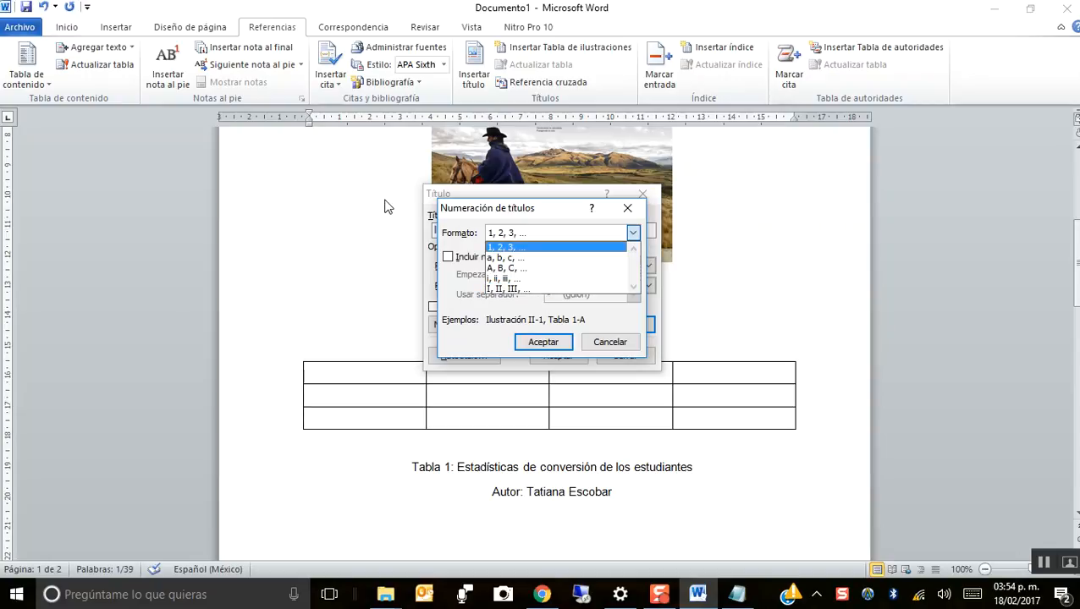
{"action": "left_click", "coordinate": [546, 344]}
{"action": "left_click", "coordinate": [545, 344]}
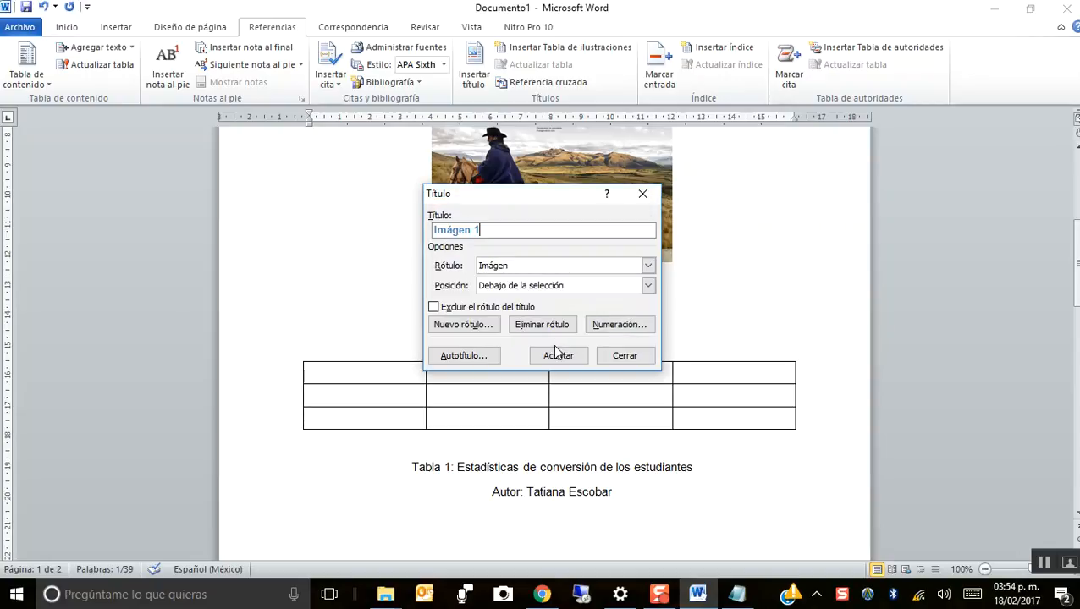
{"action": "left_click", "coordinate": [557, 357]}
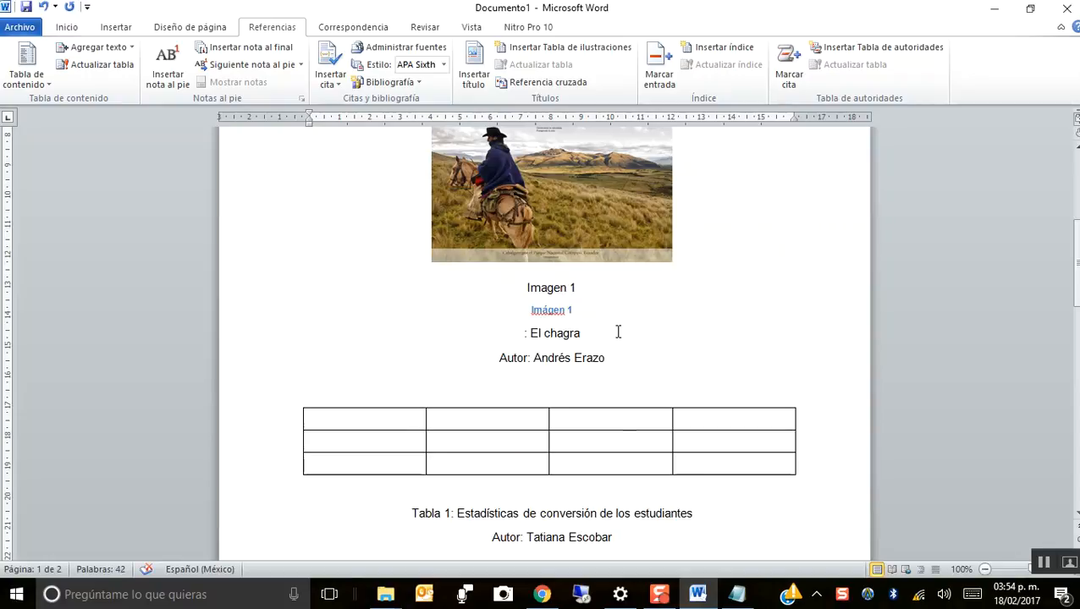
Delete the manually typed "Imagen 1" line above the inserted caption.
{"action": "left_click_drag", "start_coordinate": [605, 308], "coordinate": [539, 311]}
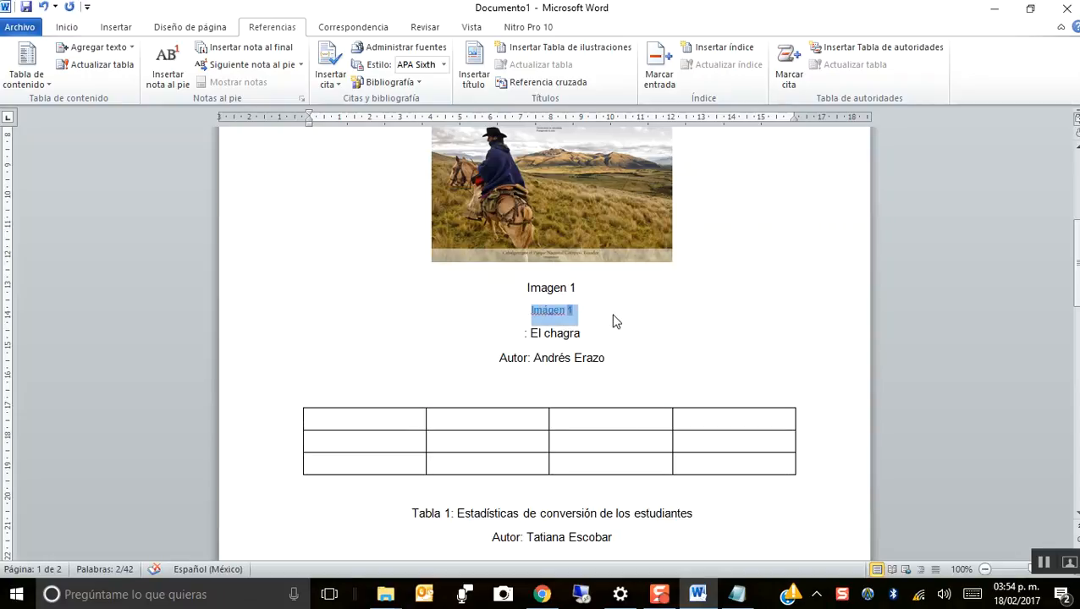
{"action": "left_click", "coordinate": [586, 315]}
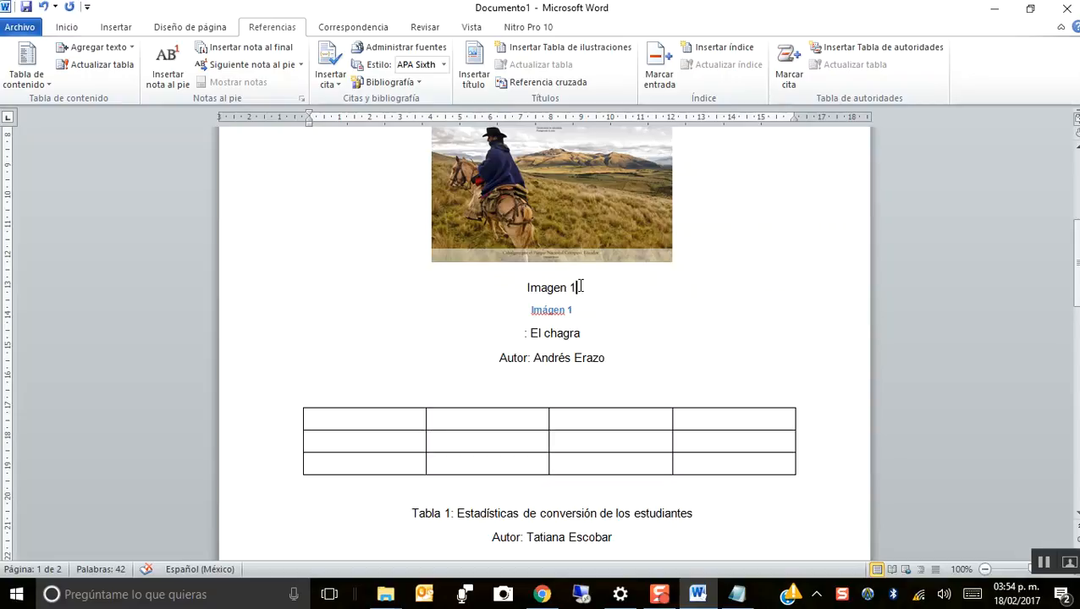
{"action": "left_click_drag", "start_coordinate": [581, 287], "coordinate": [528, 290]}
{"action": "key", "text": "Delete"}
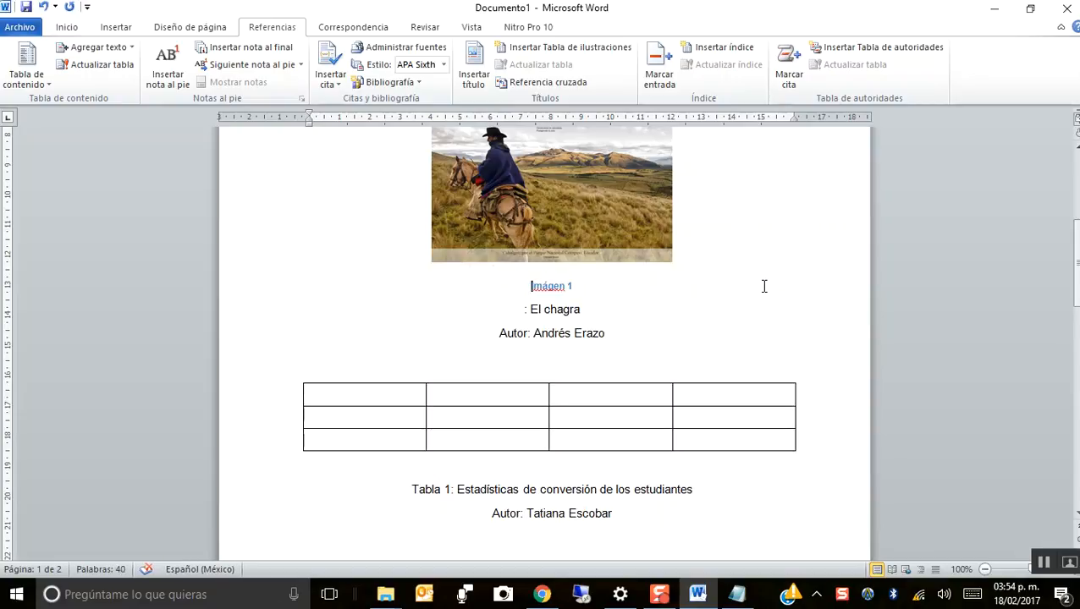
Join the ": El chagra" text onto the inserted caption so the line reads "Imágen 1: El chagra".
{"action": "scroll", "coordinate": [687, 236], "scroll_direction": "up", "scroll_amount": 8}
{"action": "scroll", "coordinate": [720, 381], "scroll_direction": "up", "scroll_amount": 3}
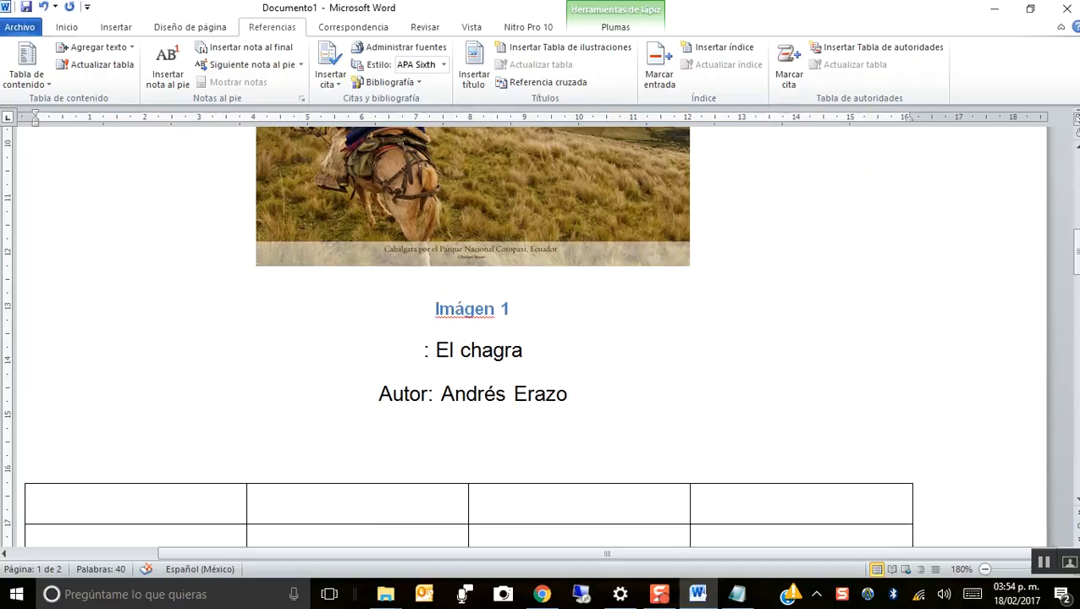
{"action": "key", "text": "Down"}
{"action": "key", "text": "Left"}
{"action": "key", "text": "Left"}
{"action": "key", "text": "BackSpace"}
{"action": "key", "text": "BackSpace"}
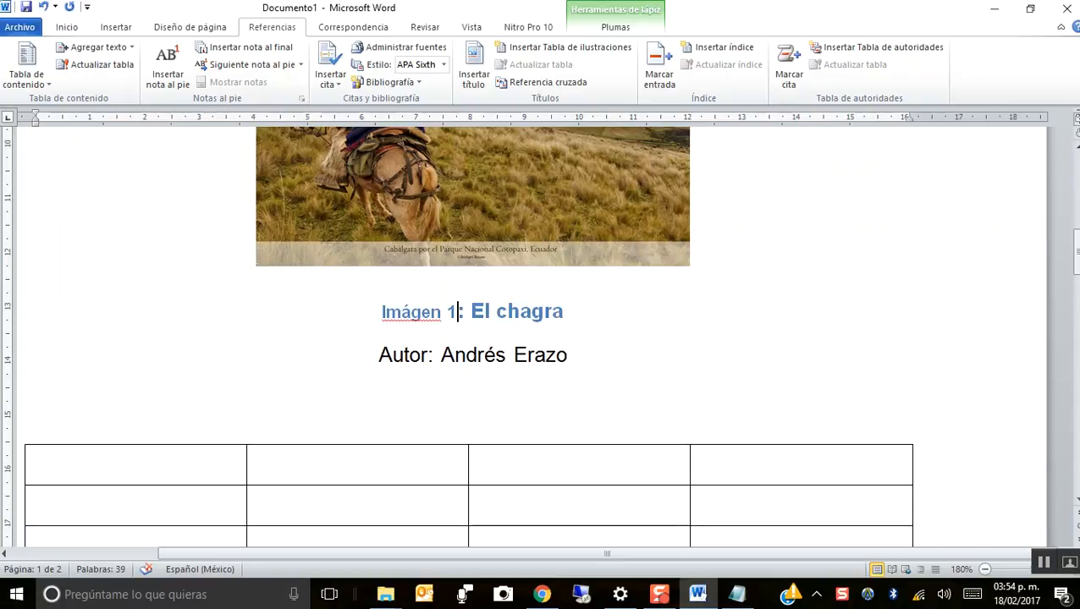
Set the font size of the "Imágen 1:" part of the caption to 11.
{"action": "left_click", "coordinate": [401, 311]}
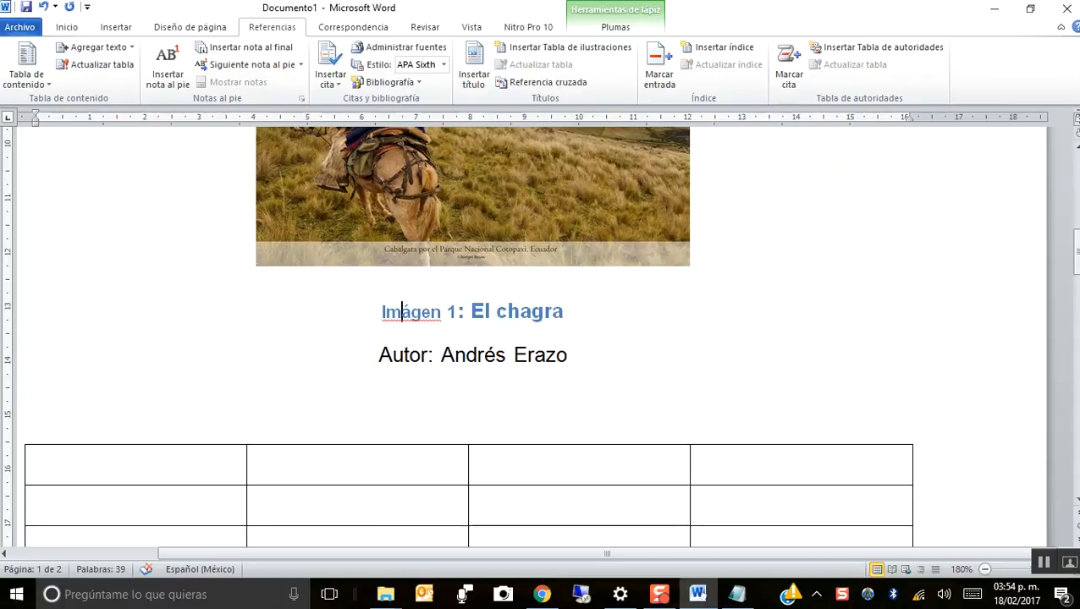
{"action": "left_click", "coordinate": [67, 27]}
{"action": "key", "text": "Up"}
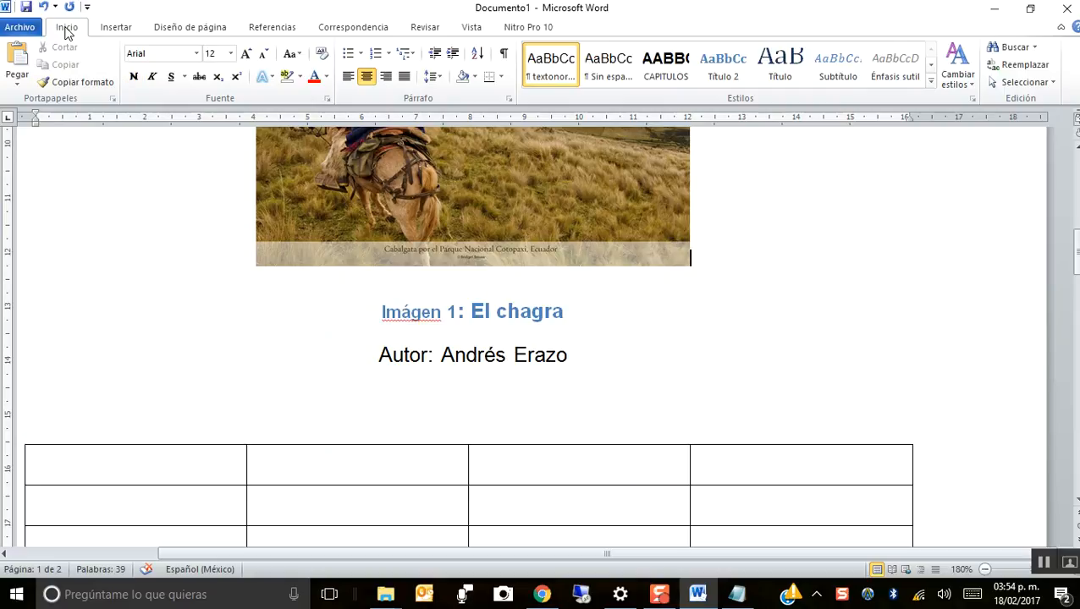
{"action": "key", "text": "Right"}
{"action": "key", "text": "shift+Right"}
{"action": "key", "text": "shift+Right"}
{"action": "key", "text": "shift+Right"}
{"action": "key", "text": "shift+Right"}
{"action": "key", "text": "shift+Right"}
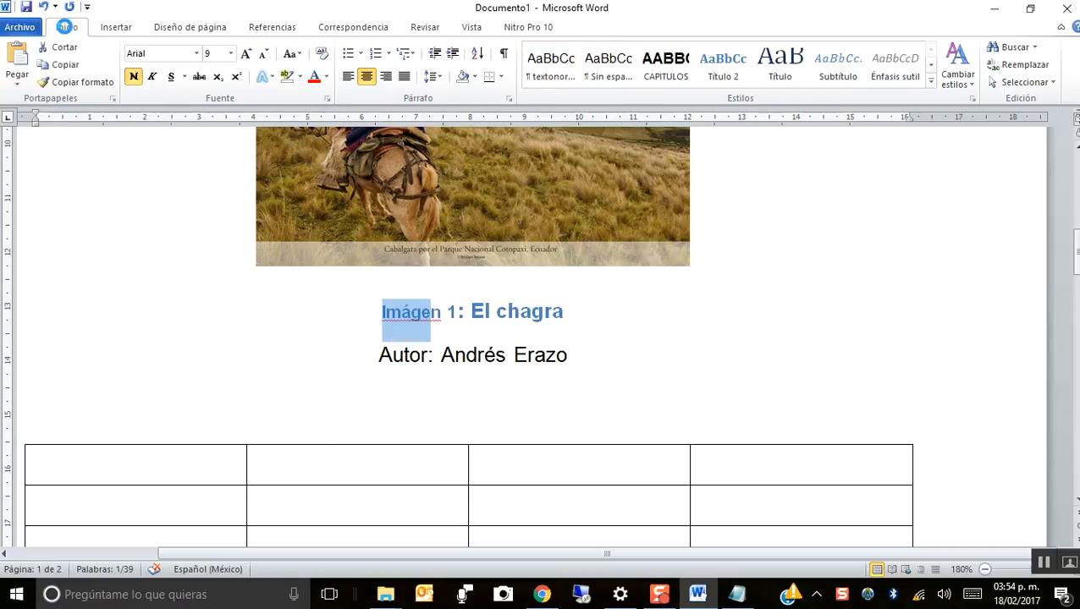
{"action": "key", "text": "shift+Right"}
{"action": "key", "text": "shift+Right"}
{"action": "key", "text": "shift+Right"}
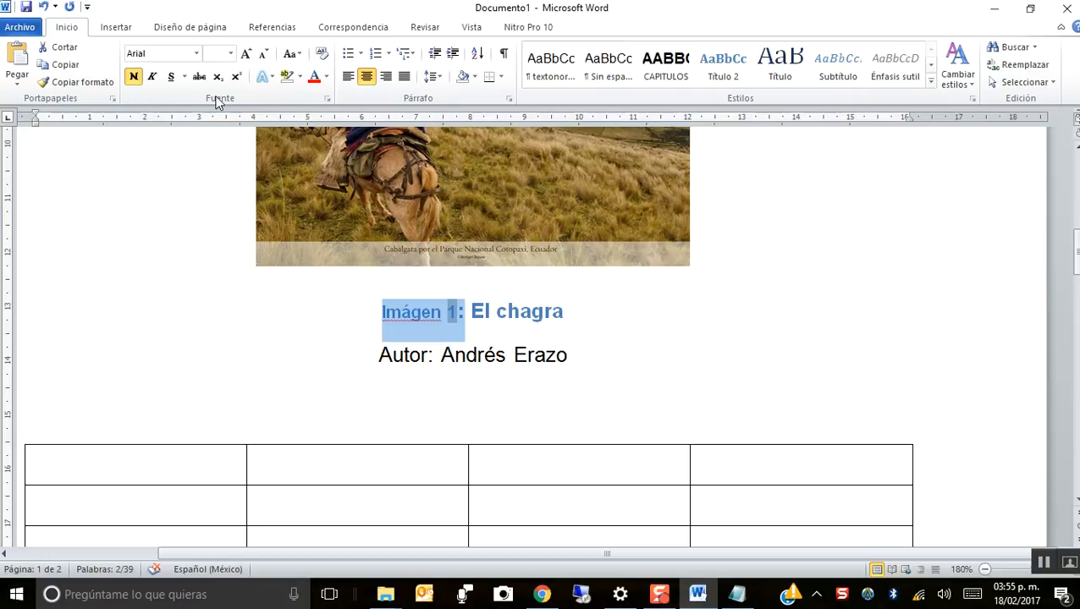
{"action": "left_click", "coordinate": [246, 54]}
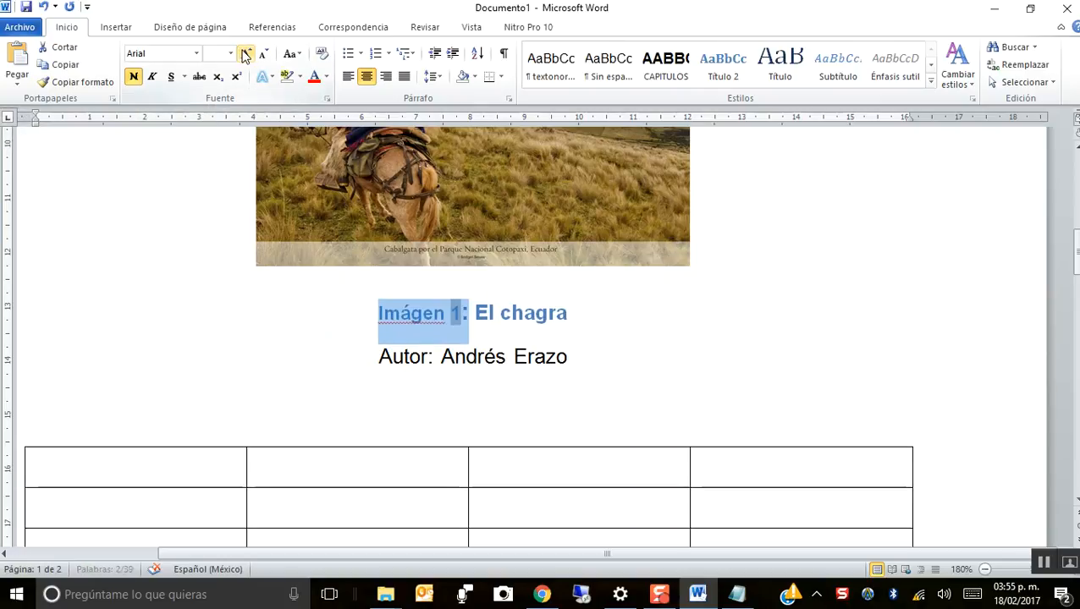
{"action": "left_click", "coordinate": [231, 54]}
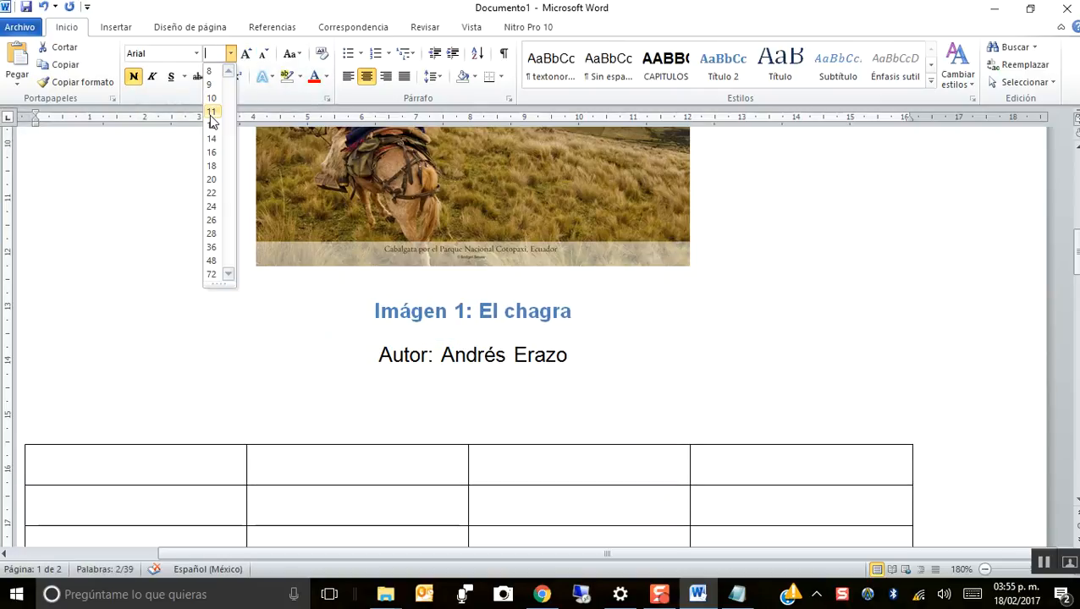
{"action": "left_click", "coordinate": [213, 125]}
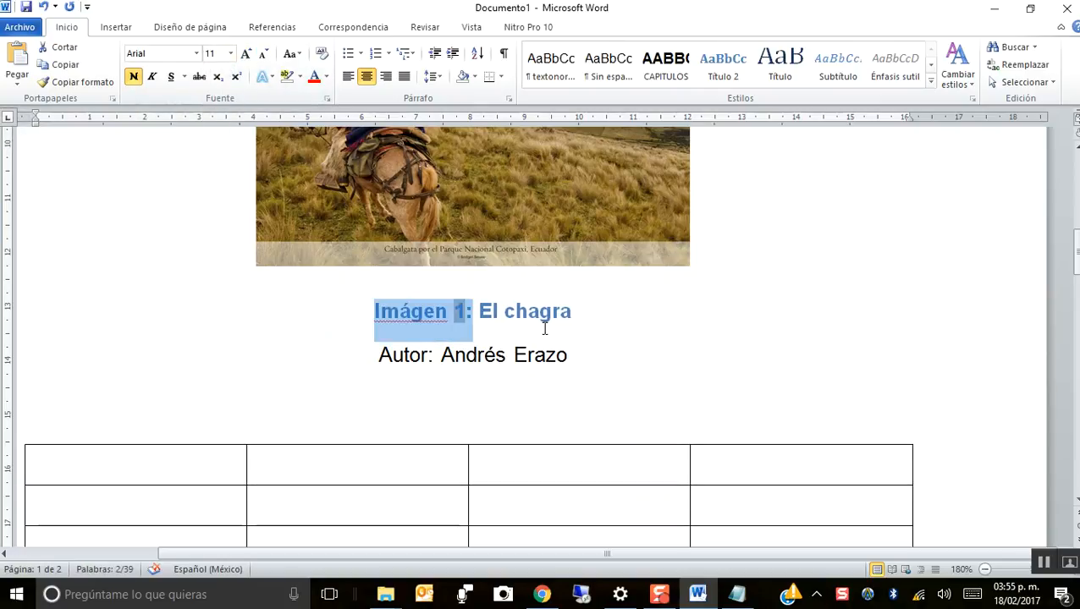
{"action": "left_click", "coordinate": [466, 311]}
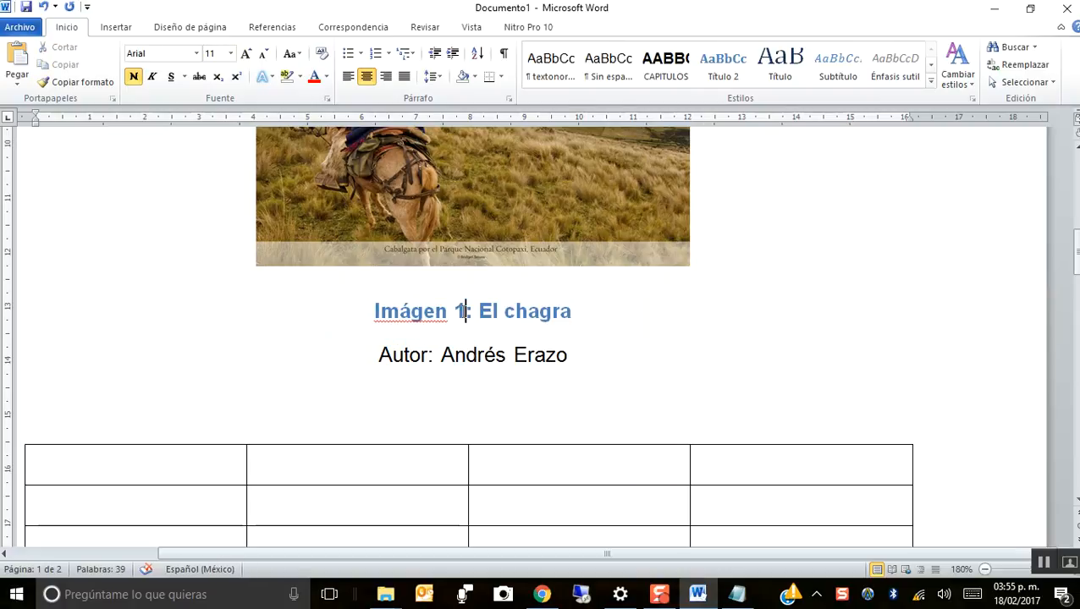
{"action": "key", "text": "shift+Left"}
{"action": "left_click", "coordinate": [515, 312]}
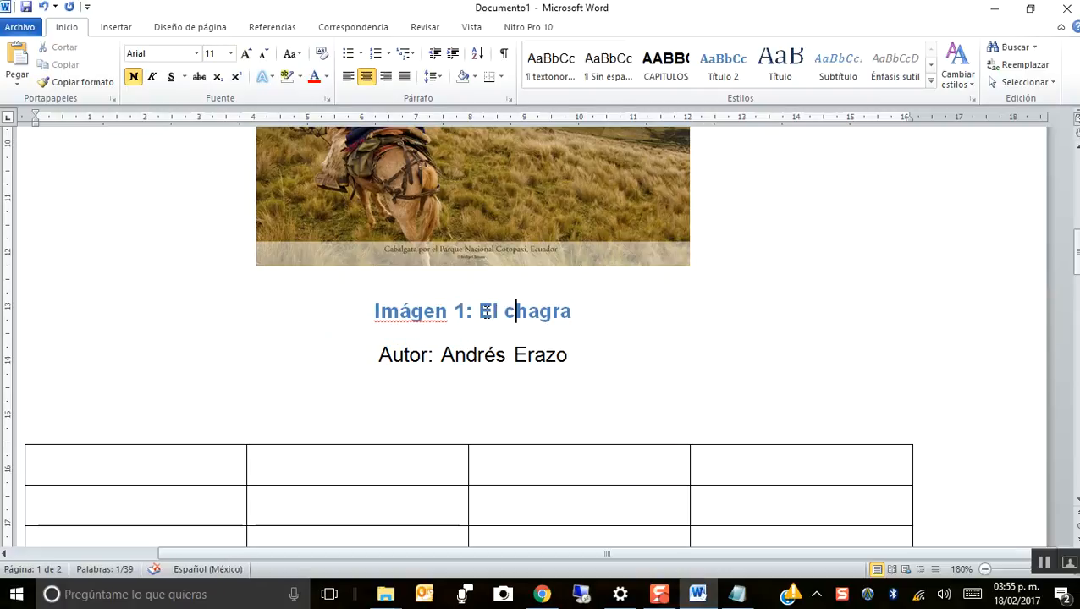
{"action": "double_click", "coordinate": [460, 311]}
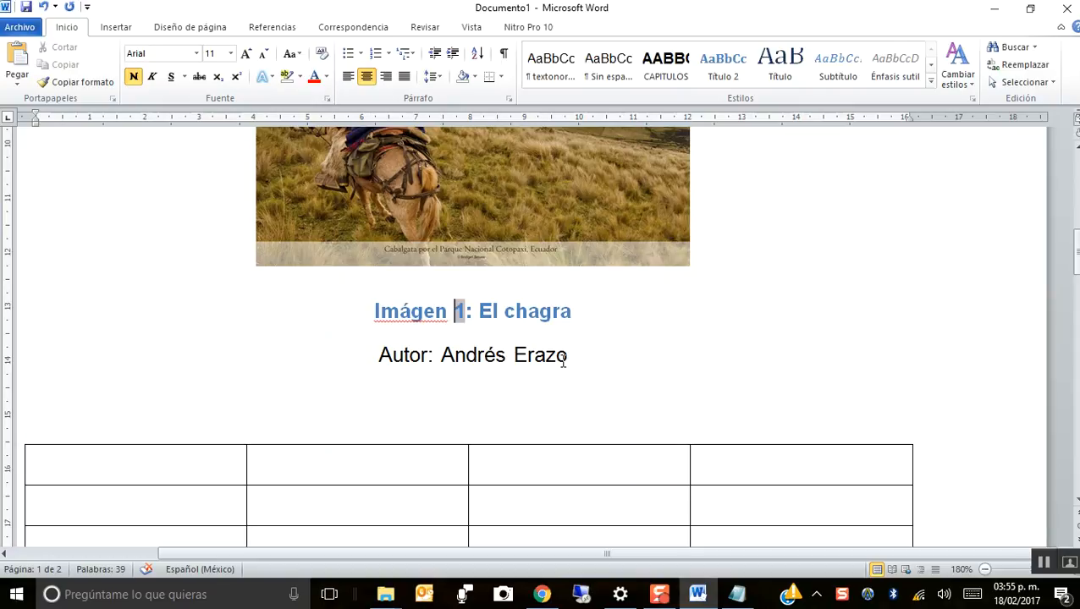
Add an empty line between the first picture's author line and the table.
{"action": "key", "text": "Down"}
{"action": "key", "text": "Down"}
{"action": "key", "text": "Down"}
{"action": "key", "text": "Down"}
{"action": "key", "text": "Up"}
{"action": "key", "text": "Up"}
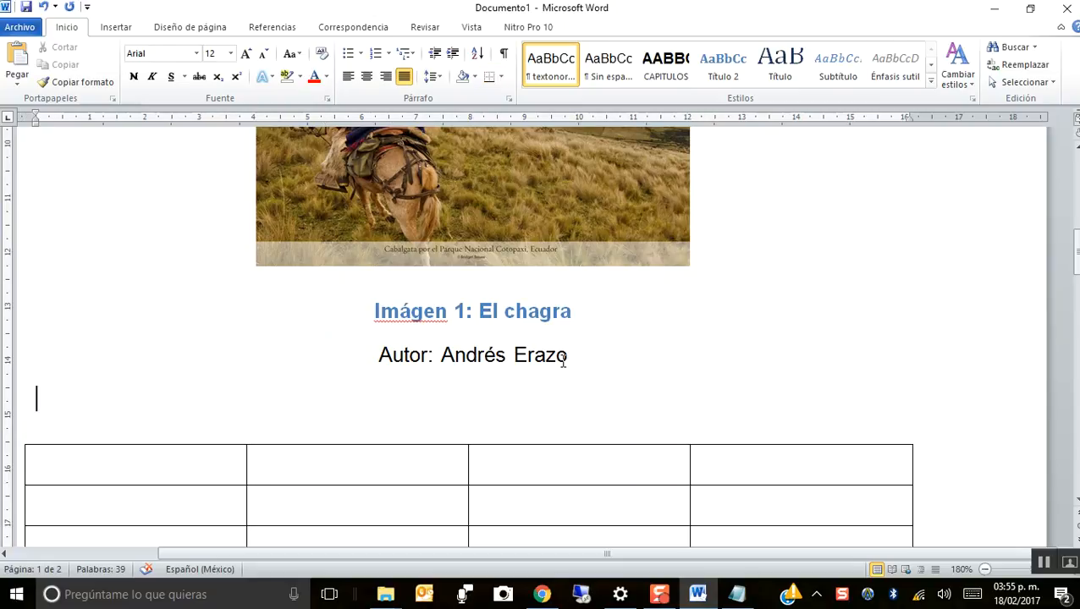
{"action": "key", "text": "Return"}
{"action": "key", "text": "Up"}
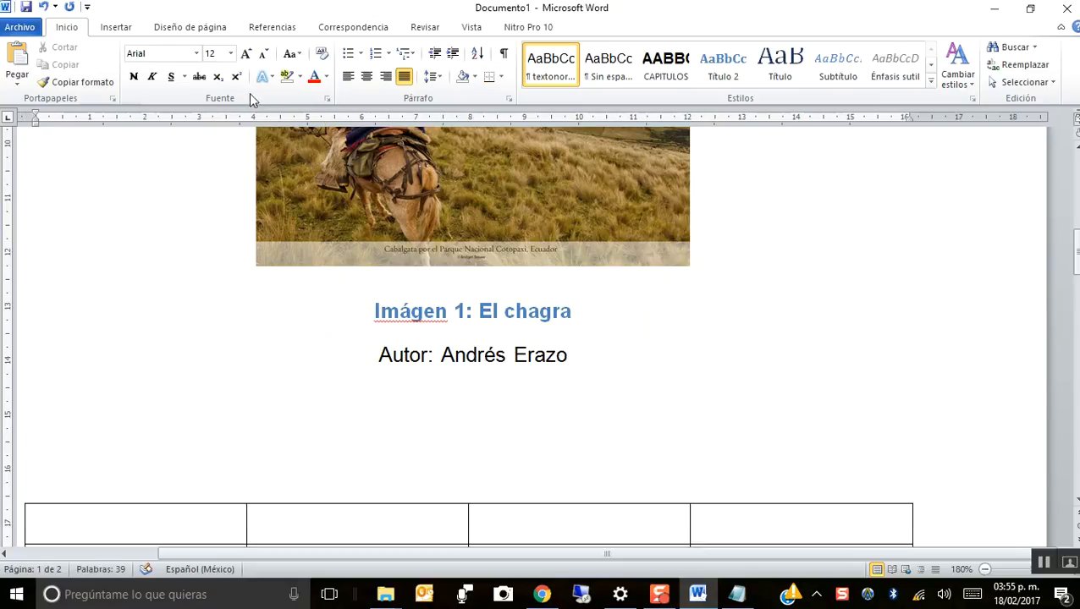
Insert the photo of the women wearing sashes from the Imágenes folder below the first picture's author line.
{"action": "left_click", "coordinate": [125, 30]}
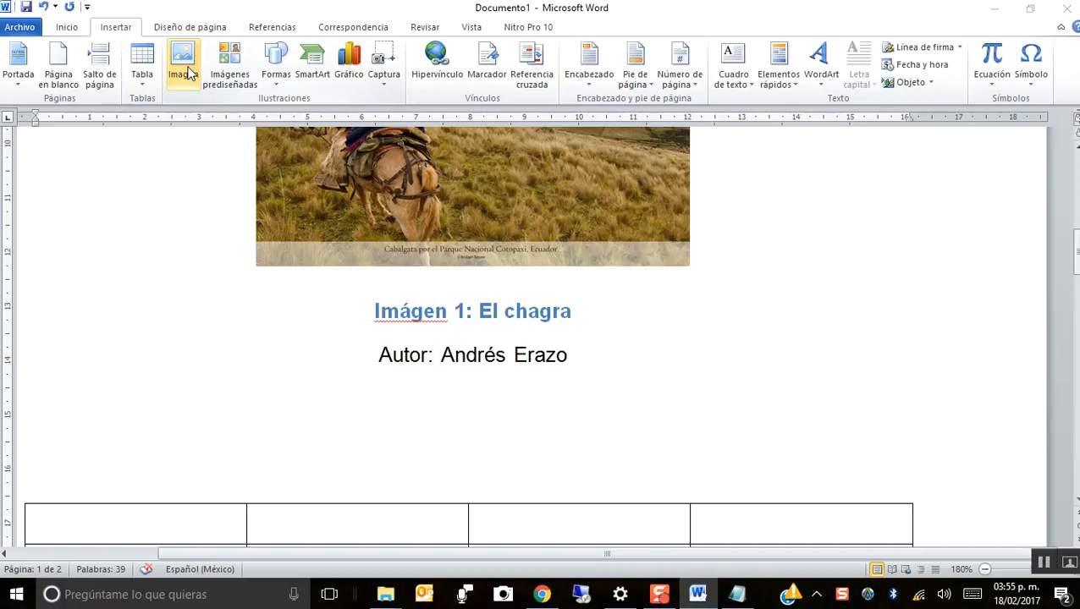
{"action": "left_click", "coordinate": [189, 74]}
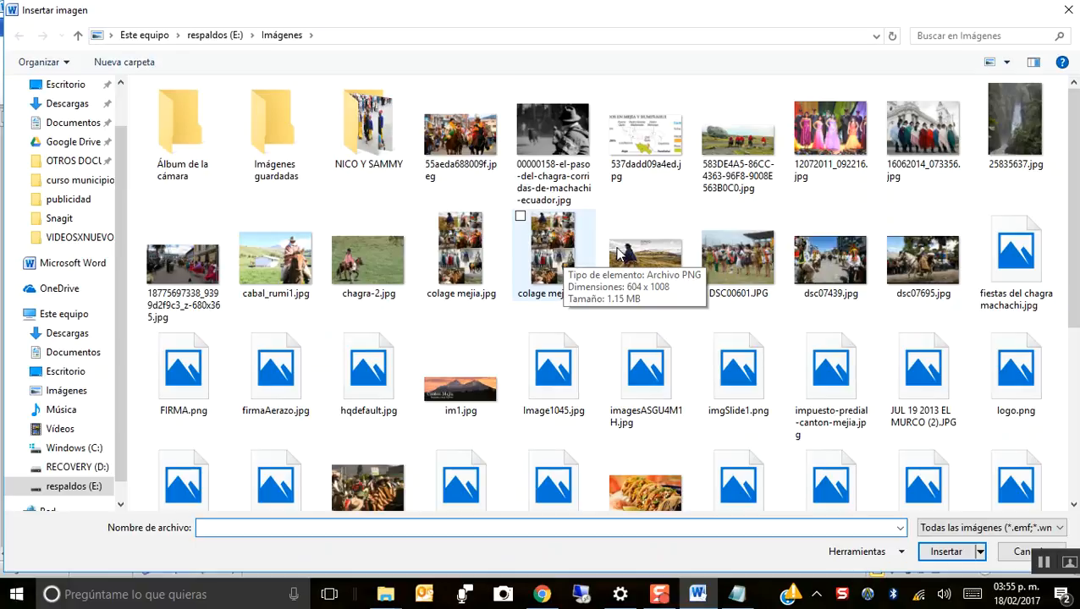
{"action": "double_click", "coordinate": [618, 254]}
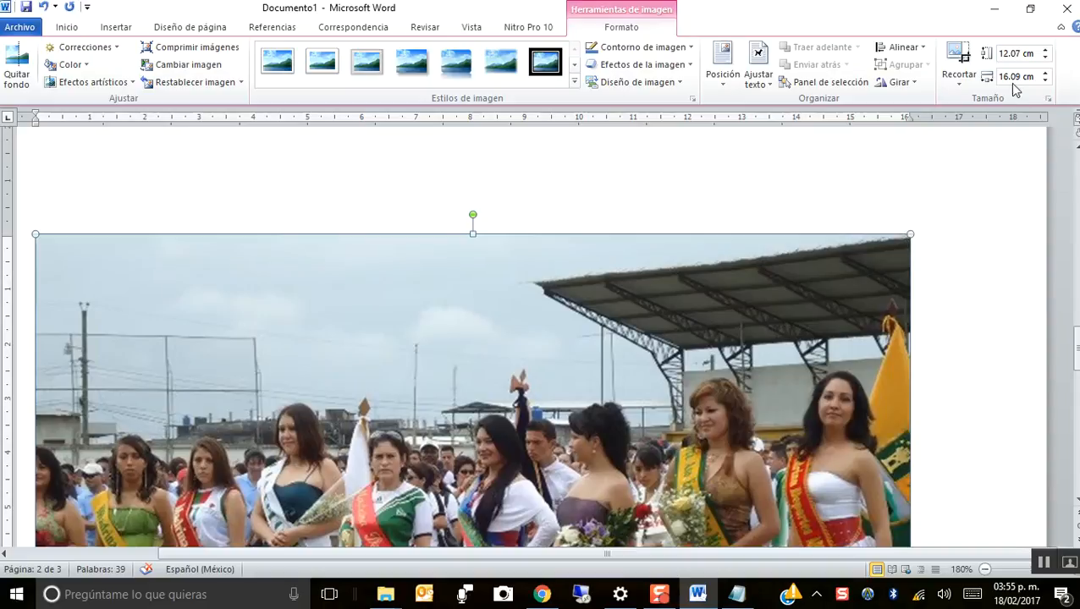
Set the newly inserted picture's width to 8 cm, keeping its proportions.
{"action": "left_click", "coordinate": [1016, 54]}
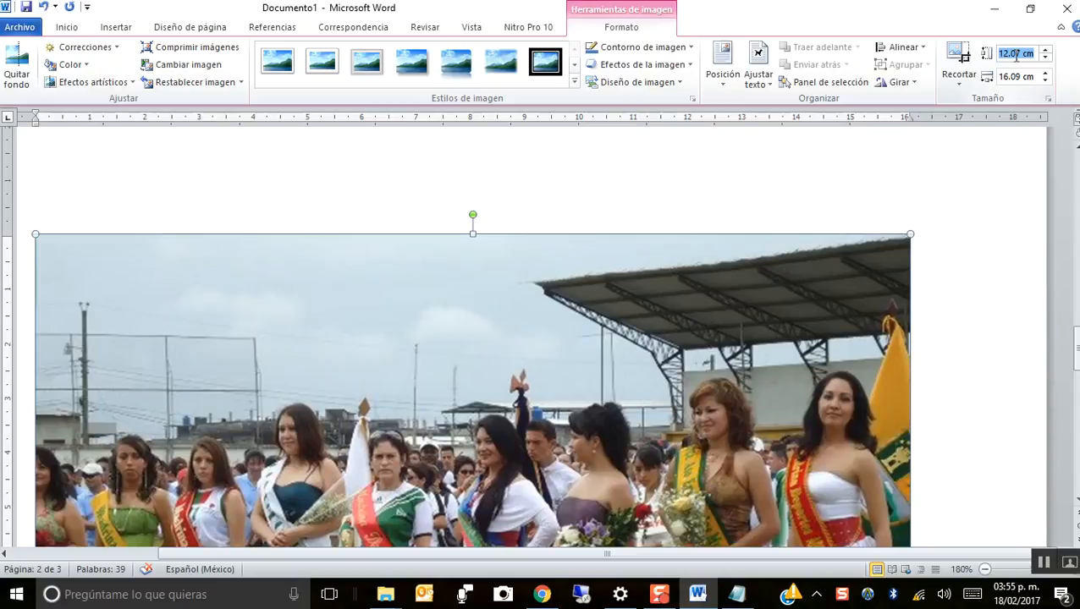
{"action": "type", "text": "5"}
{"action": "left_click", "coordinate": [1016, 76]}
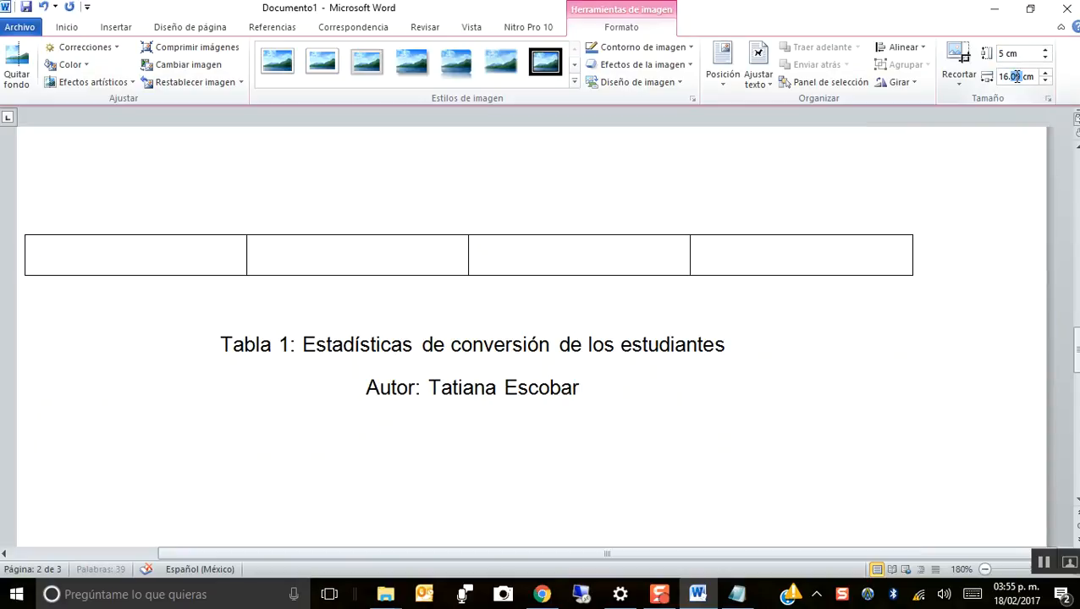
{"action": "key", "text": "BackSpace"}
{"action": "left_click", "coordinate": [851, 313]}
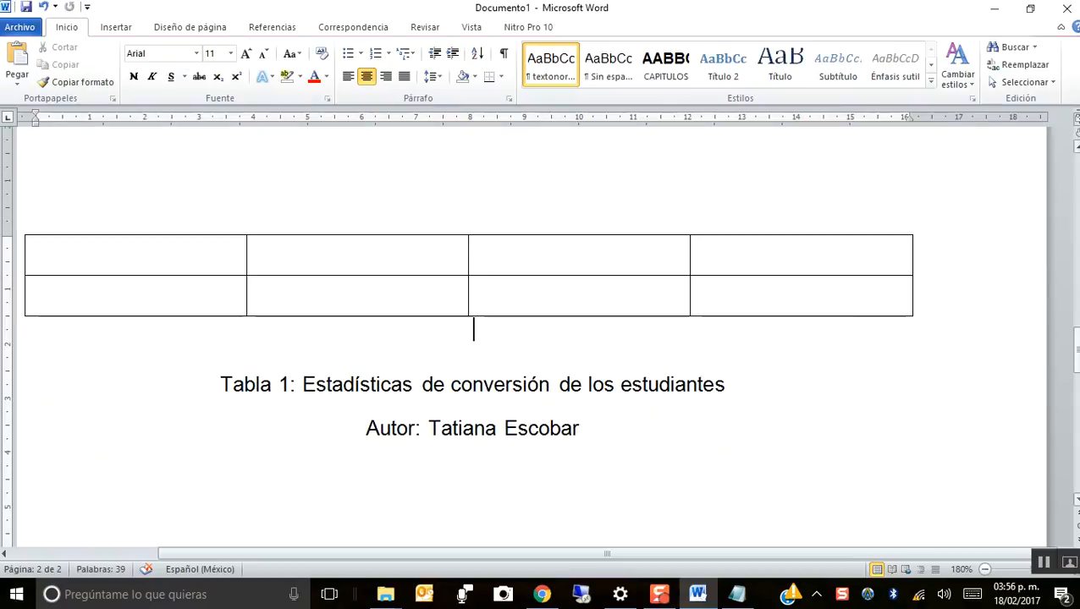
Center the second picture horizontally on the page.
{"action": "left_click_drag", "start_coordinate": [1076, 364], "coordinate": [1076, 254]}
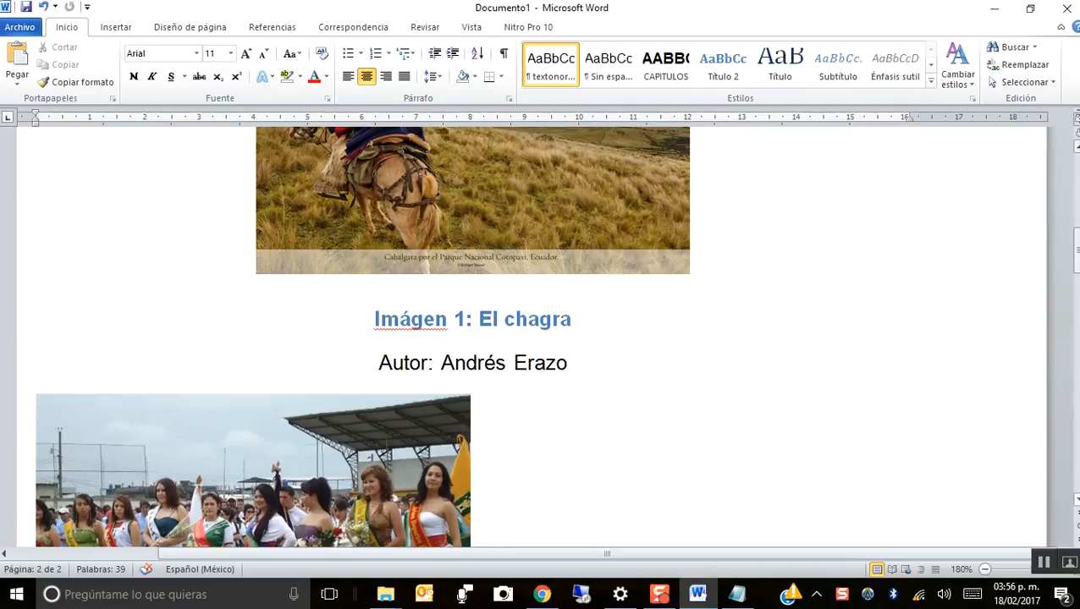
{"action": "left_click", "coordinate": [1077, 499]}
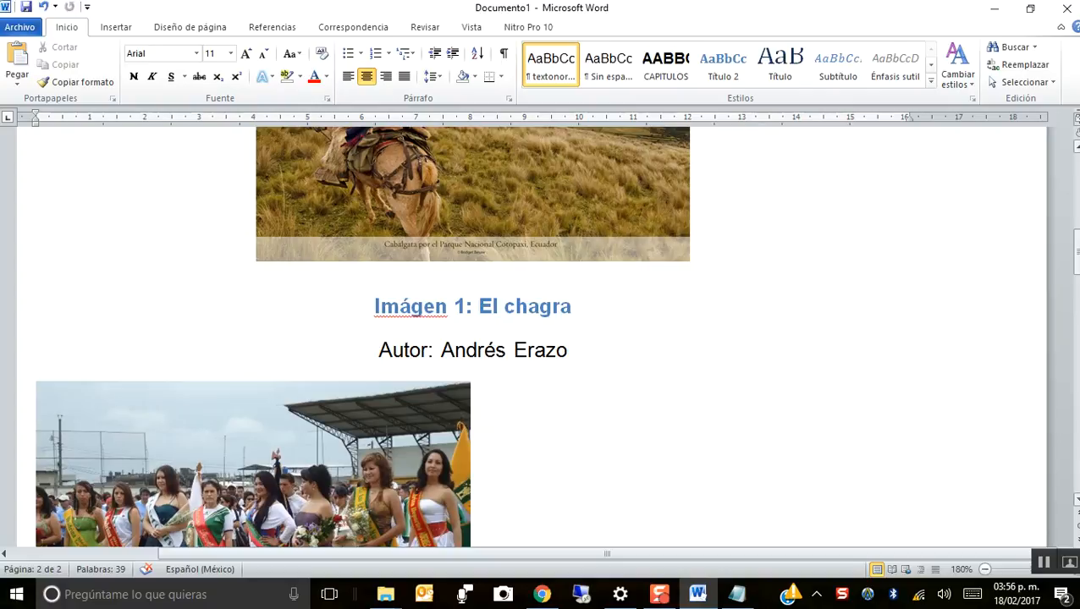
{"action": "scroll", "coordinate": [338, 389], "scroll_direction": "down", "scroll_amount": 3}
{"action": "double_click", "coordinate": [341, 389]}
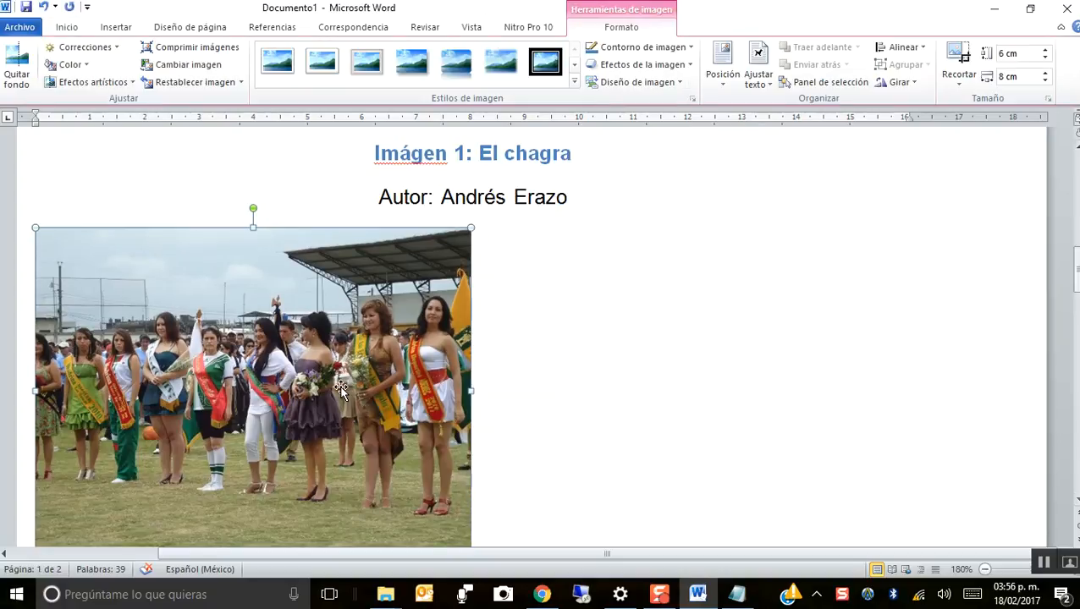
{"action": "left_click", "coordinate": [68, 26]}
{"action": "left_click", "coordinate": [367, 76]}
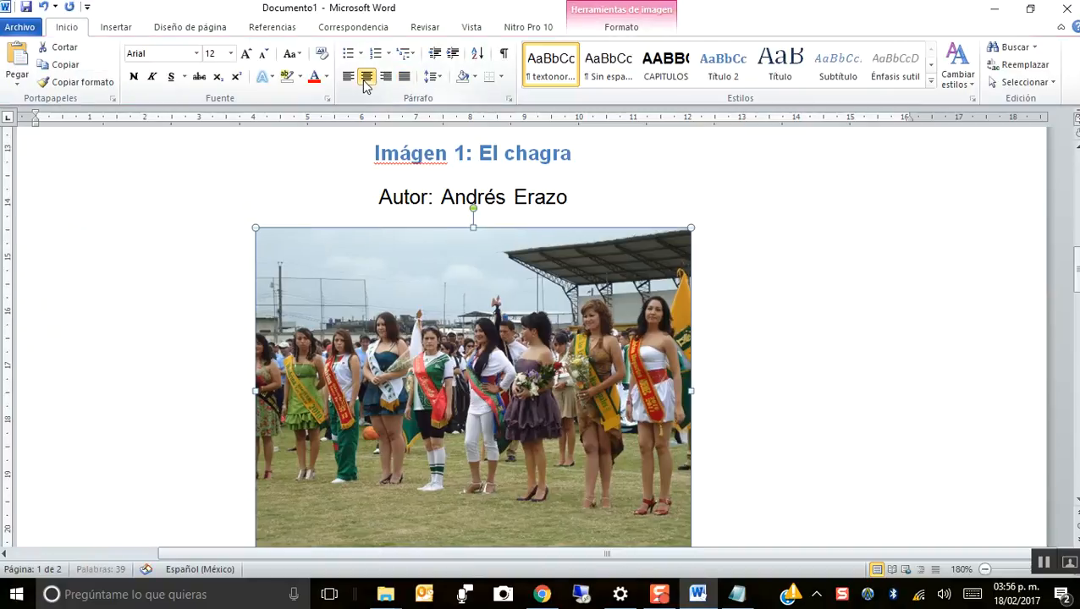
{"action": "left_click", "coordinate": [764, 473]}
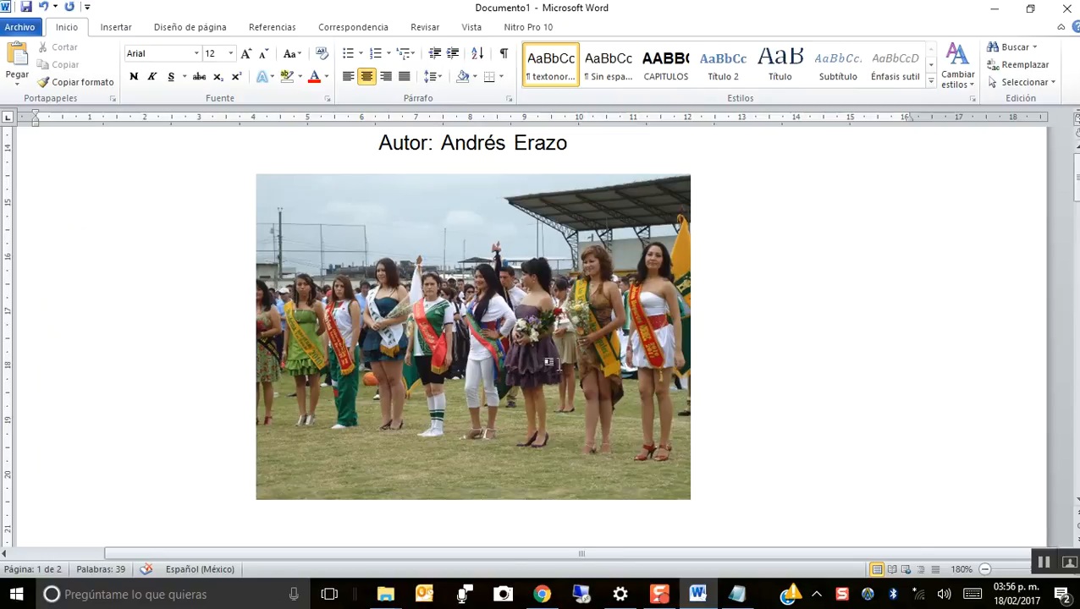
Center the empty line between the second picture and the table.
{"action": "scroll", "coordinate": [546, 426], "scroll_direction": "down", "scroll_amount": 5}
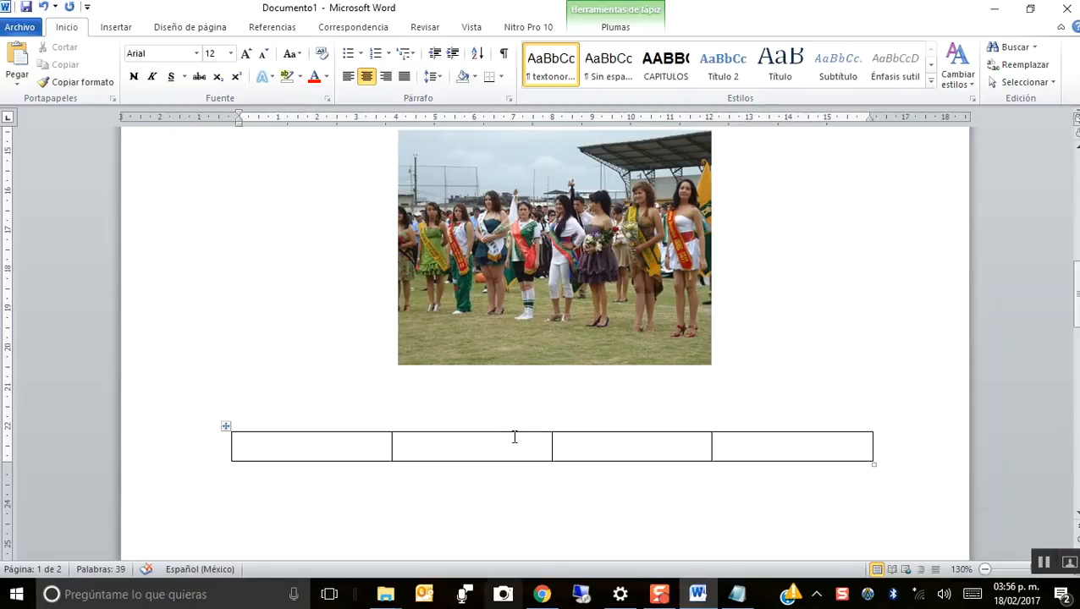
{"action": "left_click", "coordinate": [508, 394]}
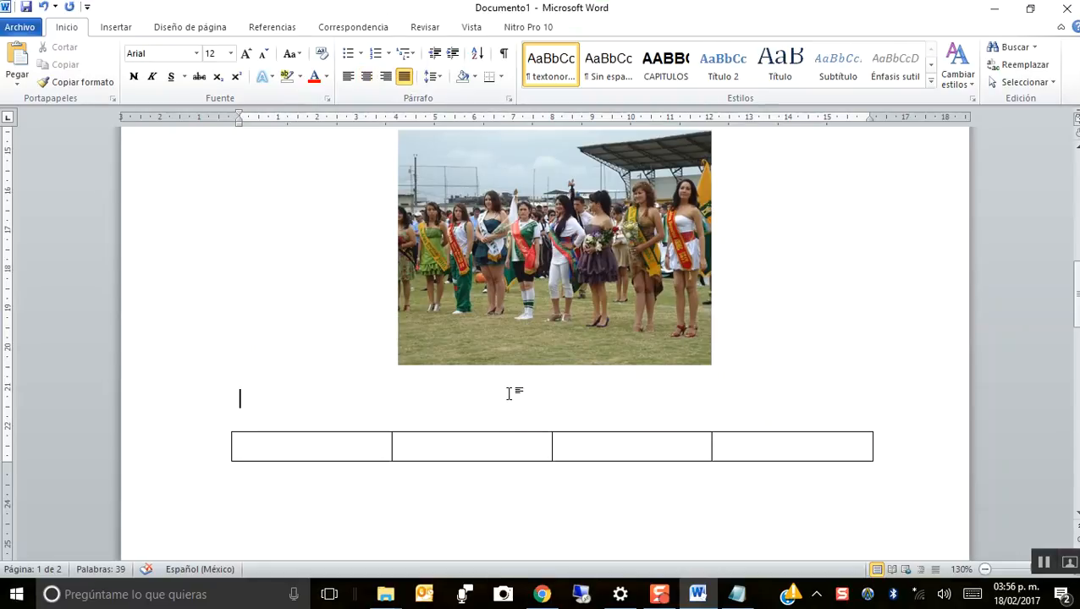
{"action": "left_click", "coordinate": [367, 78]}
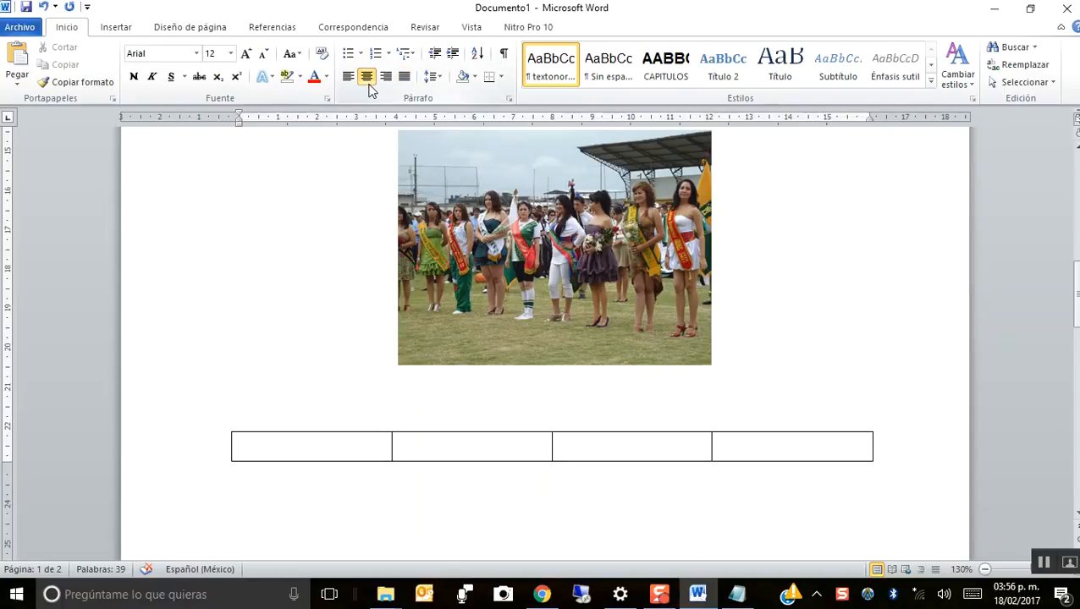
Insert the automatic caption "Imágen 2" below the second picture, using the Imágen label.
{"action": "left_click", "coordinate": [121, 28]}
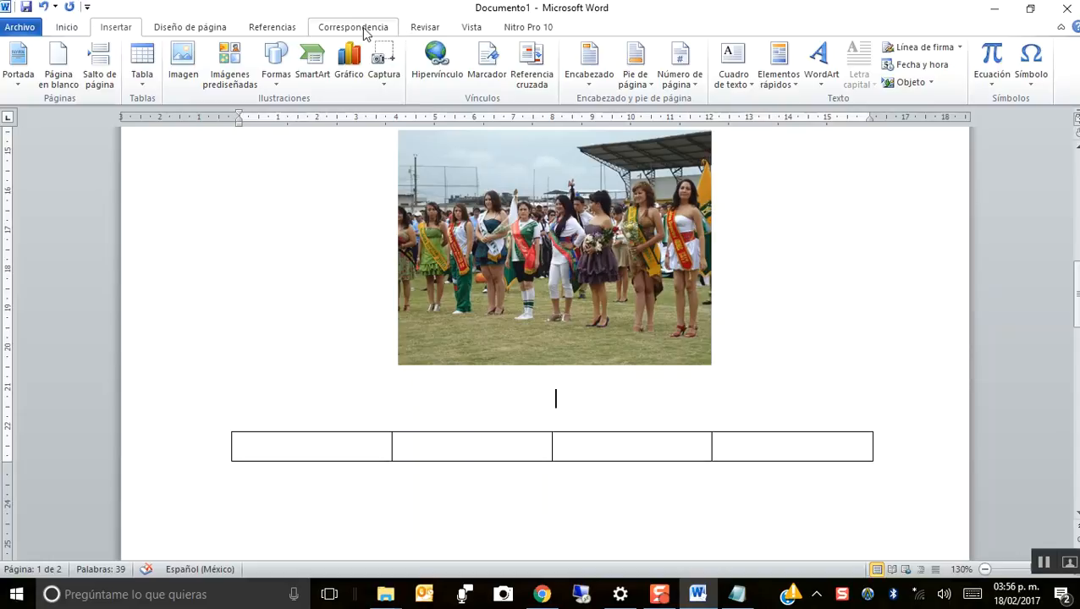
{"action": "left_click", "coordinate": [303, 31]}
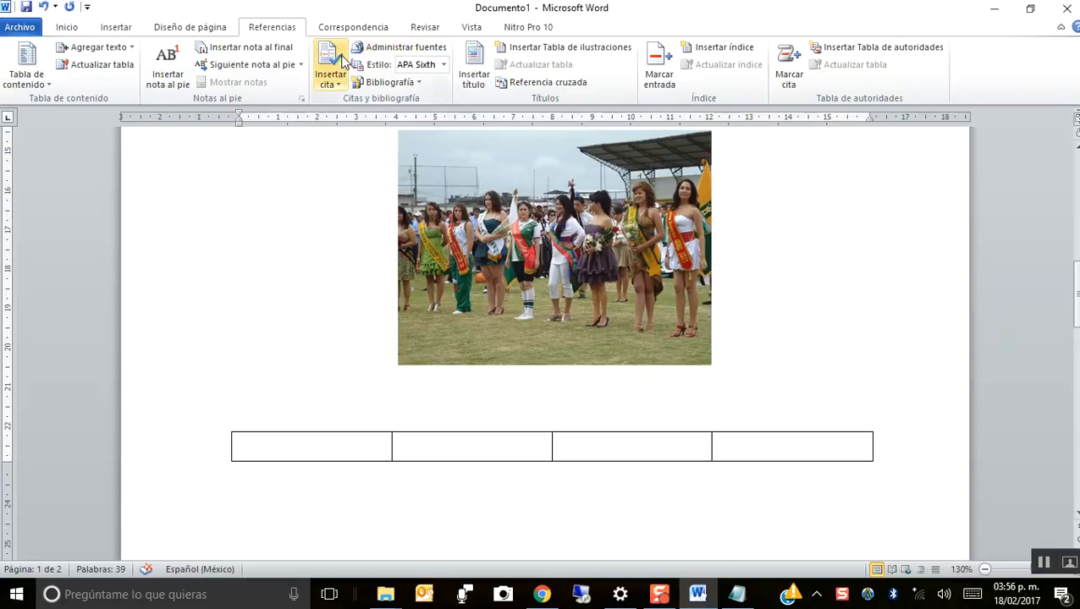
{"action": "left_click", "coordinate": [474, 66]}
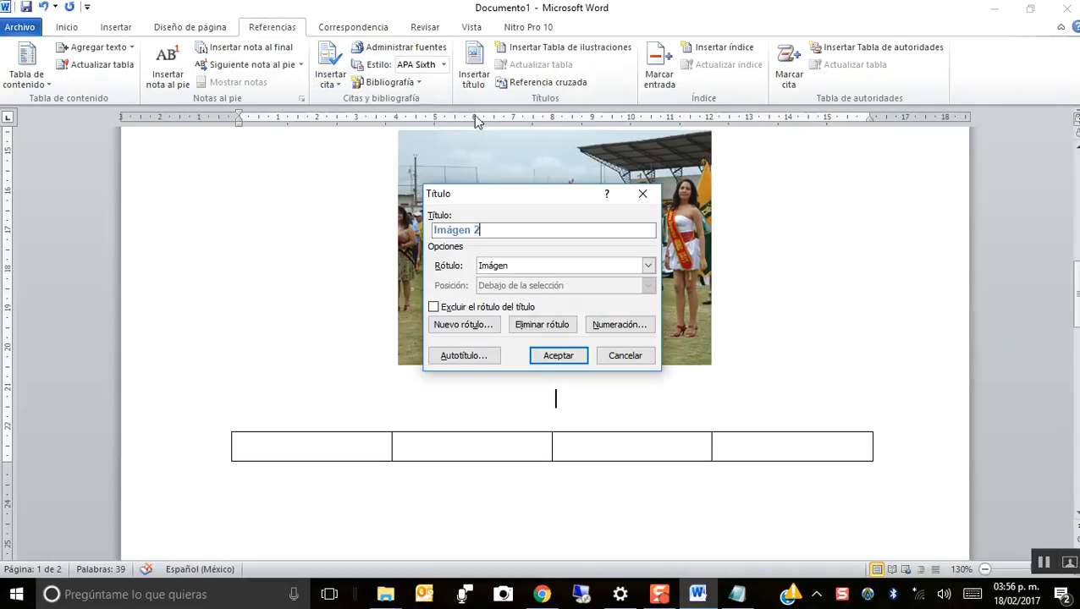
{"action": "left_click", "coordinate": [557, 357]}
{"action": "left_click", "coordinate": [558, 357]}
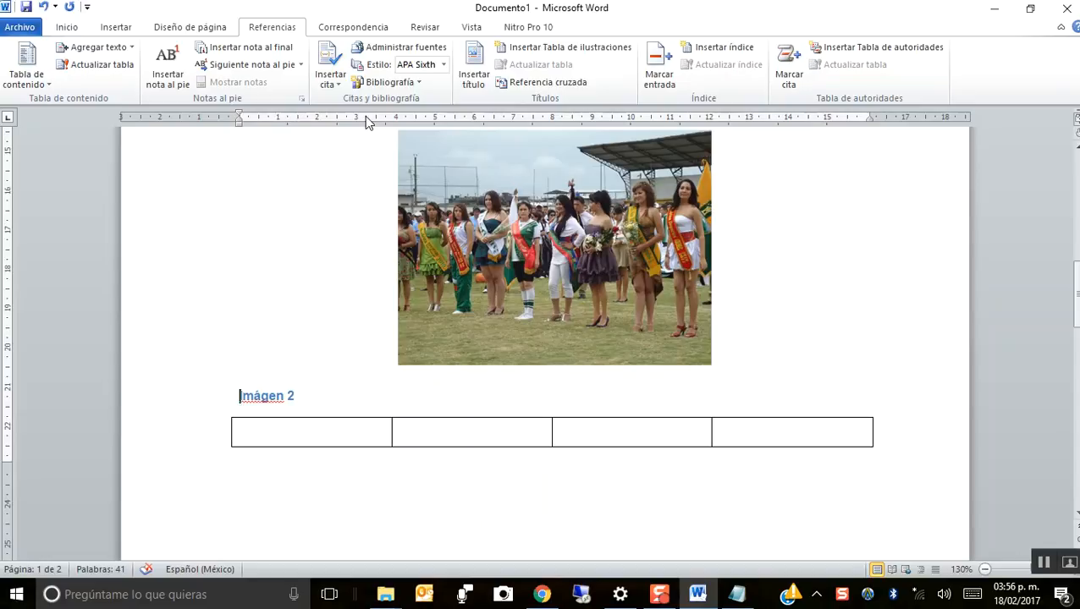
Center the Imágen 2 caption and complete it with the title ": Chicas modelando".
{"action": "left_click", "coordinate": [68, 27]}
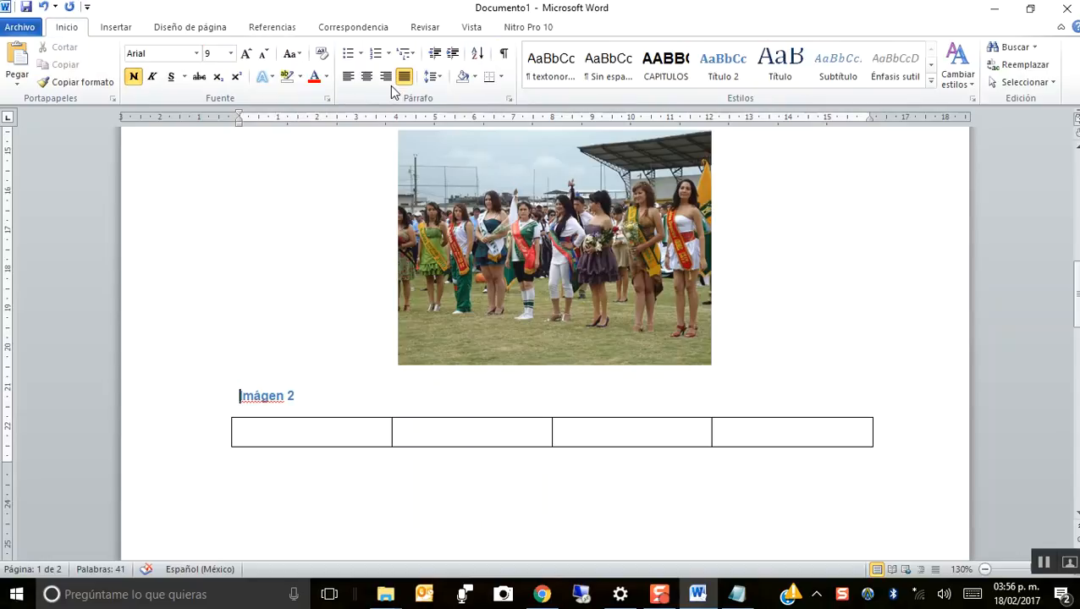
{"action": "left_click", "coordinate": [367, 81]}
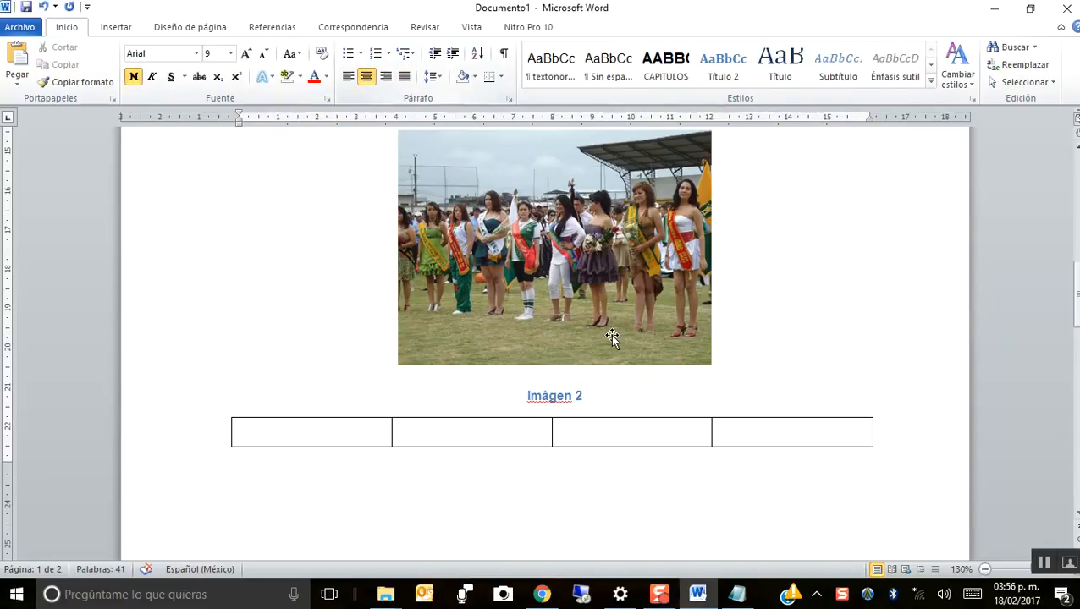
{"action": "type", "text": ":"}
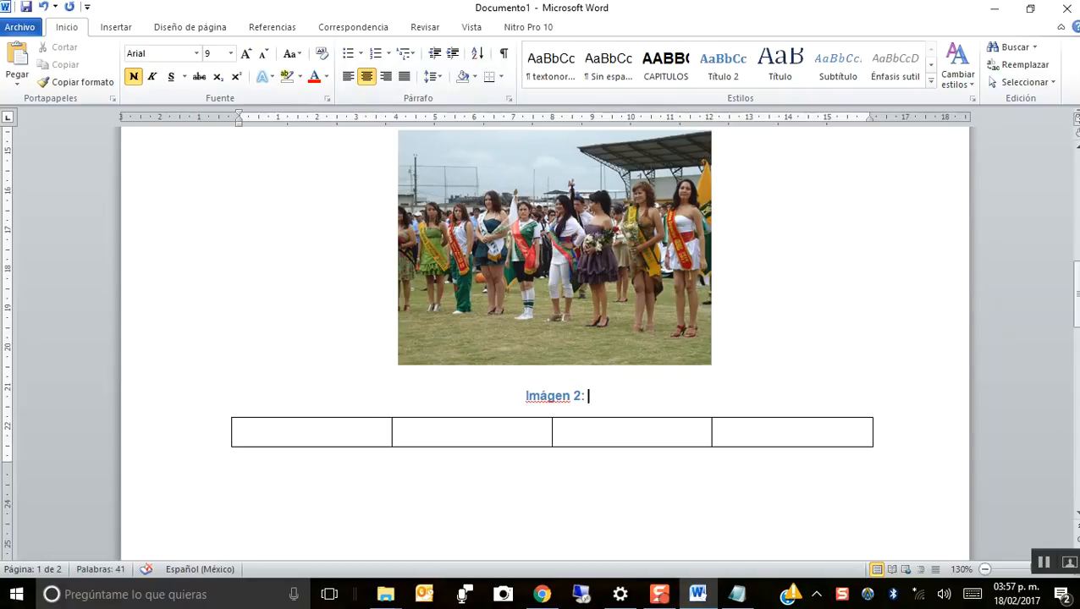
{"action": "type", "text": " Chi"}
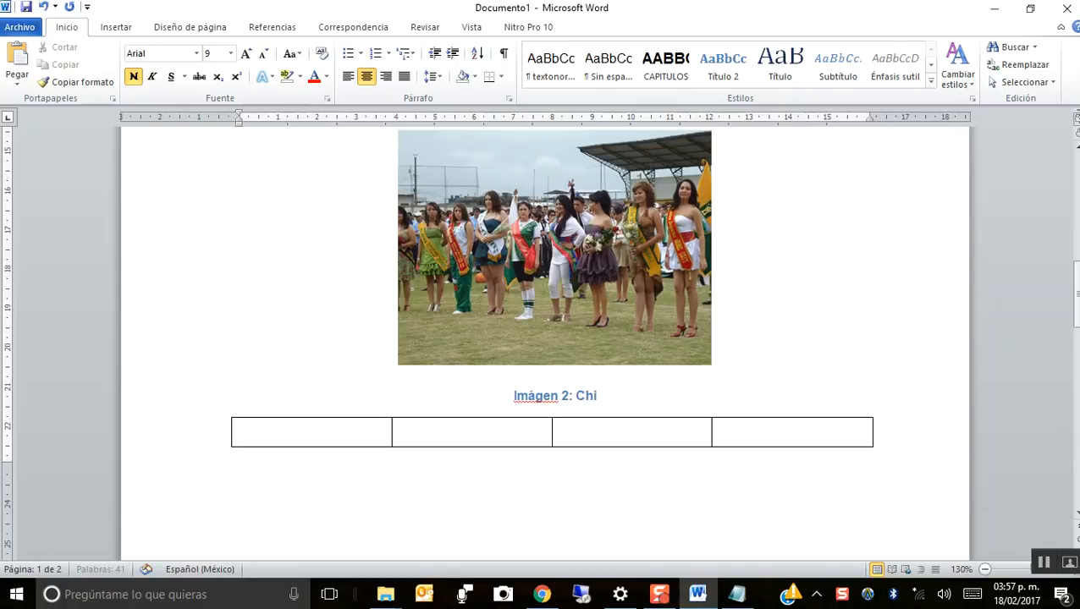
{"action": "type", "text": "cas m"}
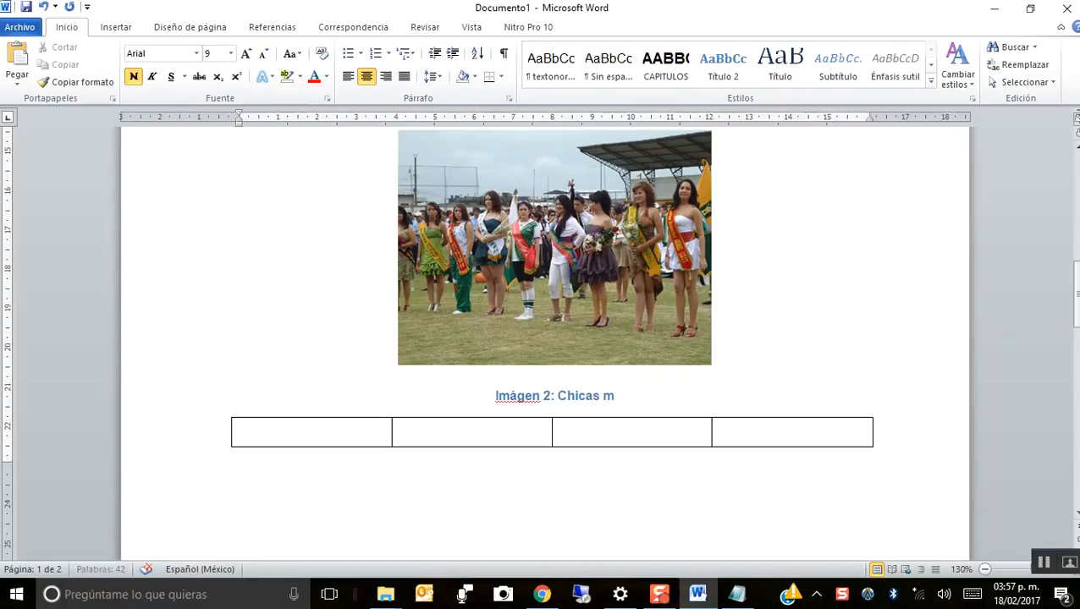
{"action": "type", "text": "odelando"}
Add a centered line reading "Autor: xxxx" below the Imágen 2 caption.
{"action": "key", "text": "Return"}
{"action": "type", "text": "Aut"}
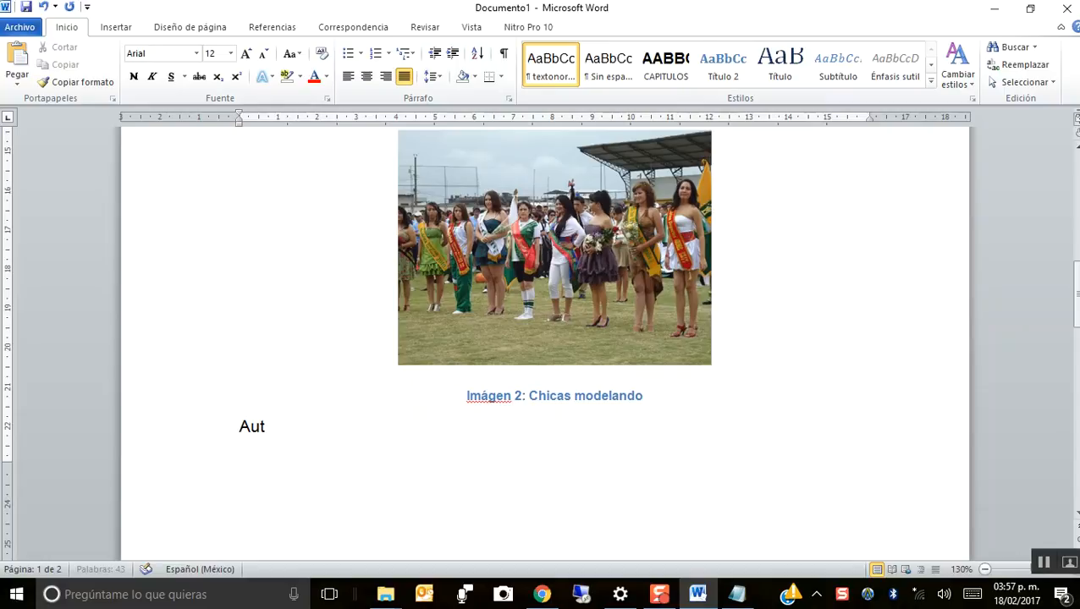
{"action": "type", "text": "or: xxxx"}
{"action": "key", "text": "Left"}
{"action": "key", "text": "Left"}
{"action": "key", "text": "Left"}
{"action": "key", "text": "Left"}
{"action": "key", "text": "Left"}
{"action": "key", "text": "Left"}
{"action": "key", "text": "Left"}
{"action": "key", "text": "Left"}
{"action": "key", "text": "Left"}
{"action": "key", "text": "Left"}
{"action": "key", "text": "Left"}
{"action": "key", "text": "Left"}
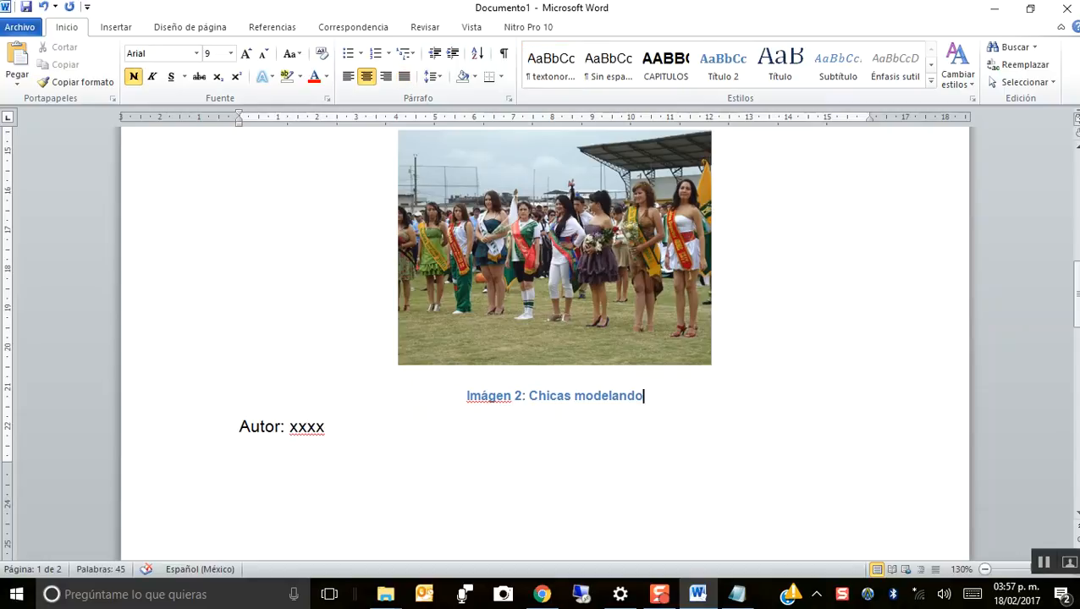
{"action": "key", "text": "Right"}
{"action": "key", "text": "ctrl+t"}
{"action": "scroll", "coordinate": [536, 282], "scroll_direction": "down", "scroll_amount": 3}
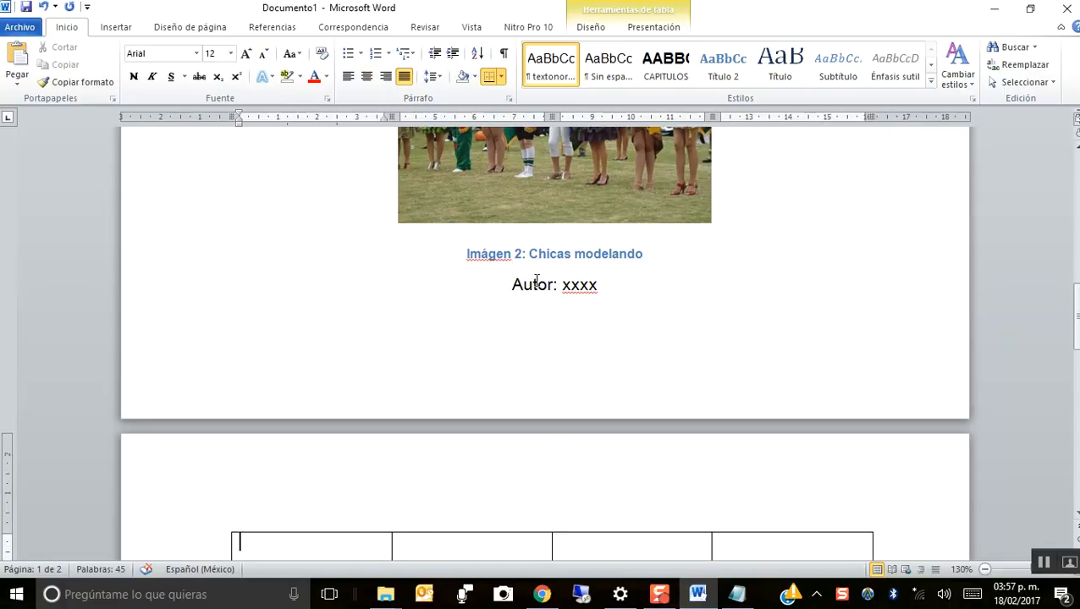
Select the Imágen 2 caption together with its author line.
{"action": "key", "text": "ctrl+Up"}
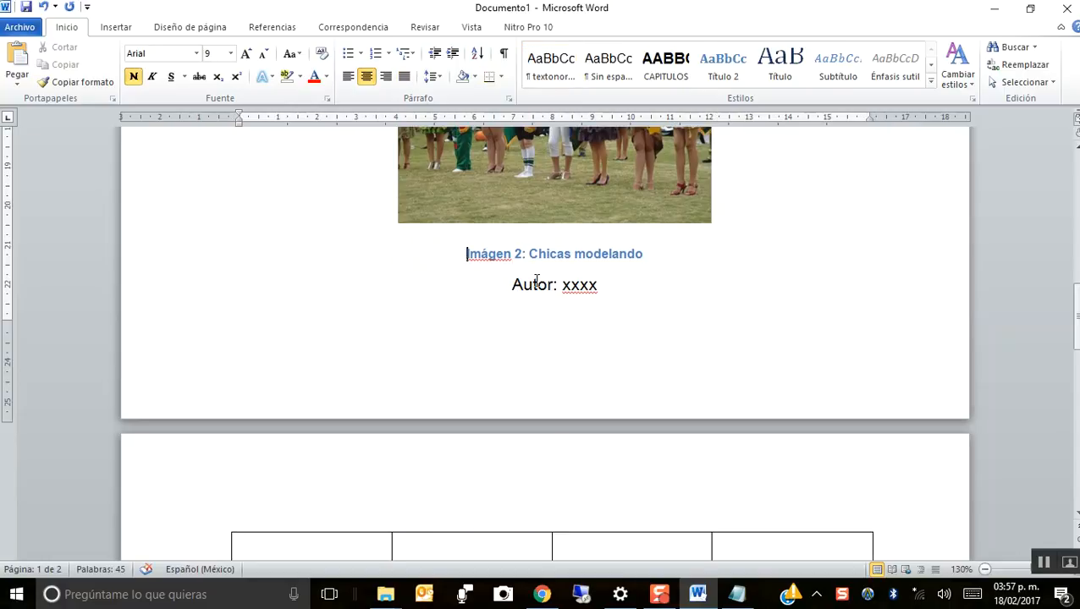
{"action": "key", "text": "ctrl+shift+Down"}
{"action": "key", "text": "ctrl+shift+Down"}
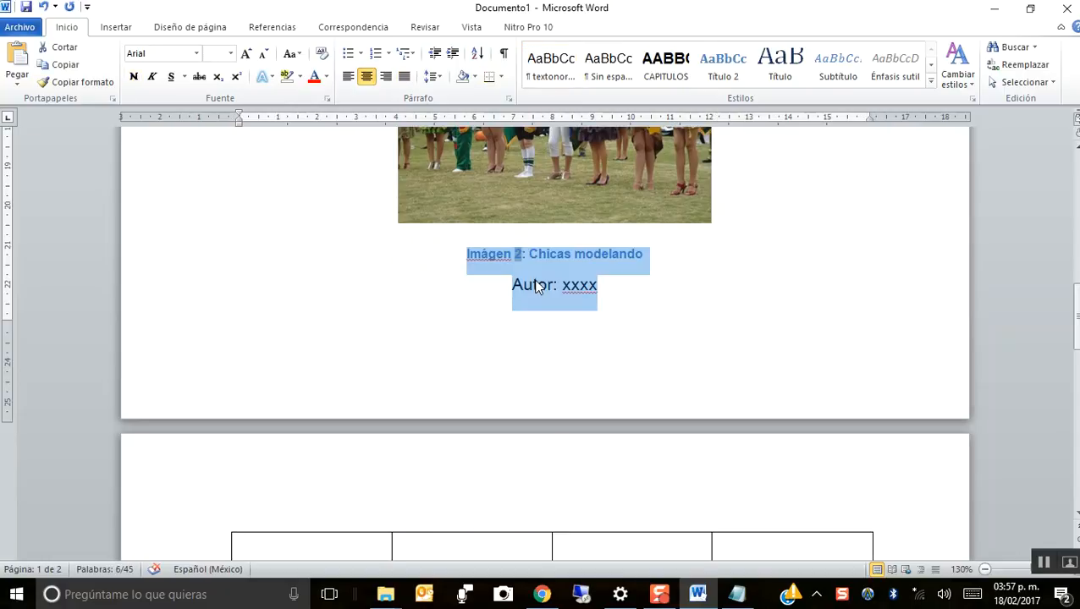
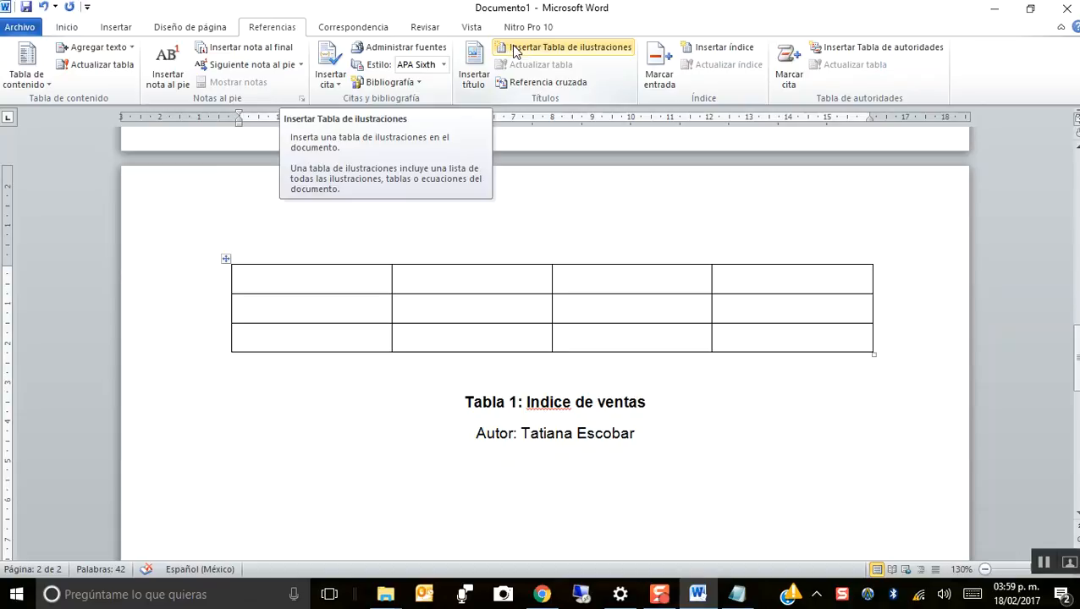
Try inserting a table of illustrations for the Imágen label below the Tabla 1 author line, and undo it.
{"action": "left_click", "coordinate": [512, 50]}
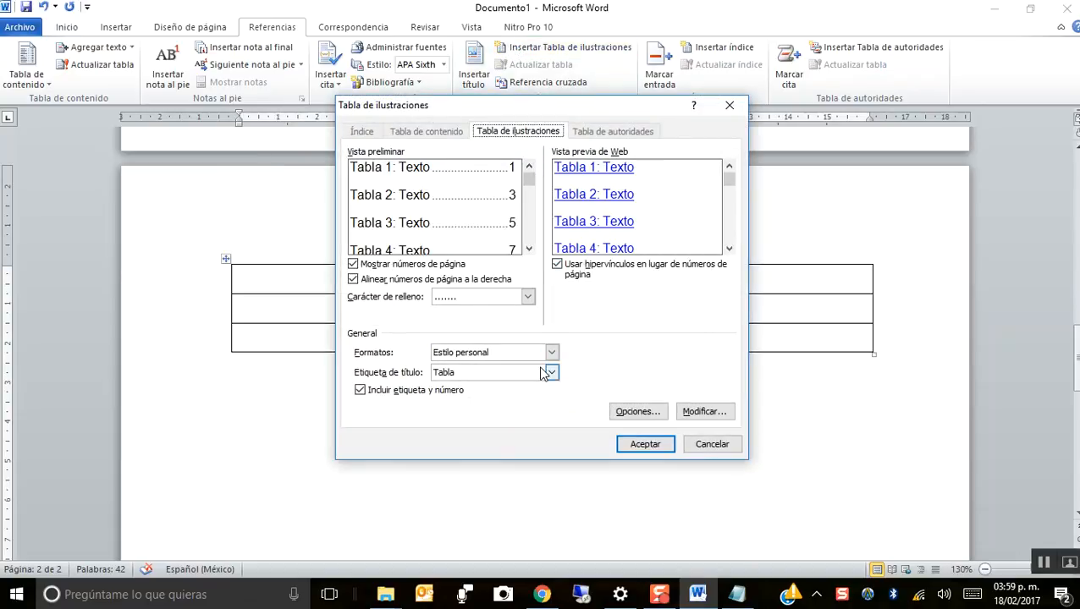
{"action": "left_click", "coordinate": [549, 374]}
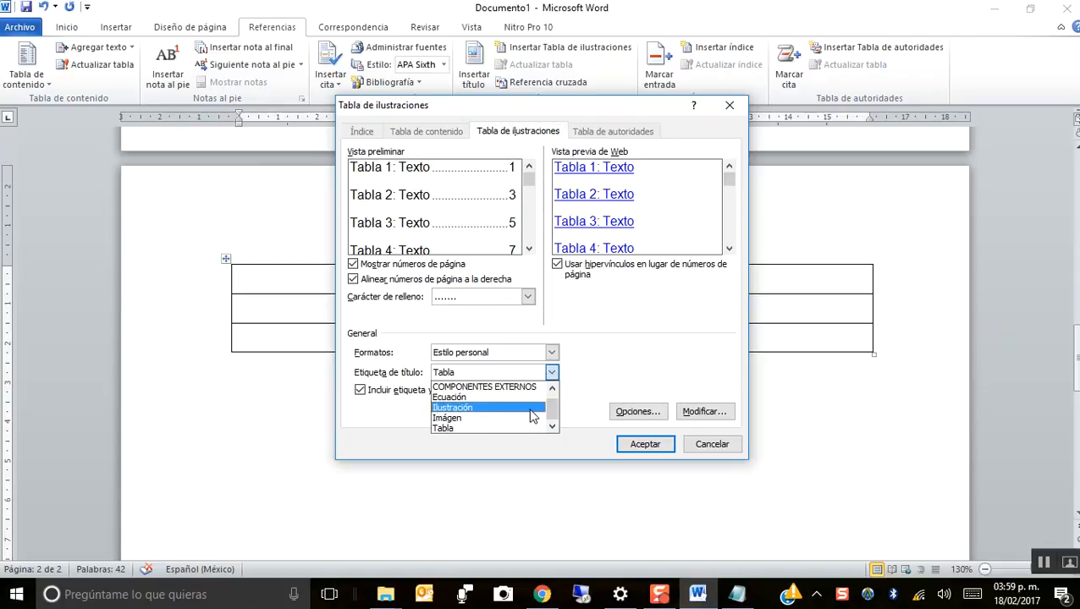
{"action": "left_click", "coordinate": [532, 417]}
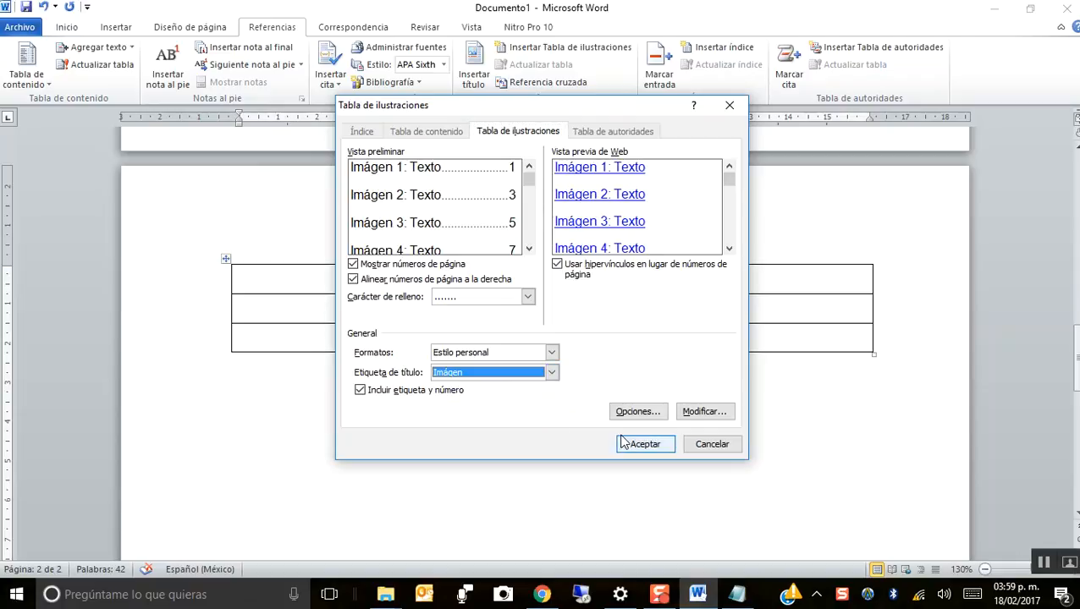
{"action": "left_click", "coordinate": [639, 443]}
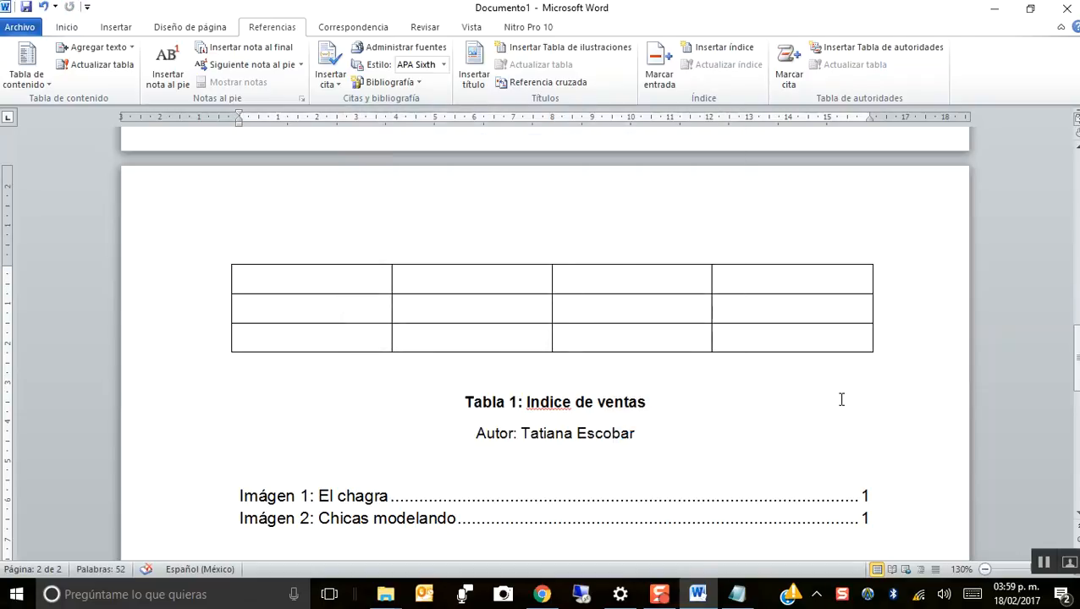
{"action": "scroll", "coordinate": [841, 401], "scroll_direction": "down", "scroll_amount": 3}
{"action": "scroll", "coordinate": [555, 396], "scroll_direction": "up", "scroll_amount": 3, "text": "ctrl"}
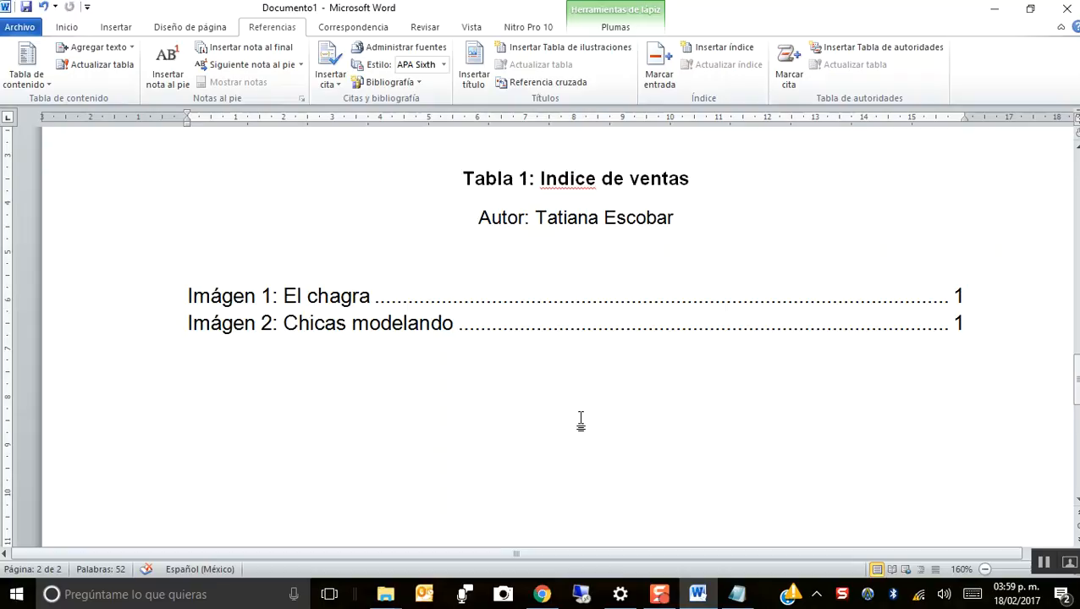
{"action": "key", "text": "ctrl+z"}
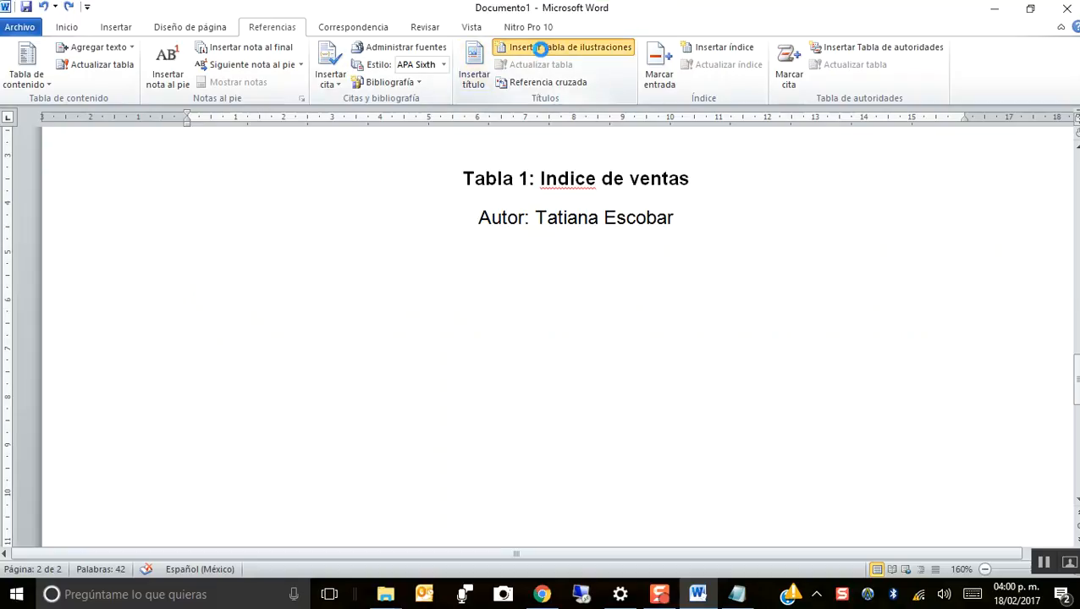
{"action": "left_click", "coordinate": [520, 47]}
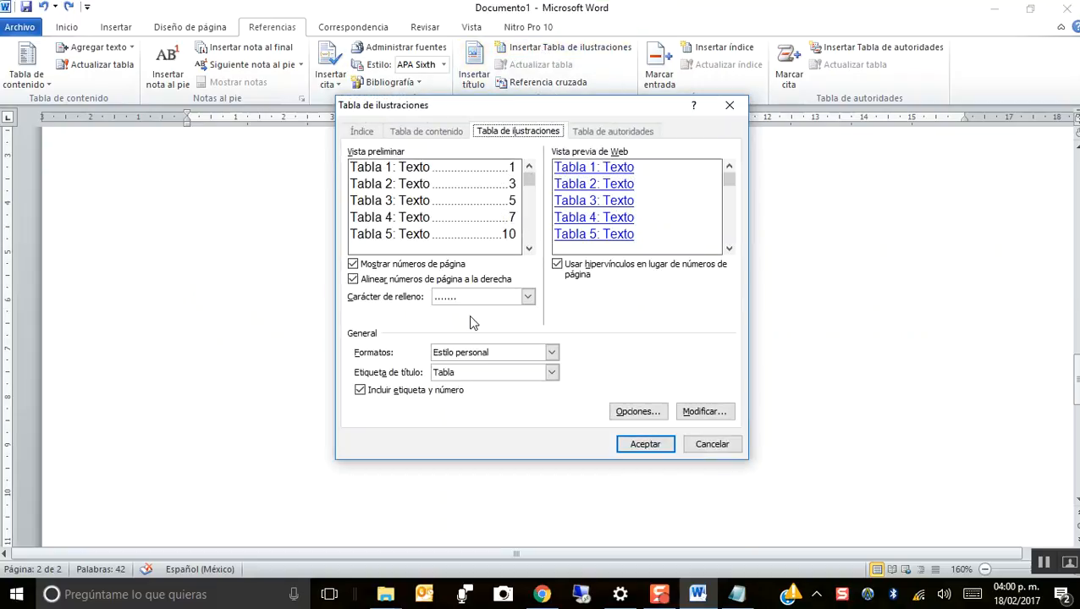
{"action": "left_click", "coordinate": [457, 373]}
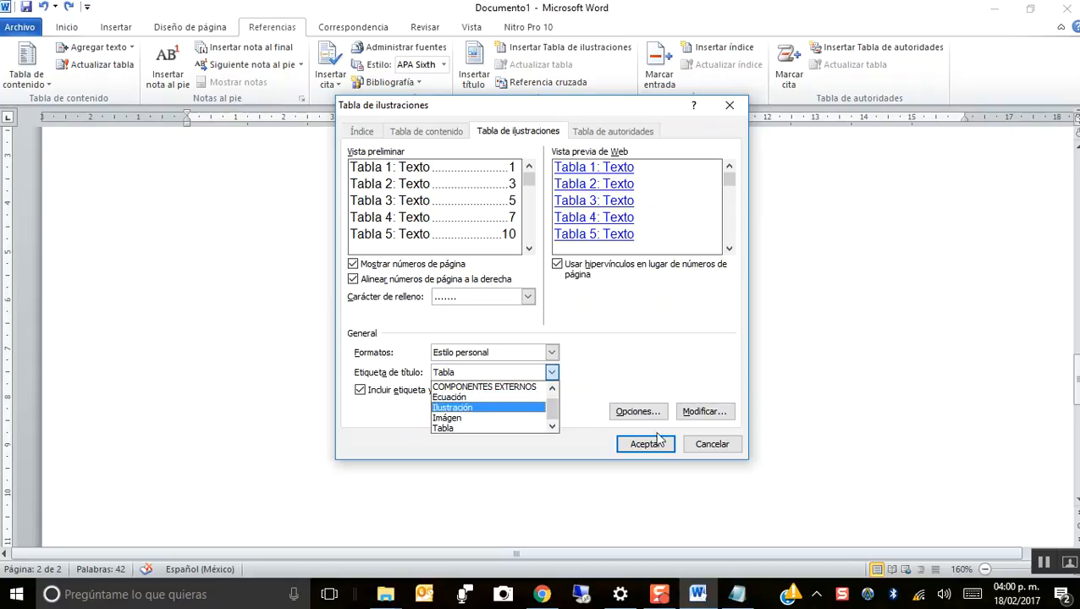
{"action": "left_click", "coordinate": [712, 444]}
{"action": "left_click", "coordinate": [711, 444]}
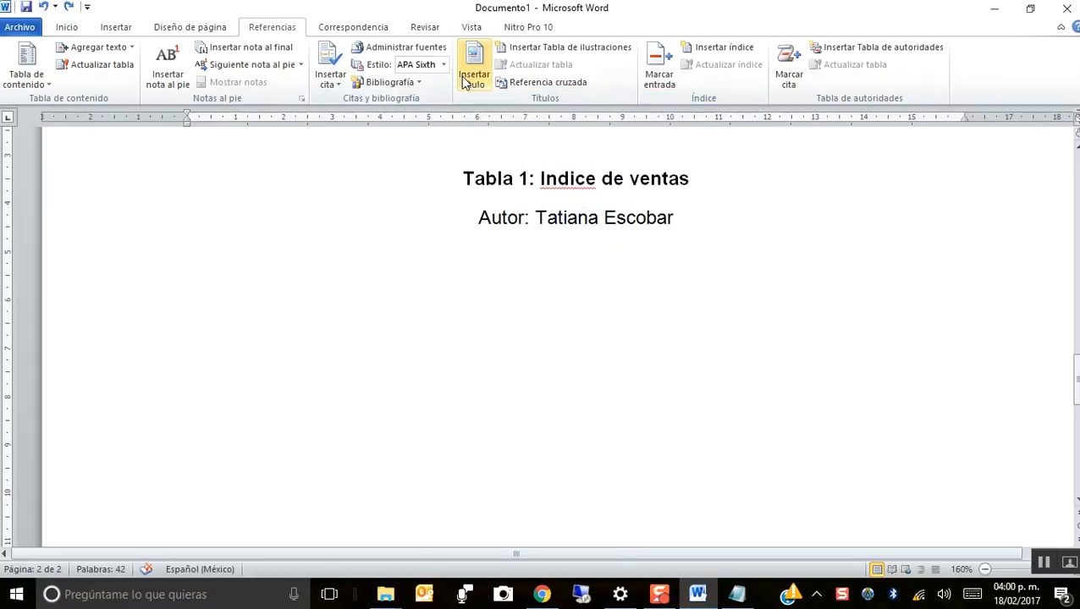
Create a new caption label "Mapa Conceptual" and insert the caption "Mapa Conceptual 1" below the Tabla 1 author line.
{"action": "left_click", "coordinate": [463, 82]}
{"action": "left_click", "coordinate": [457, 326]}
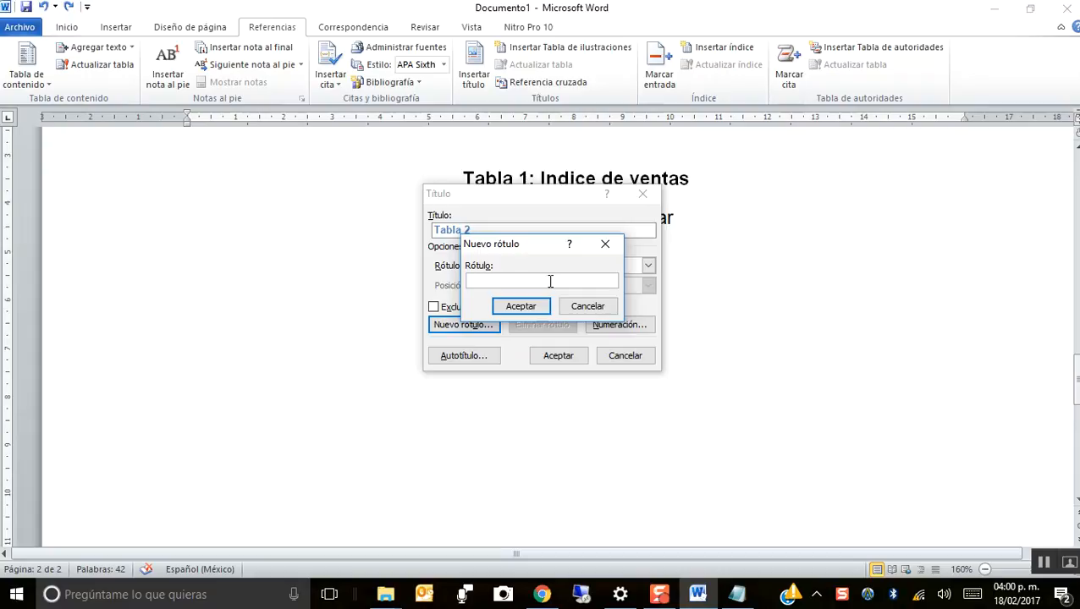
{"action": "type", "text": "Mapa COnceptual"}
{"action": "left_click", "coordinate": [527, 306]}
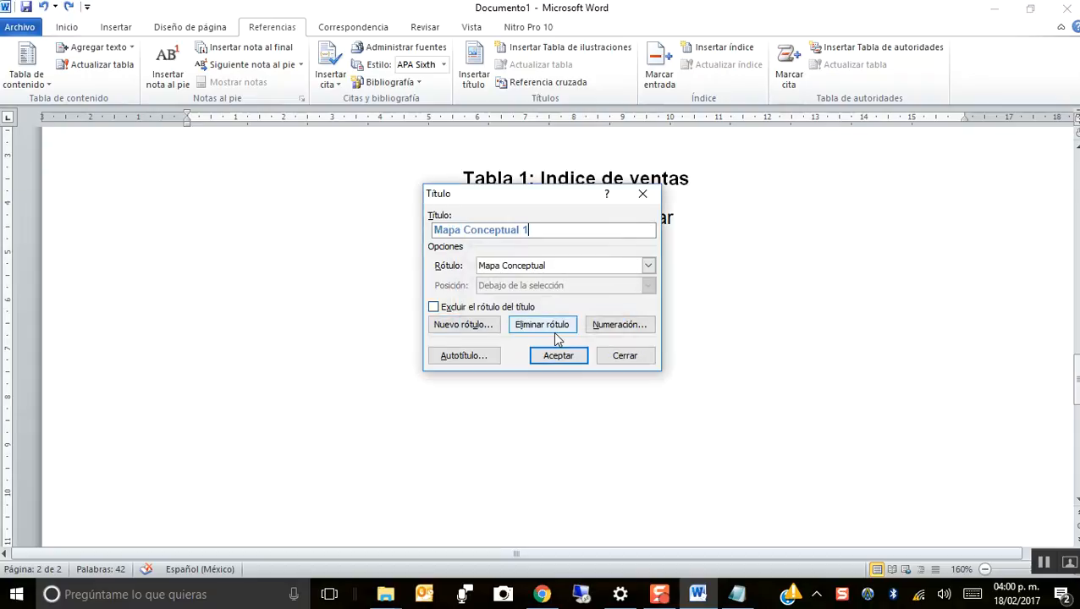
{"action": "left_click", "coordinate": [558, 355]}
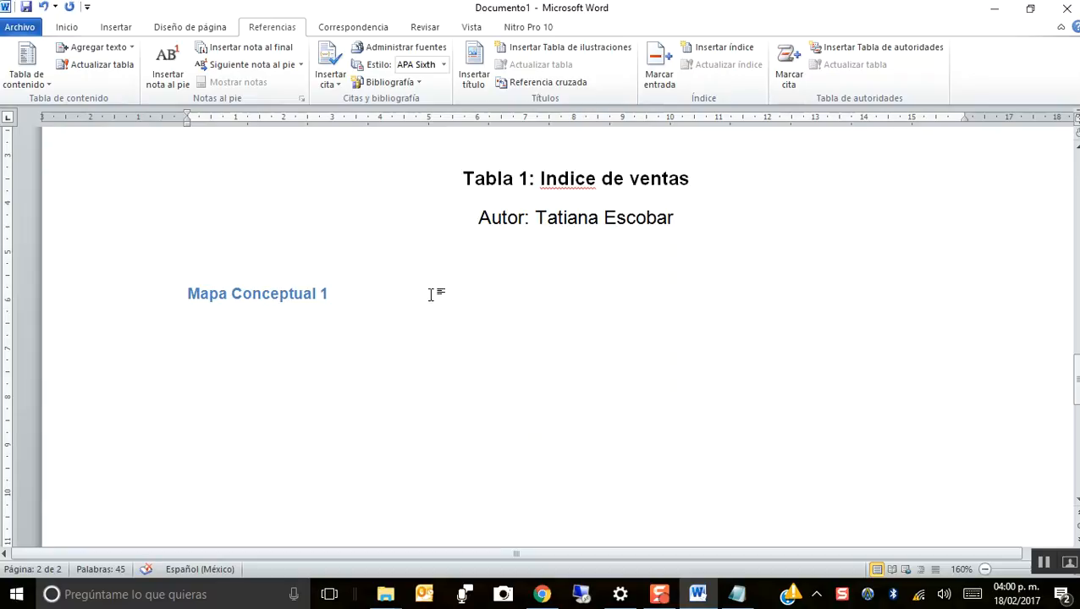
Insert a table of illustrations for the Imágen label on a new line below the Mapa Conceptual 1 caption.
{"action": "key", "text": "Return"}
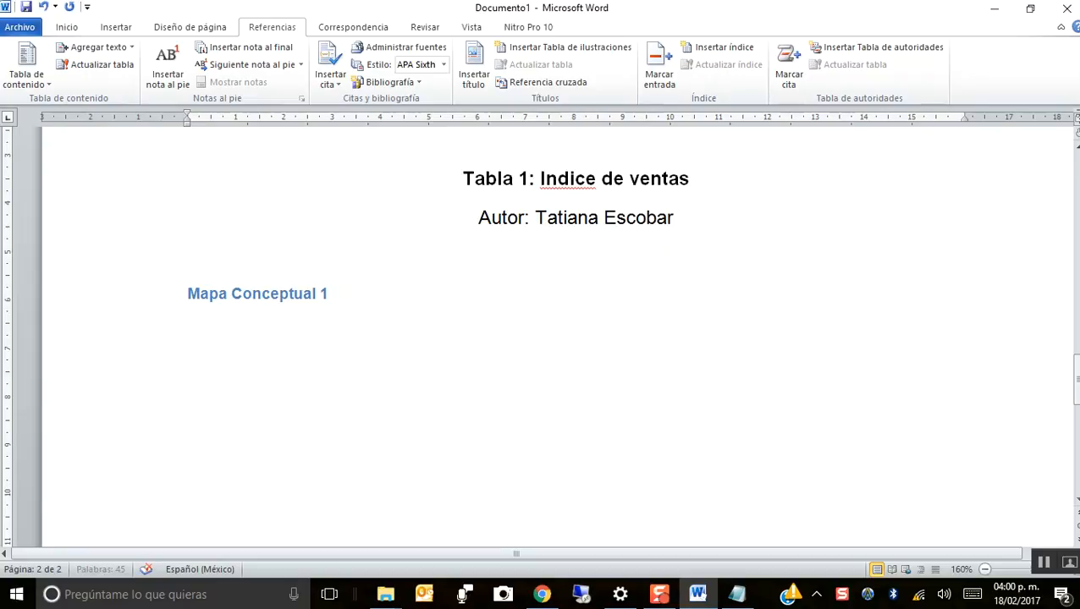
{"action": "left_click", "coordinate": [554, 55]}
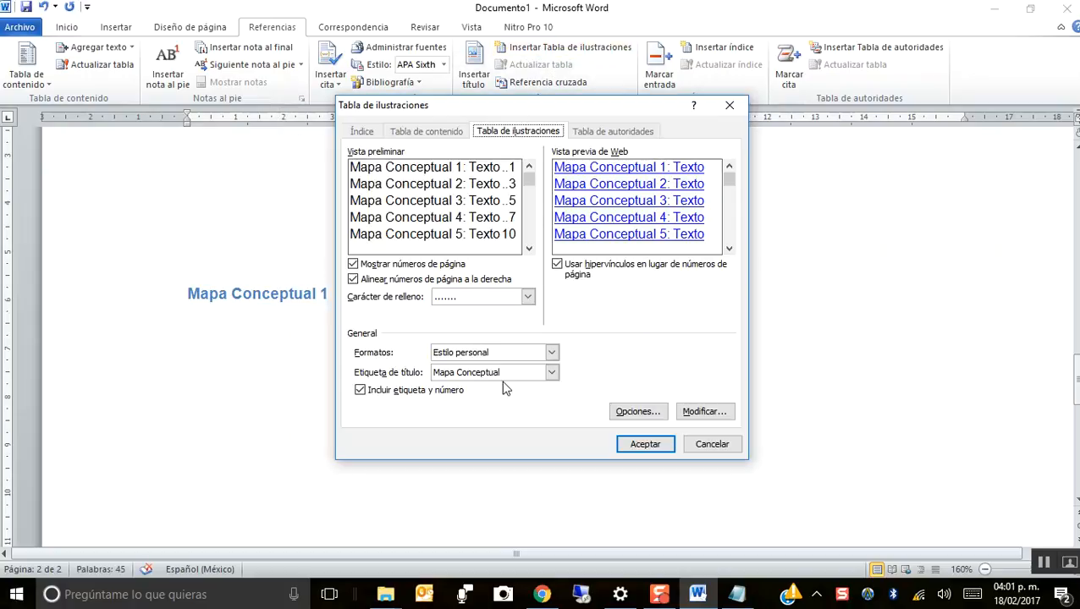
{"action": "left_click", "coordinate": [508, 375]}
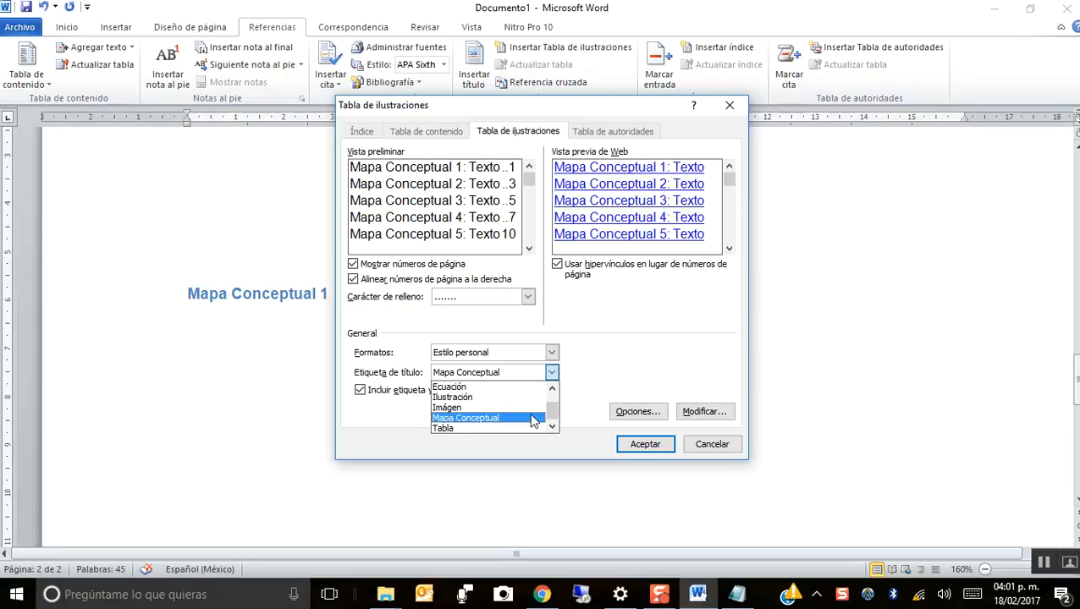
{"action": "left_click", "coordinate": [516, 415]}
{"action": "left_click", "coordinate": [521, 373]}
{"action": "left_click", "coordinate": [518, 409]}
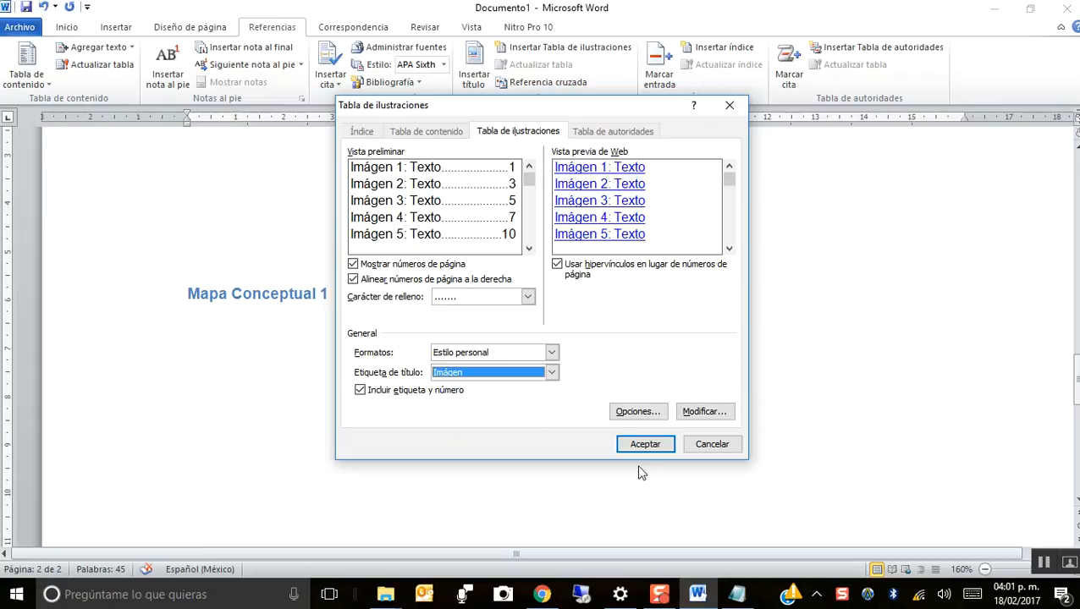
{"action": "left_click", "coordinate": [643, 442]}
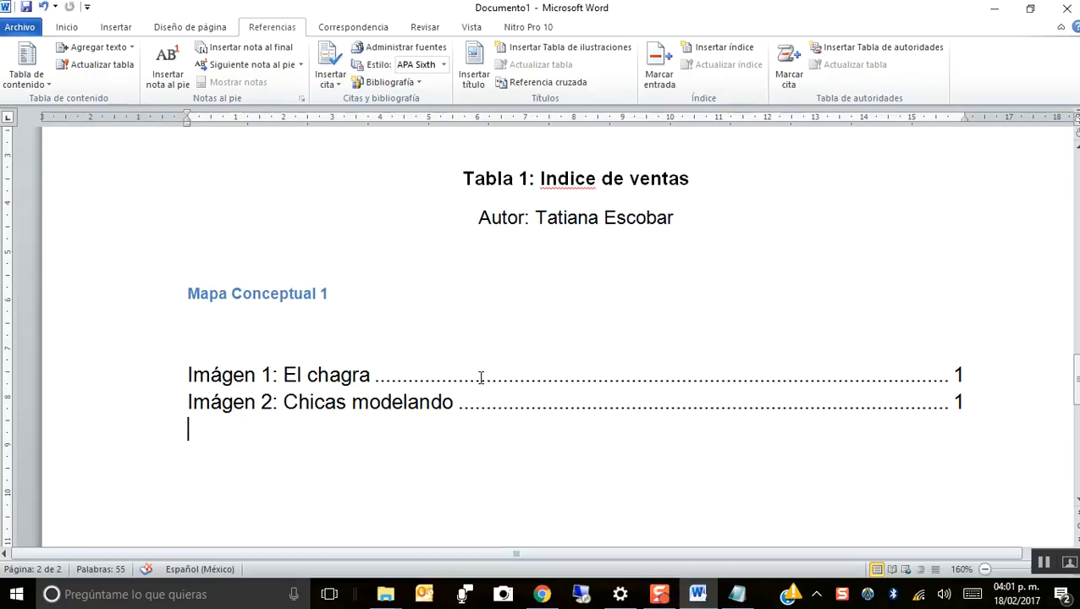
Follow the Imágen 1 and Imágen 2 links in the table of illustrations to check the captions they lead to.
{"action": "left_click", "coordinate": [343, 381], "text": "ctrl"}
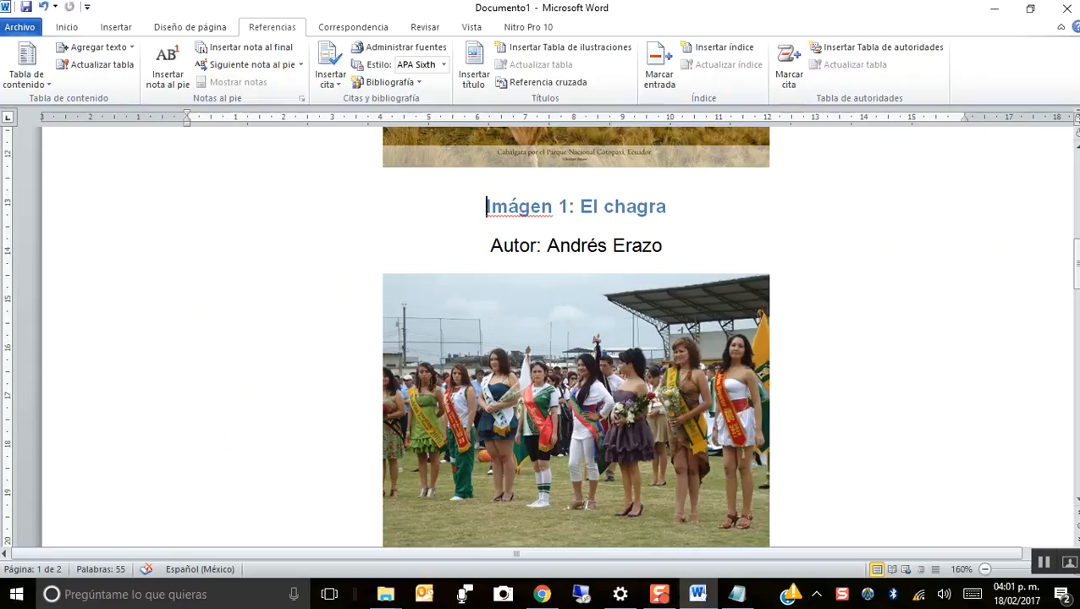
{"action": "scroll", "coordinate": [343, 376], "scroll_direction": "down", "scroll_amount": 10}
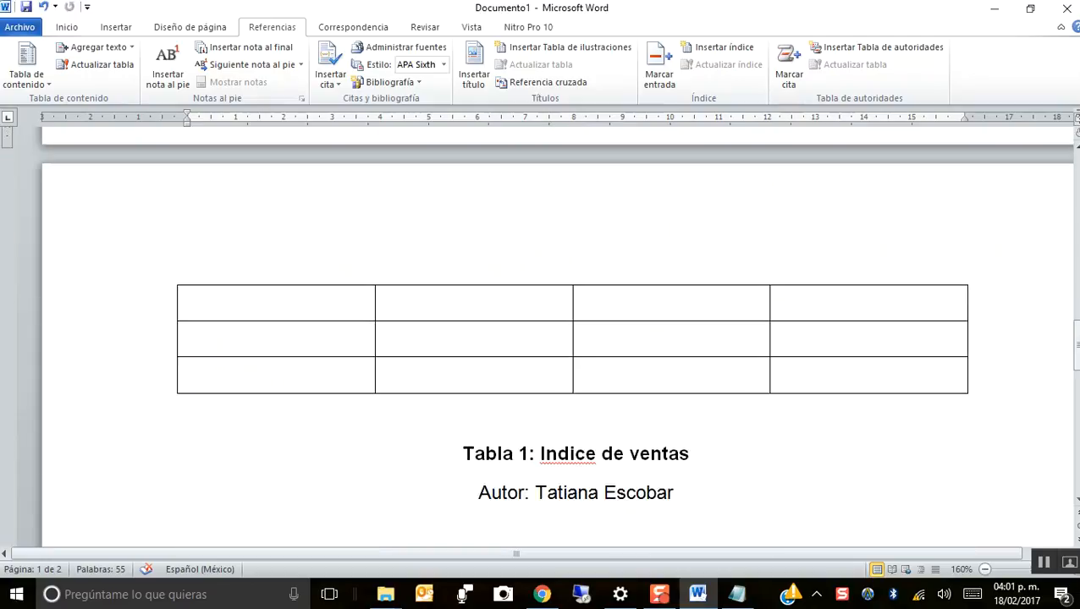
{"action": "scroll", "coordinate": [558, 327], "scroll_direction": "down", "scroll_amount": 5}
{"action": "left_click", "coordinate": [557, 327]}
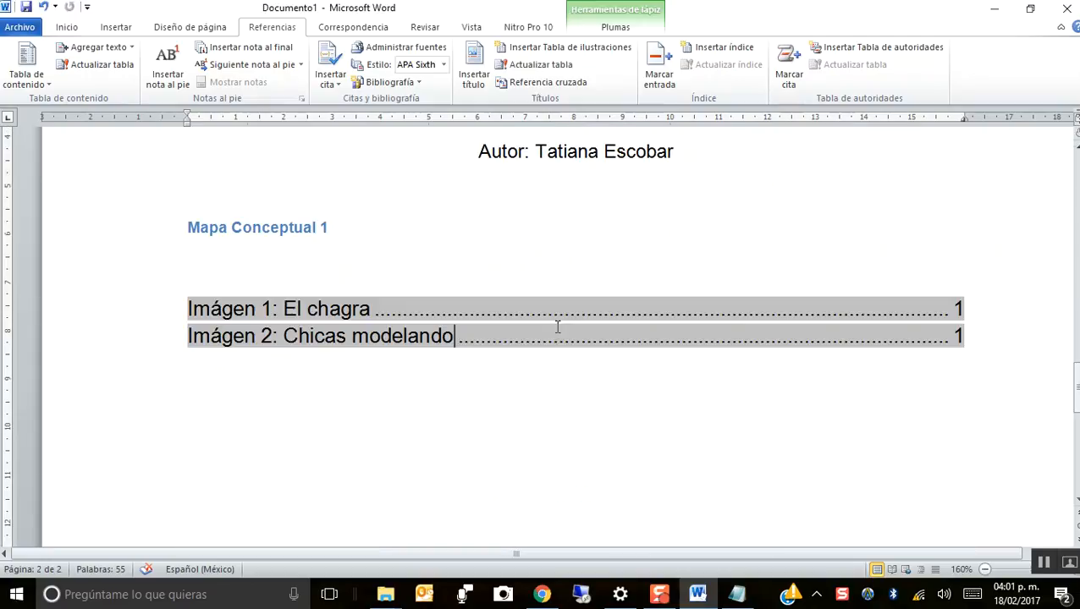
{"action": "left_click", "coordinate": [403, 337], "text": "ctrl"}
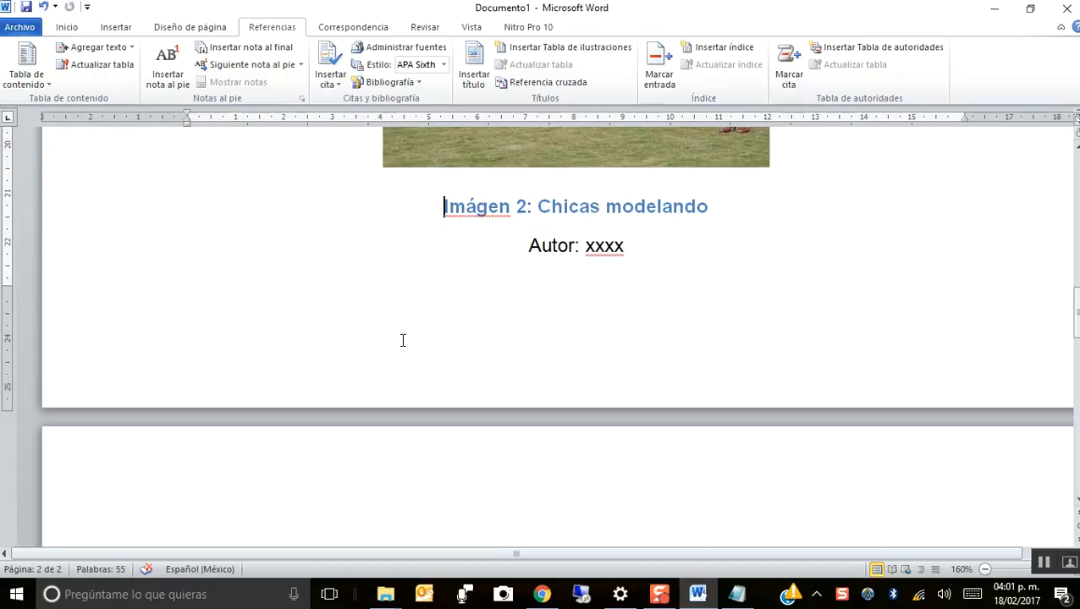
{"action": "scroll", "coordinate": [403, 340], "scroll_direction": "up", "scroll_amount": 3}
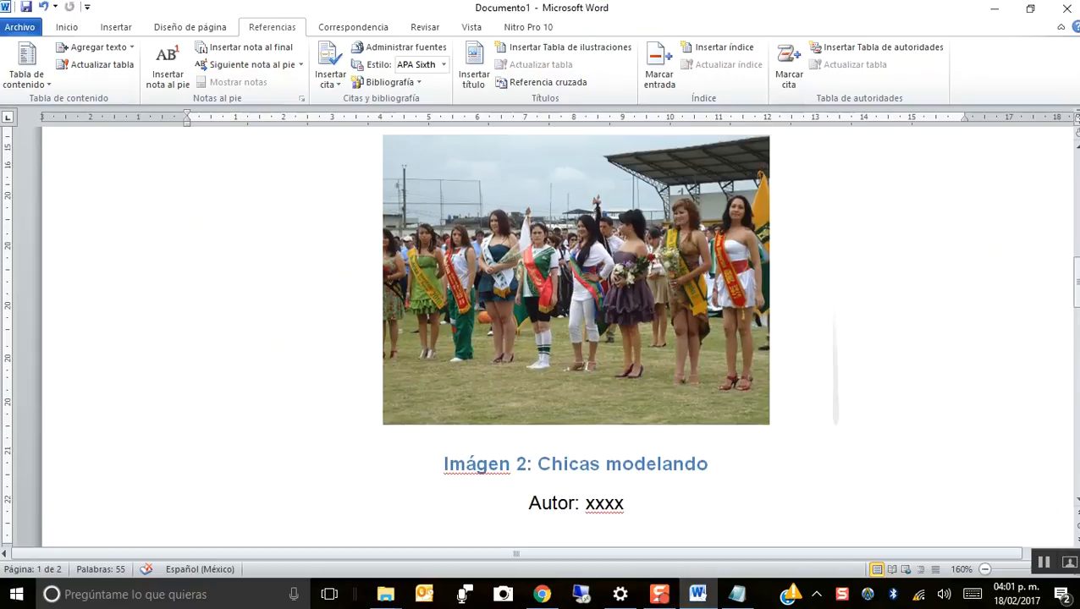
{"action": "scroll", "coordinate": [558, 337], "scroll_direction": "up", "scroll_amount": 1}
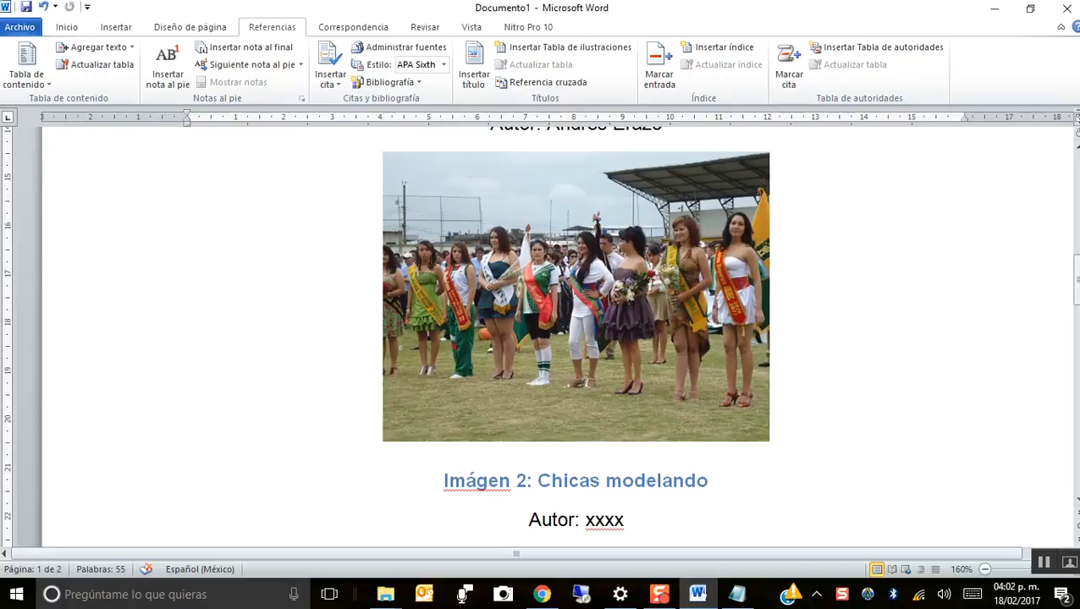
{"action": "scroll", "coordinate": [429, 450], "scroll_direction": "down", "scroll_amount": 5}
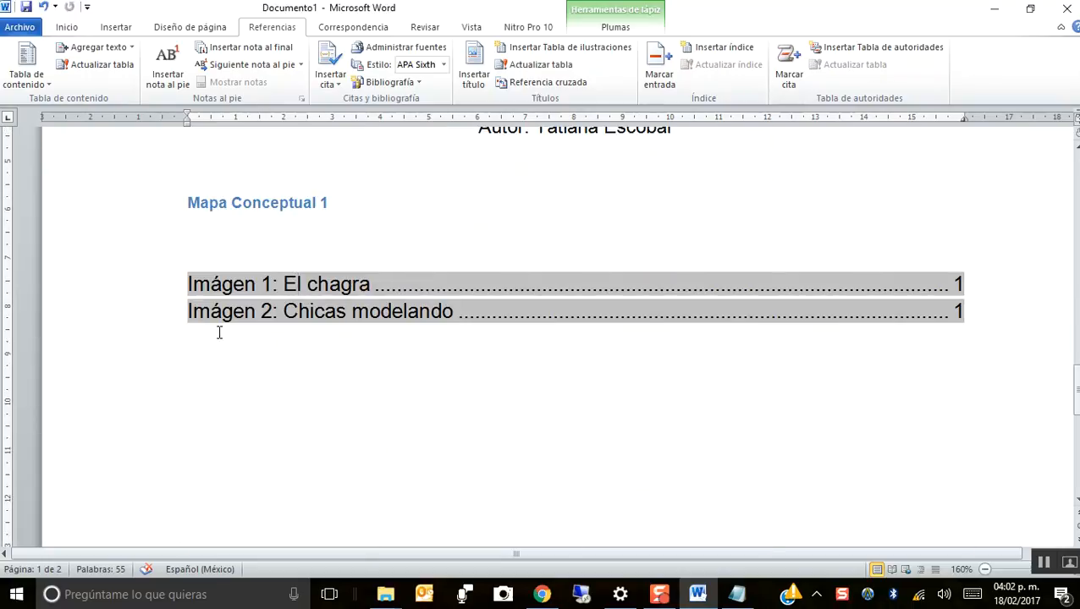
Update the fields of the table of illustrations listing the Imágen captions.
{"action": "right_click", "coordinate": [310, 288]}
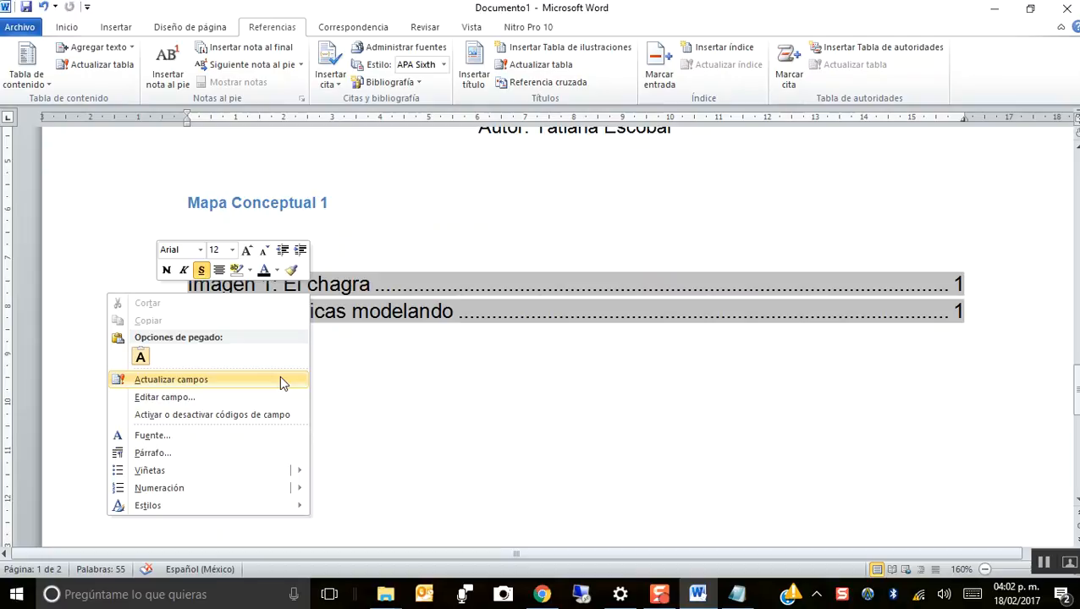
{"action": "left_click", "coordinate": [280, 379]}
{"action": "left_click", "coordinate": [438, 413]}
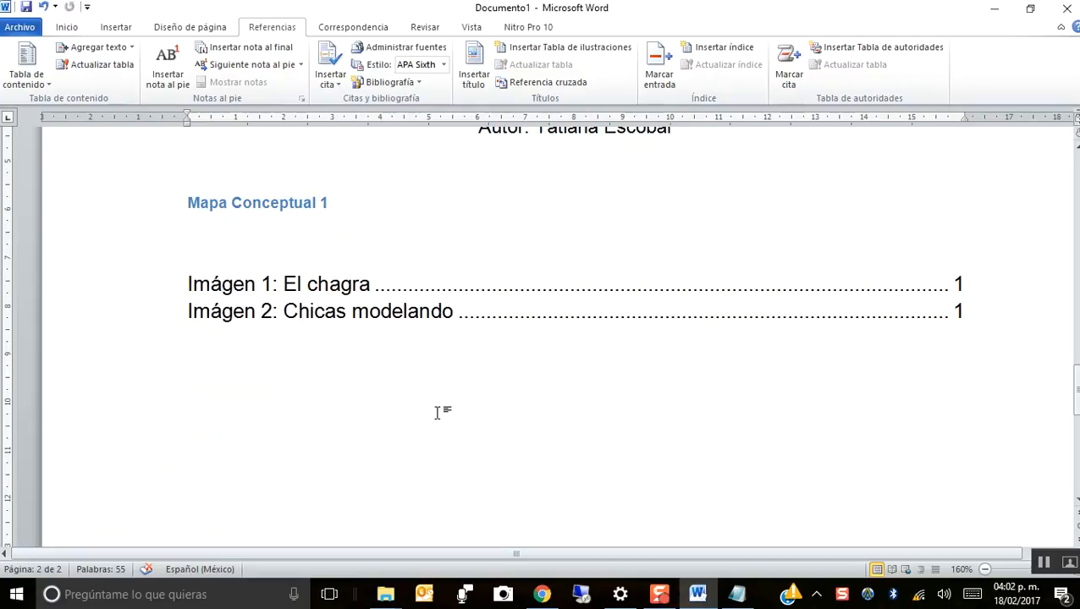